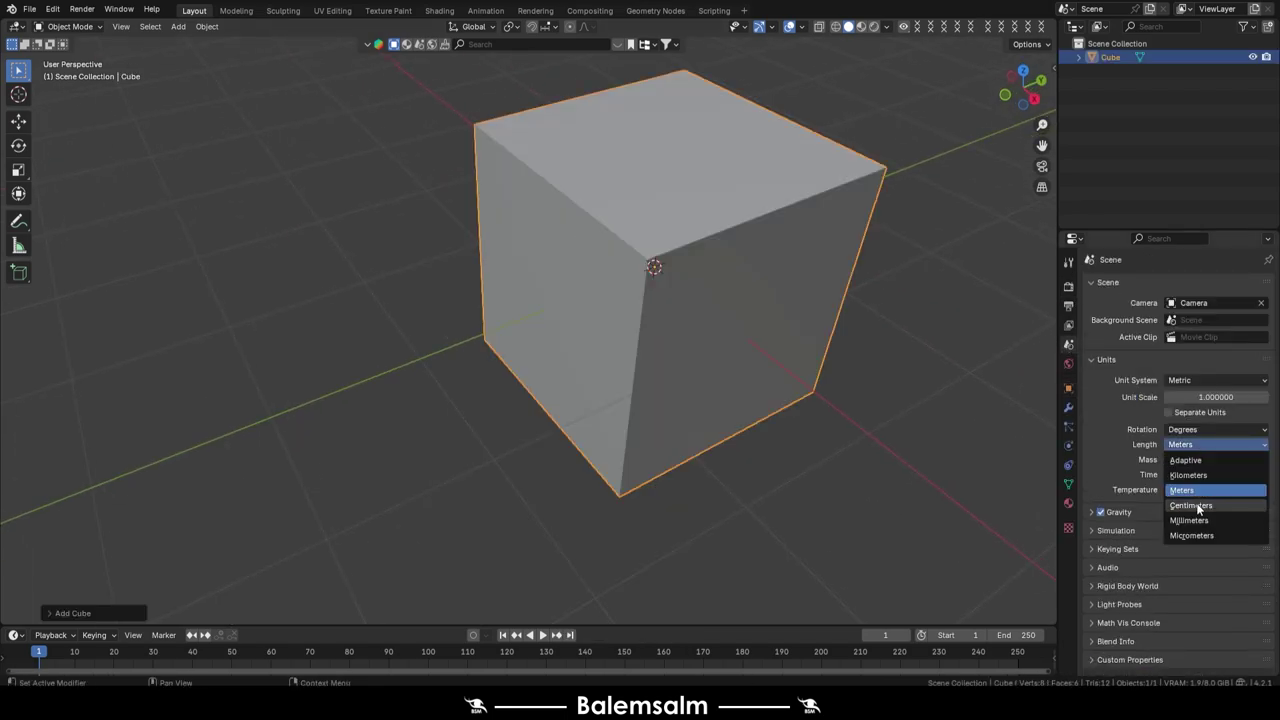
- Set the scene length unit to centimetres and slide the box edges to change its height
click(1198, 506)
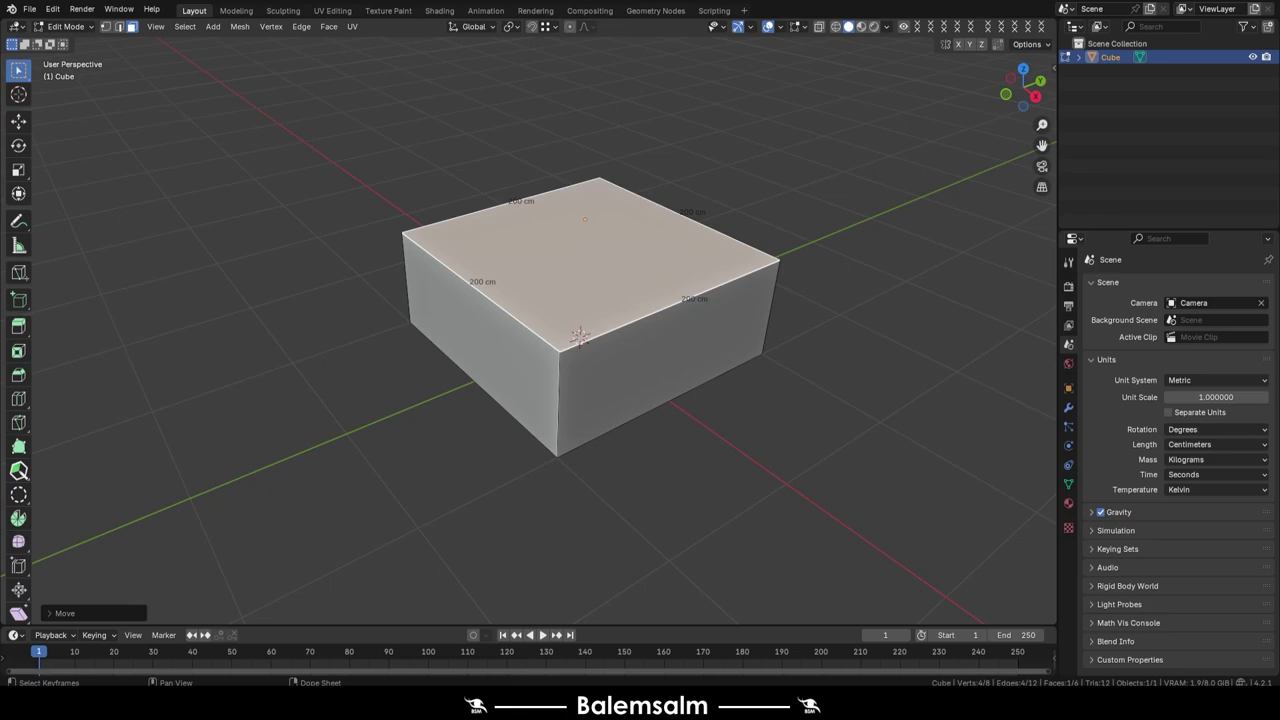
key(g)
key(g)
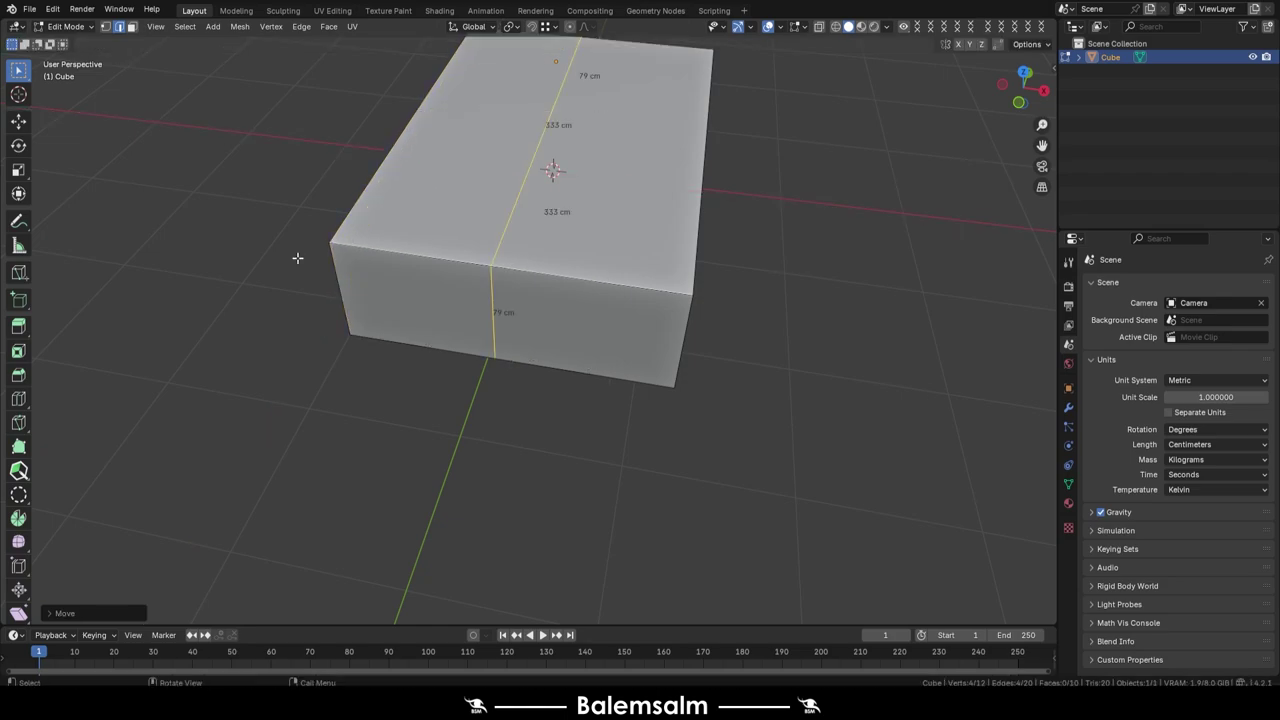
middle_drag(297, 258, 634, 207)
middle_drag(312, 310, 350, 300)
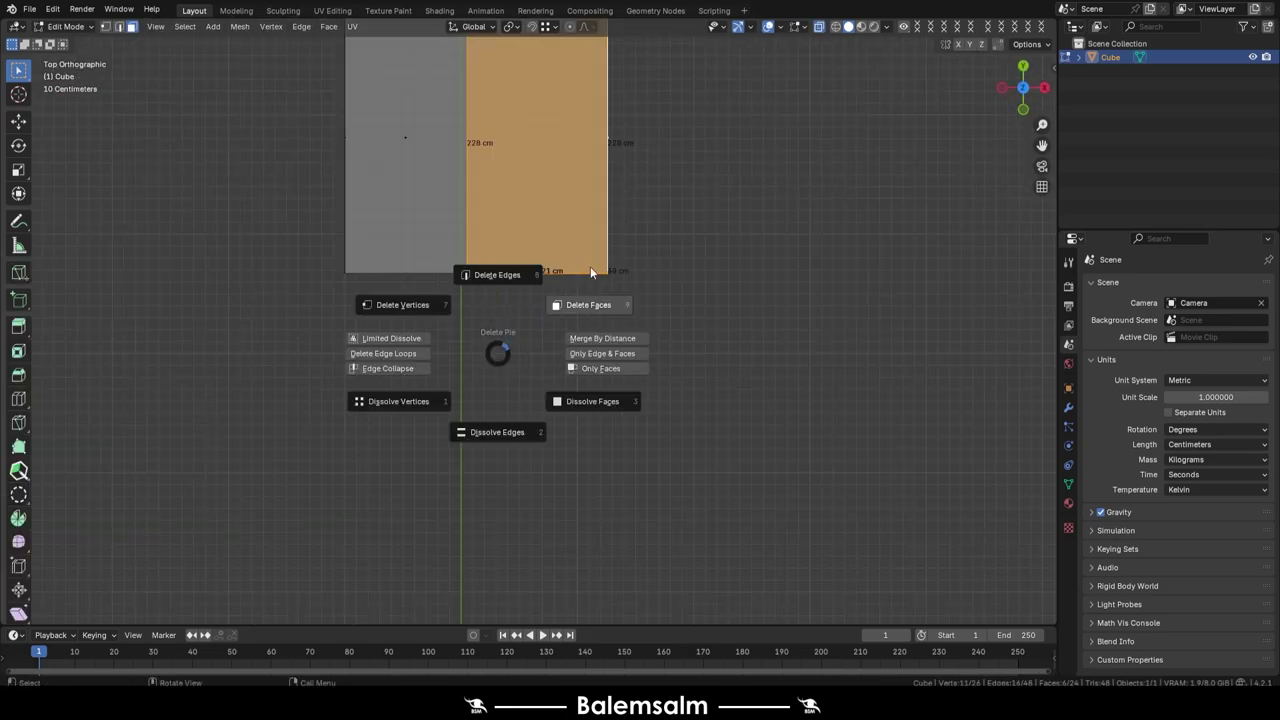
- Weld duplicate vertices of the L-shaped block, reset its origin and raise it vertically
key(a)
key(m)
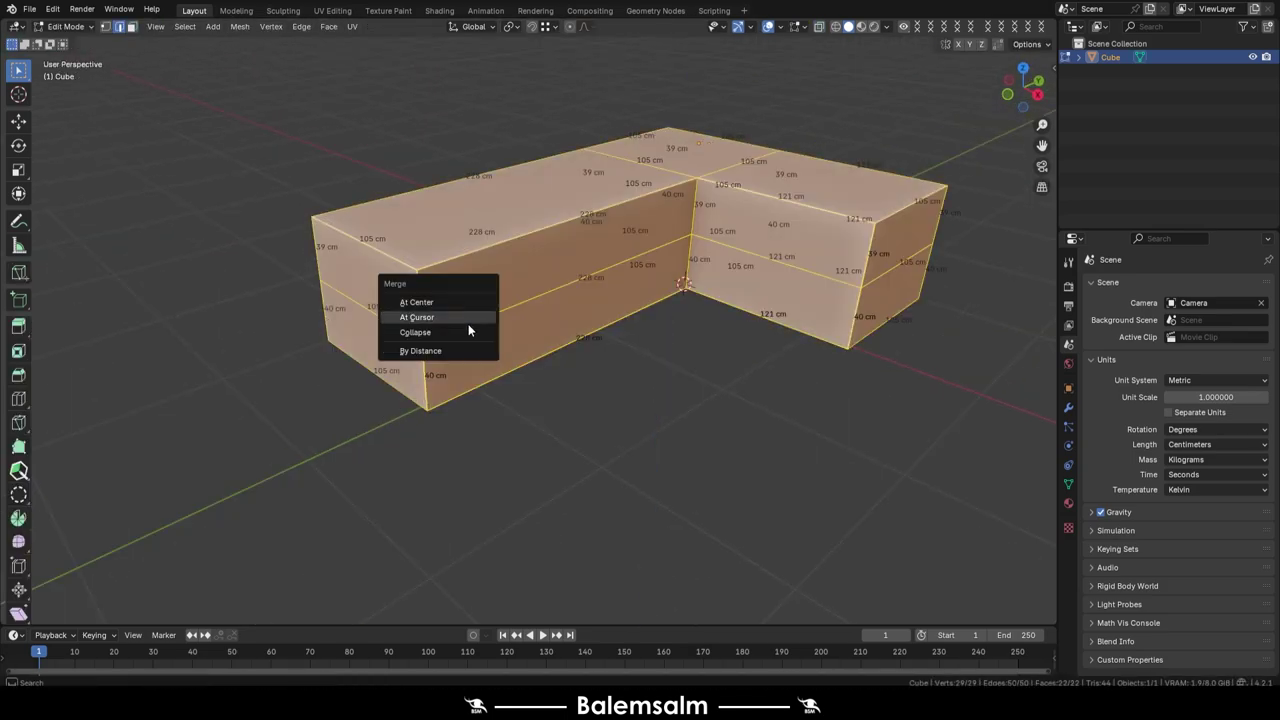
right_click(552, 310)
click(600, 329)
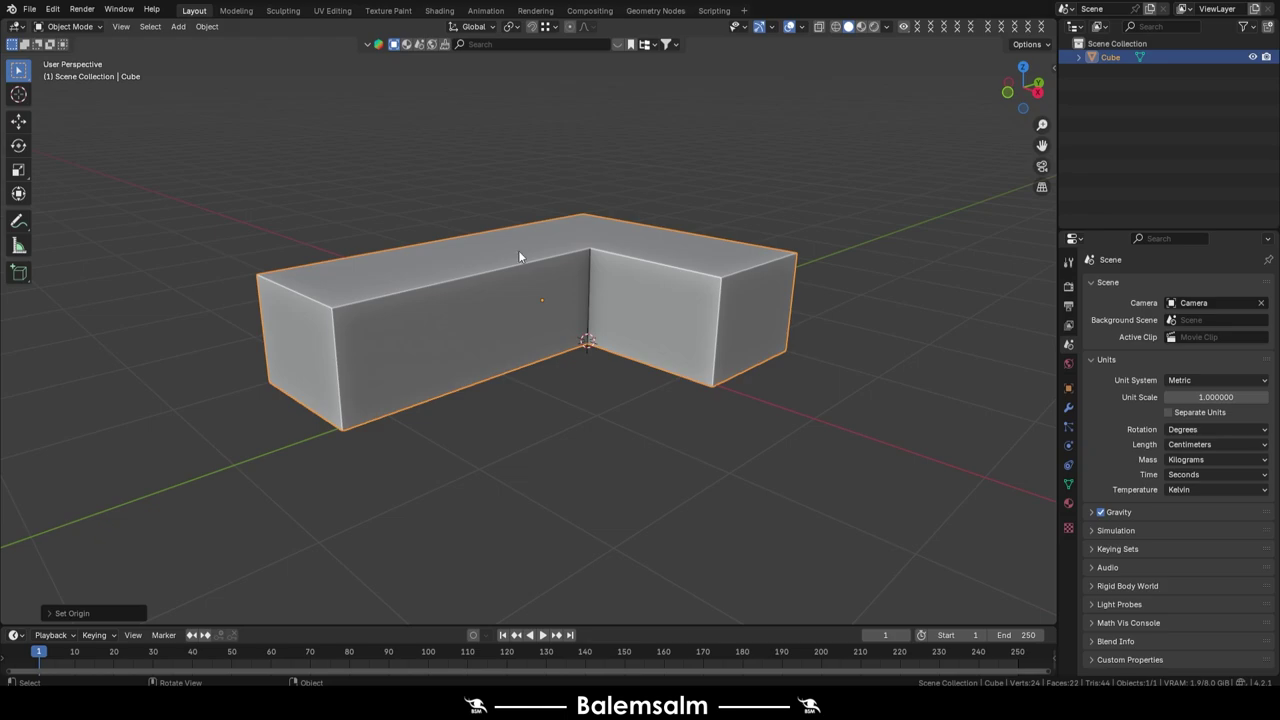
key(Return)
mouse_move(504, 316)
middle_down()
mouse_move(656, 298)
mouse_move(943, 366)
middle_up()
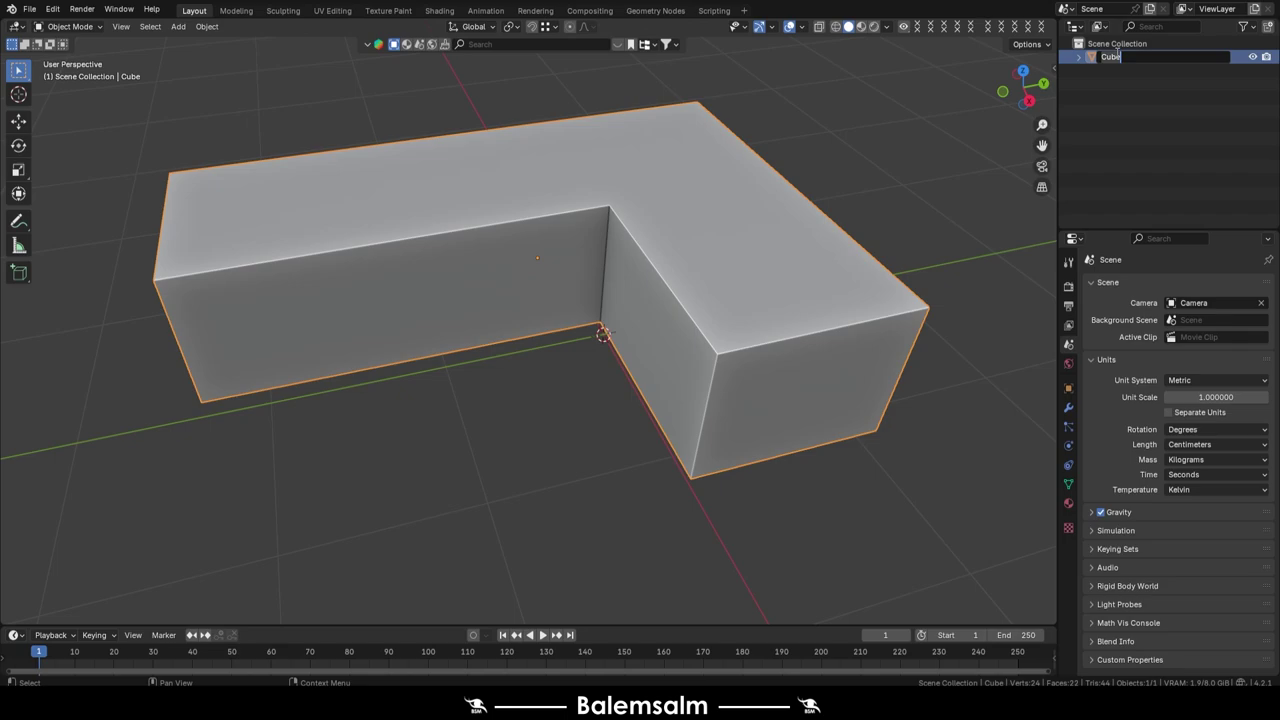
text(REF)
- Put the block into the REF collection and display REF as wireframe
key(m)
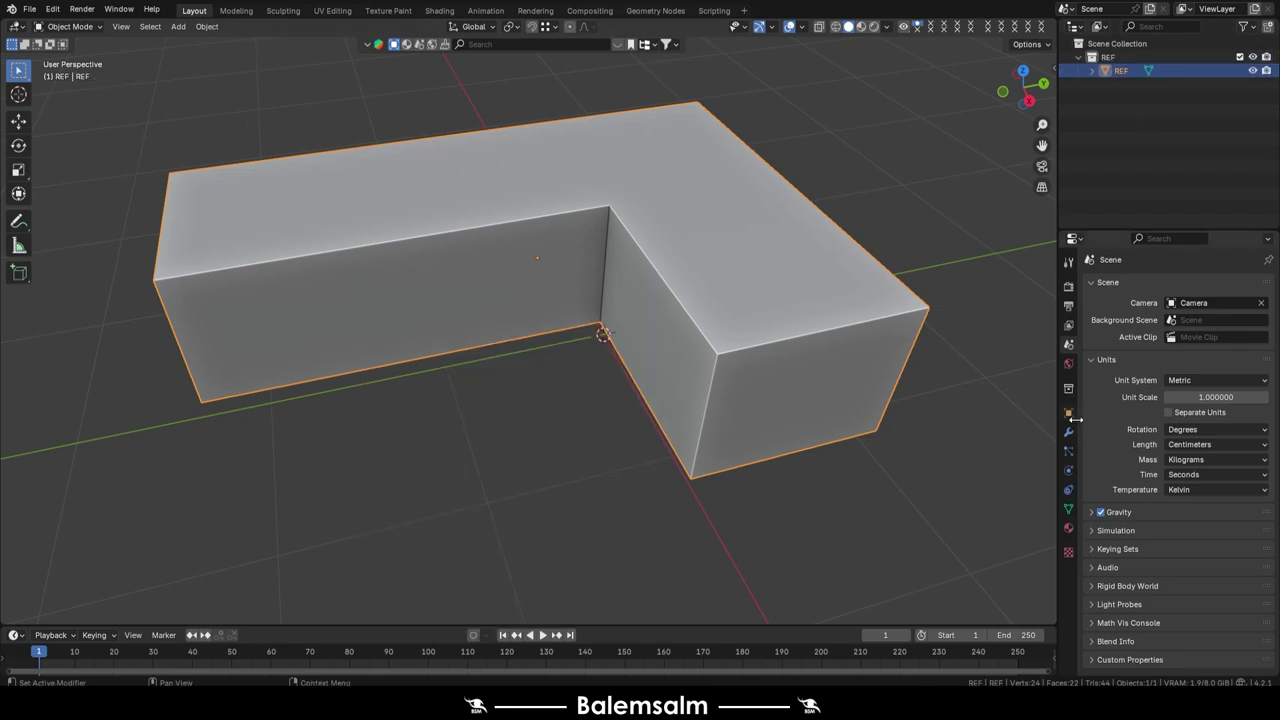
click(1068, 412)
scroll(1160, 450, down, 10)
click(1208, 608)
click(1190, 625)
middle_drag(620, 310, 539, 305)
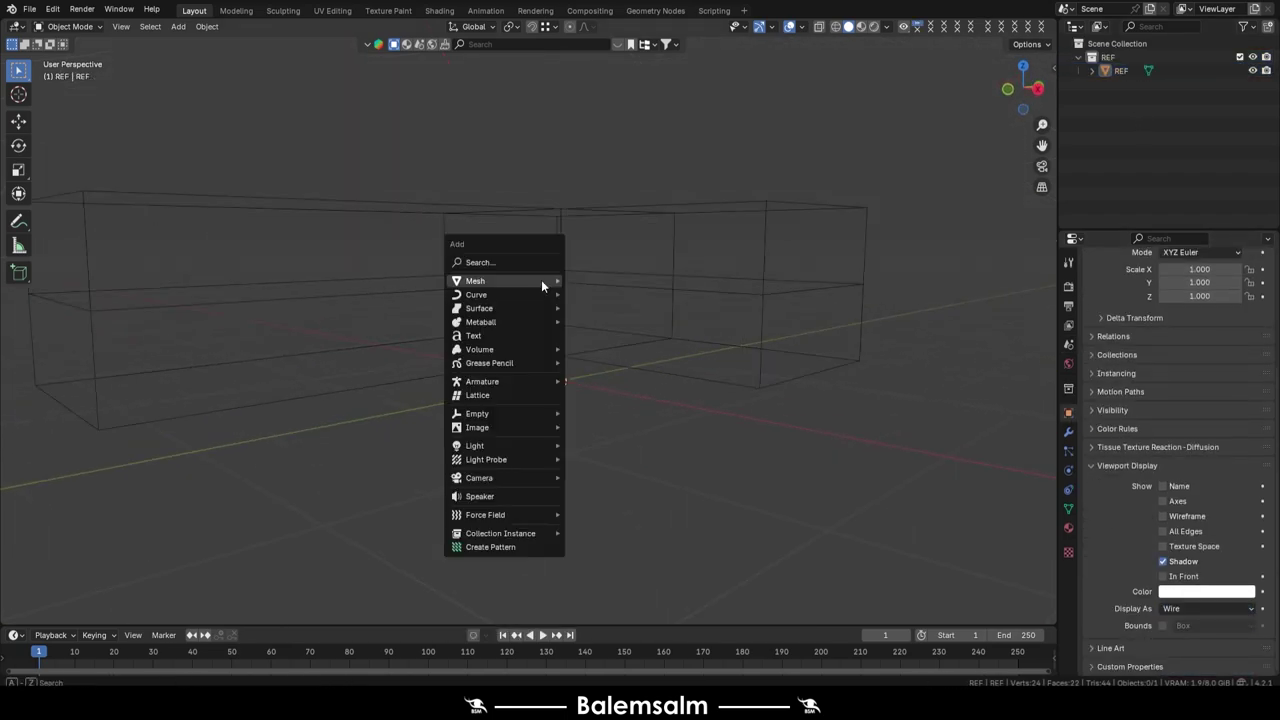
- Flatten a new cube into a thin plate, stretch it and extrude an arm into an L
click(600, 299)
key(s)
key(z)
key(Tab)
key(g)
key(z)
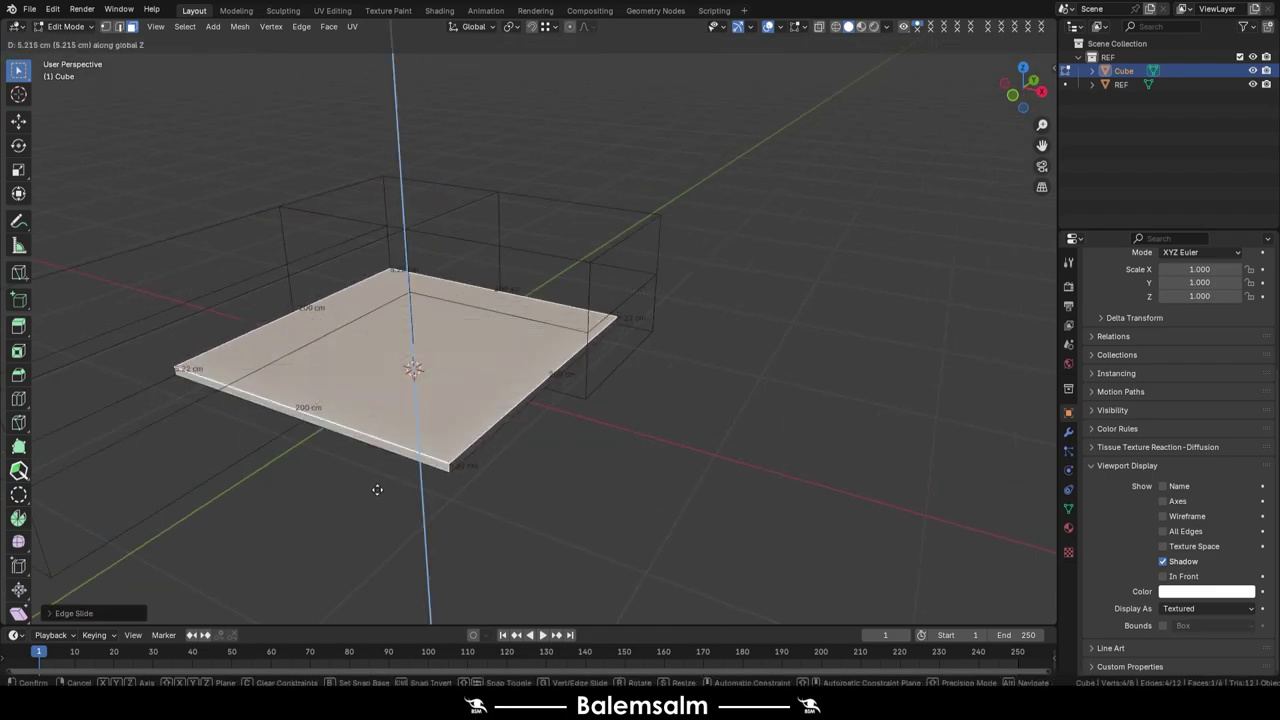
key(s)
key(y)
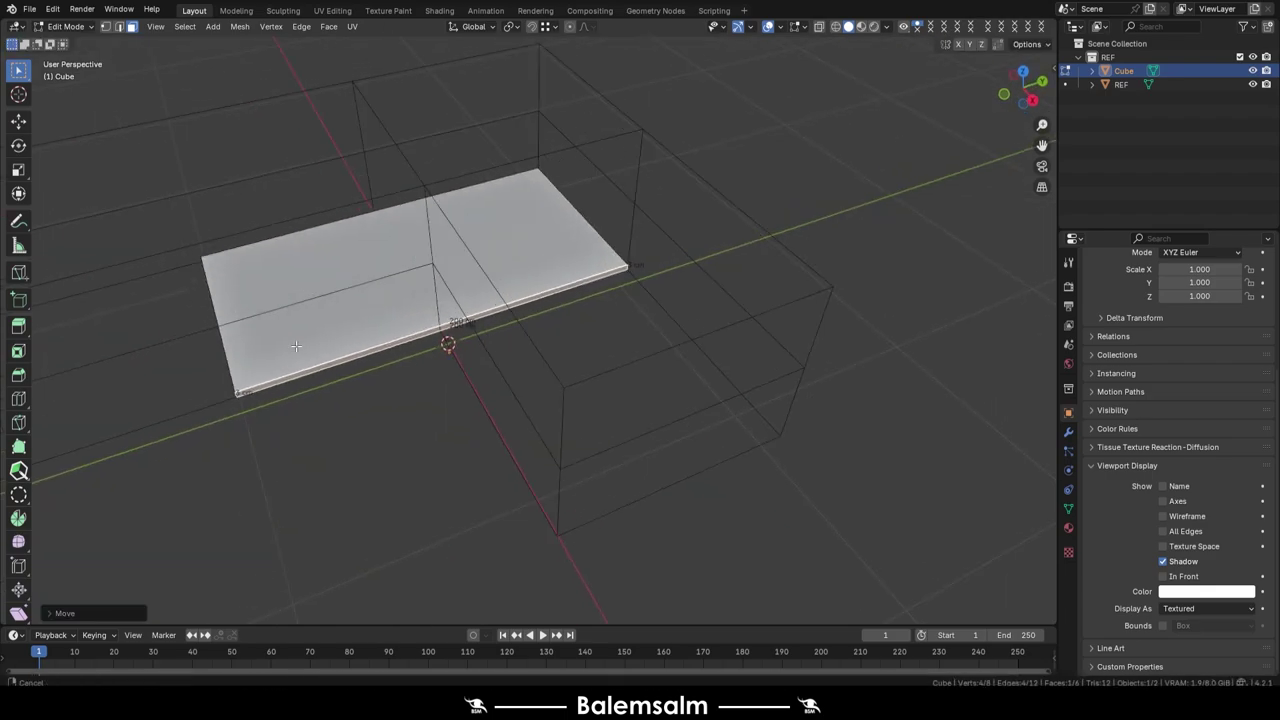
middle_drag(377, 489, 541, 265)
key(e)
click(600, 330)
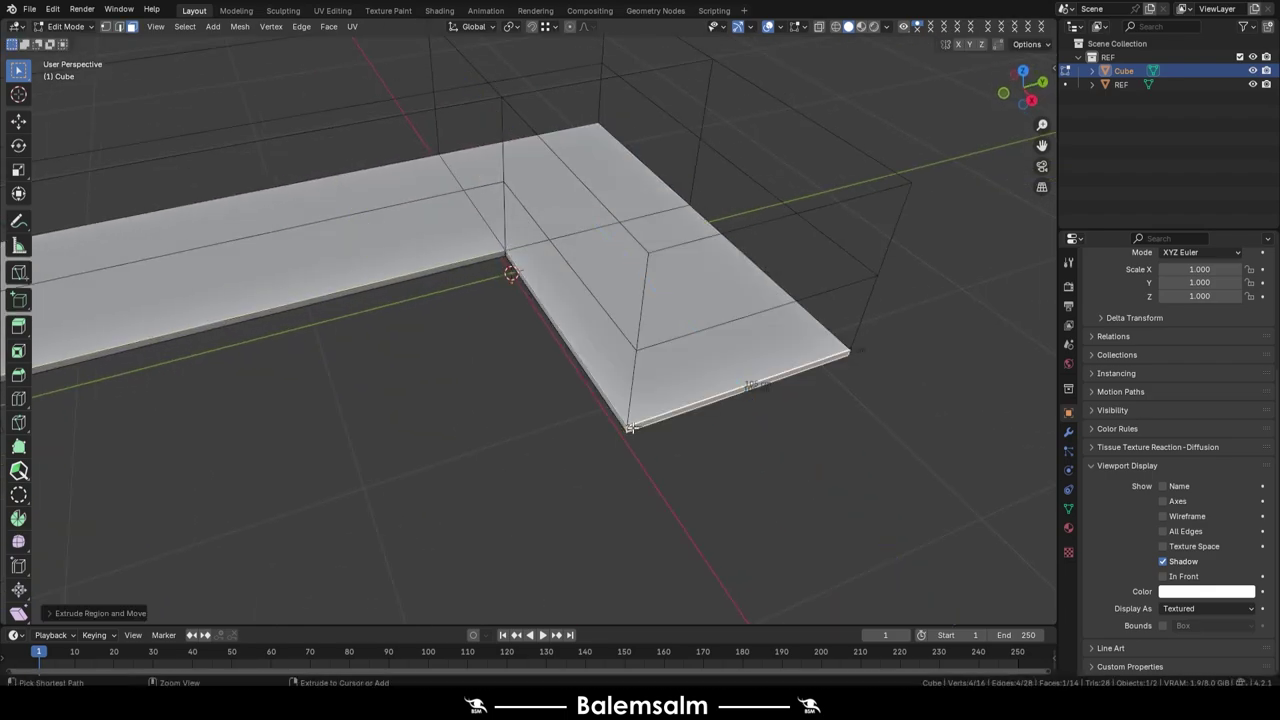
middle_drag(600, 330, 670, 289)
scroll(670, 289, up, 5)
scroll(670, 289, down, 5)
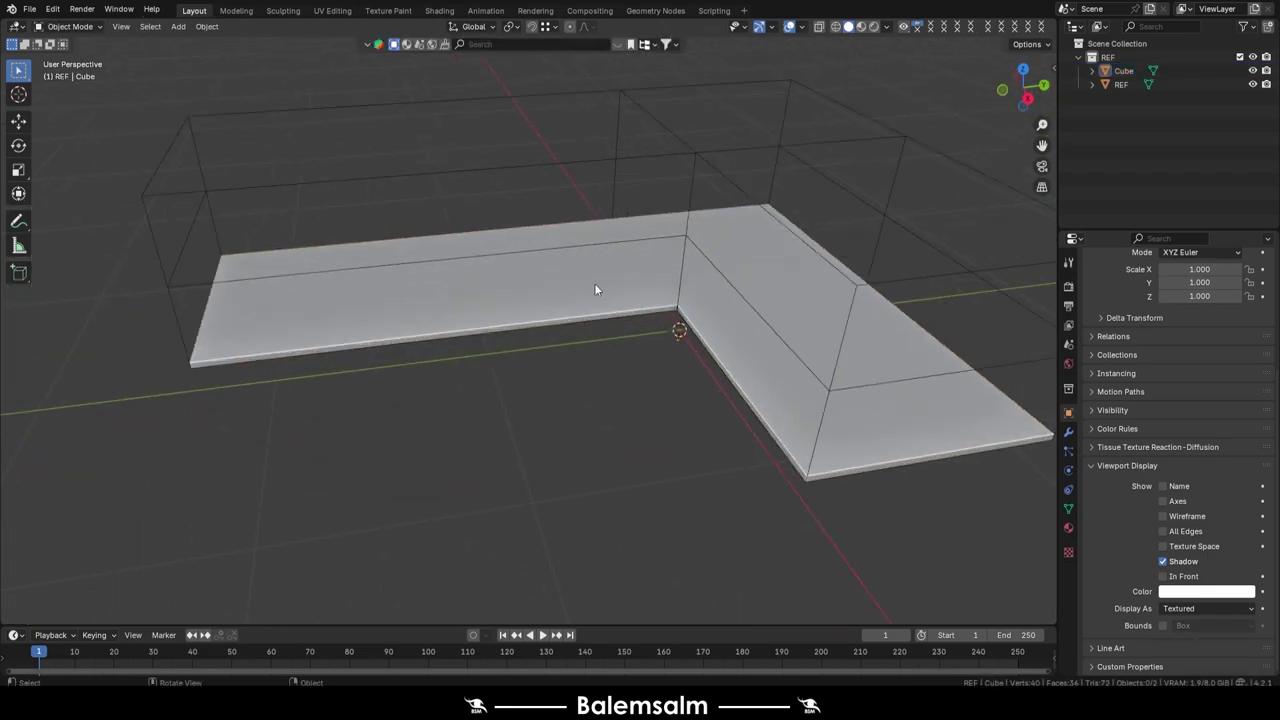
- Add a small cube and place it at the plate's far end
key(Tab)
key(shift+a)
click(688, 253)
key(Tab)
key(Tab)
scroll(904, 341, down, 4)
middle_drag(904, 341, 420, 254)
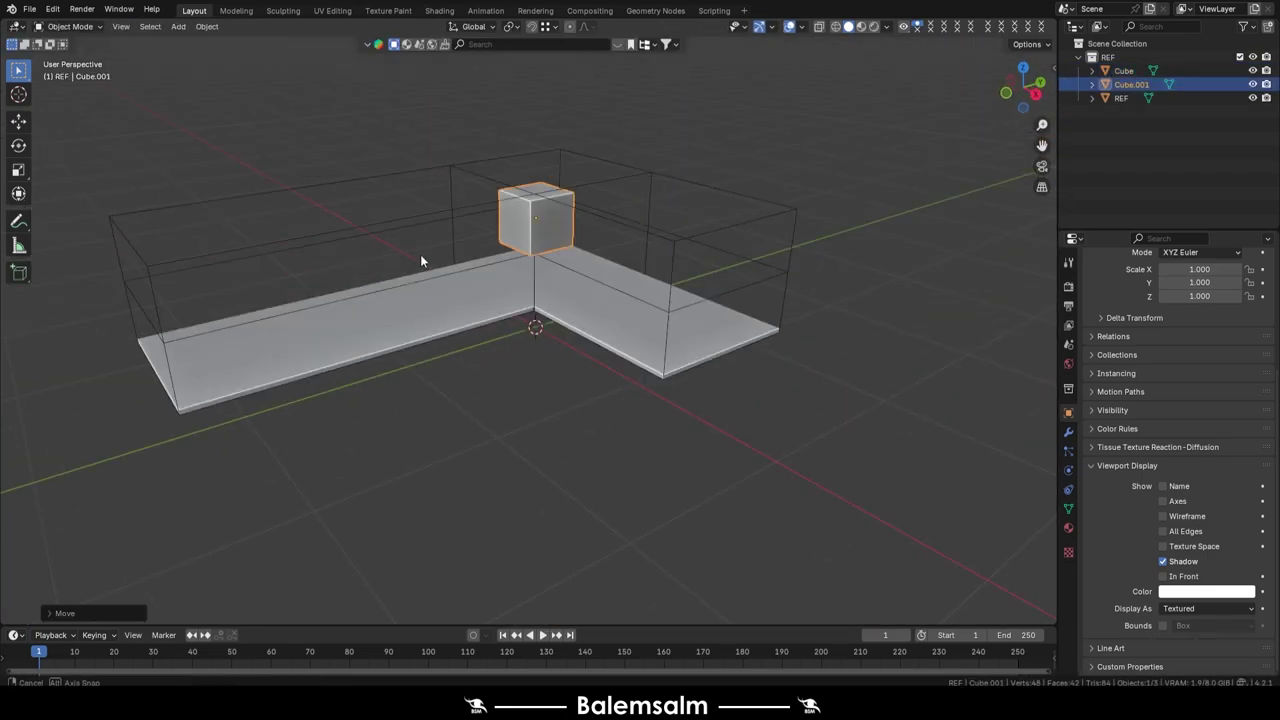
key(g)
click(328, 279)
mouse_move(328, 279)
middle_down()
mouse_move(294, 414)
mouse_move(341, 408)
mouse_move(315, 328)
middle_up()
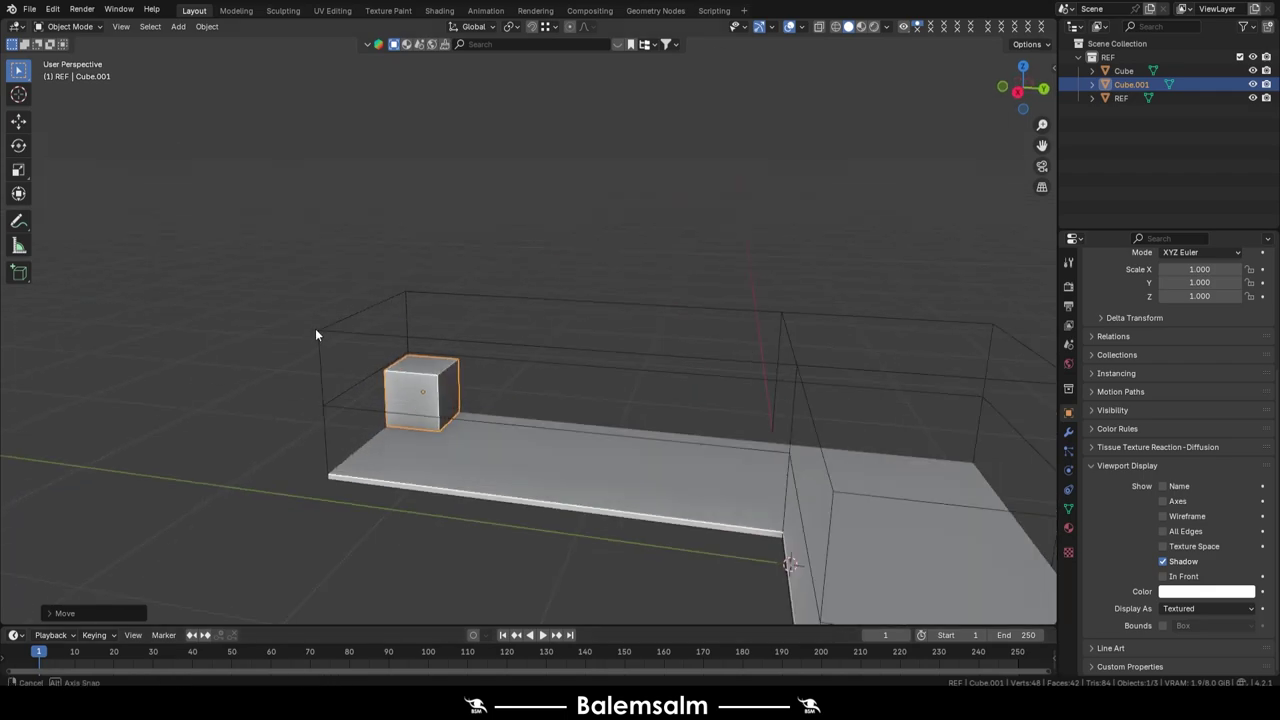
scroll(315, 328, up, 3)
- Extrude the small cube's top face up into a tall armrest block
key(Tab)
click(369, 287)
key(e)
scroll(481, 277, up, 5)
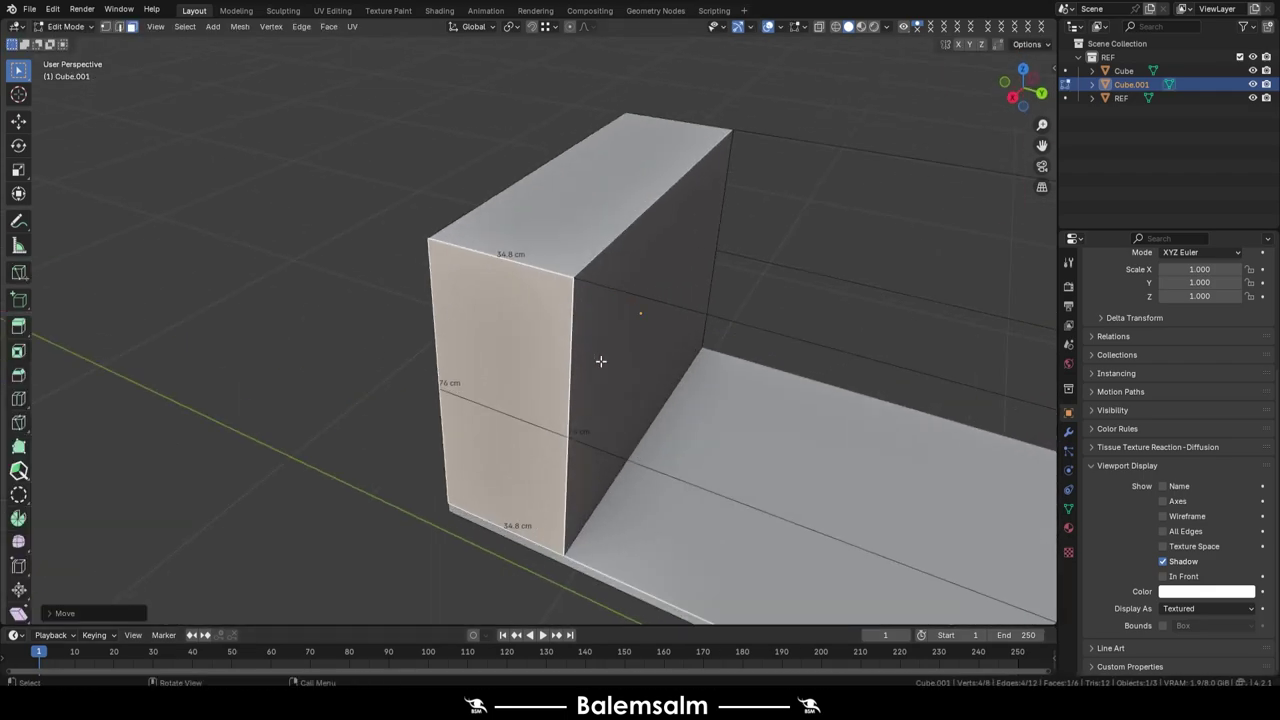
click(600, 350)
mouse_move(600, 350)
middle_down()
mouse_move(596, 225)
mouse_move(553, 291)
mouse_move(503, 257)
mouse_move(520, 300)
middle_up()
click(553, 291)
key(Tab)
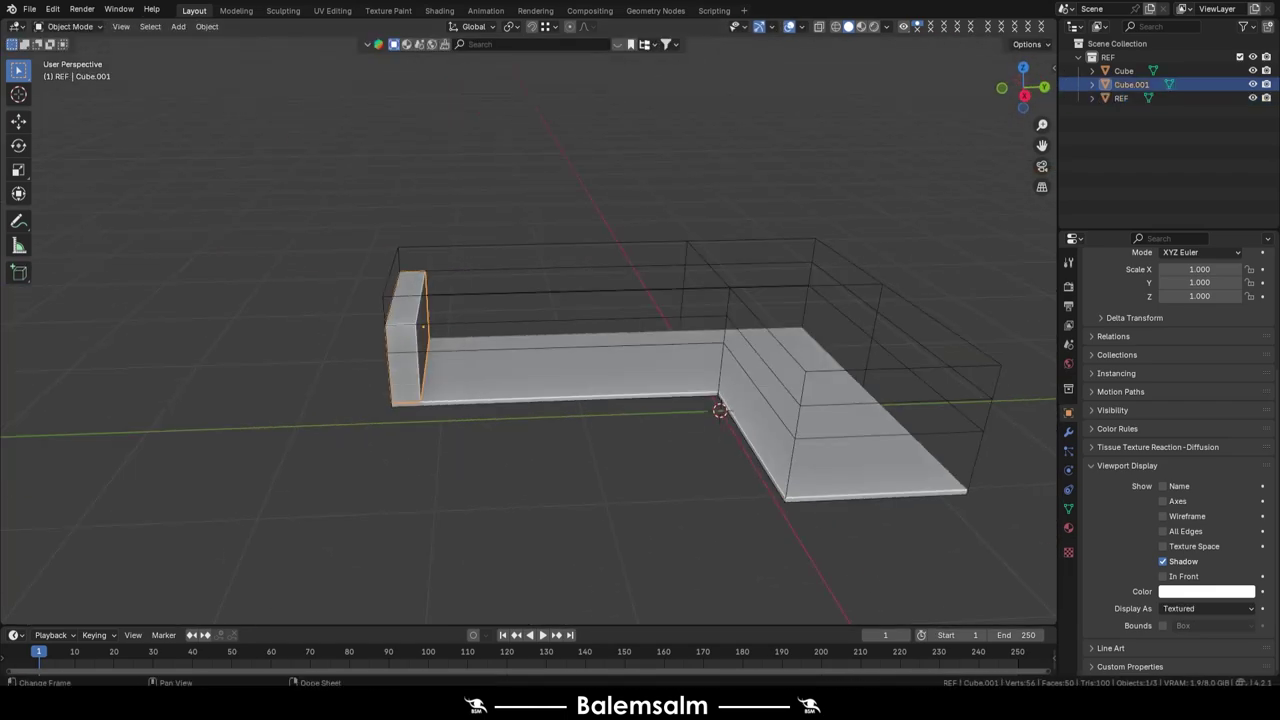
middle_drag(654, 175, 469, 357)
- Add a cube and flatten it into a seat slab
key(shift+a)
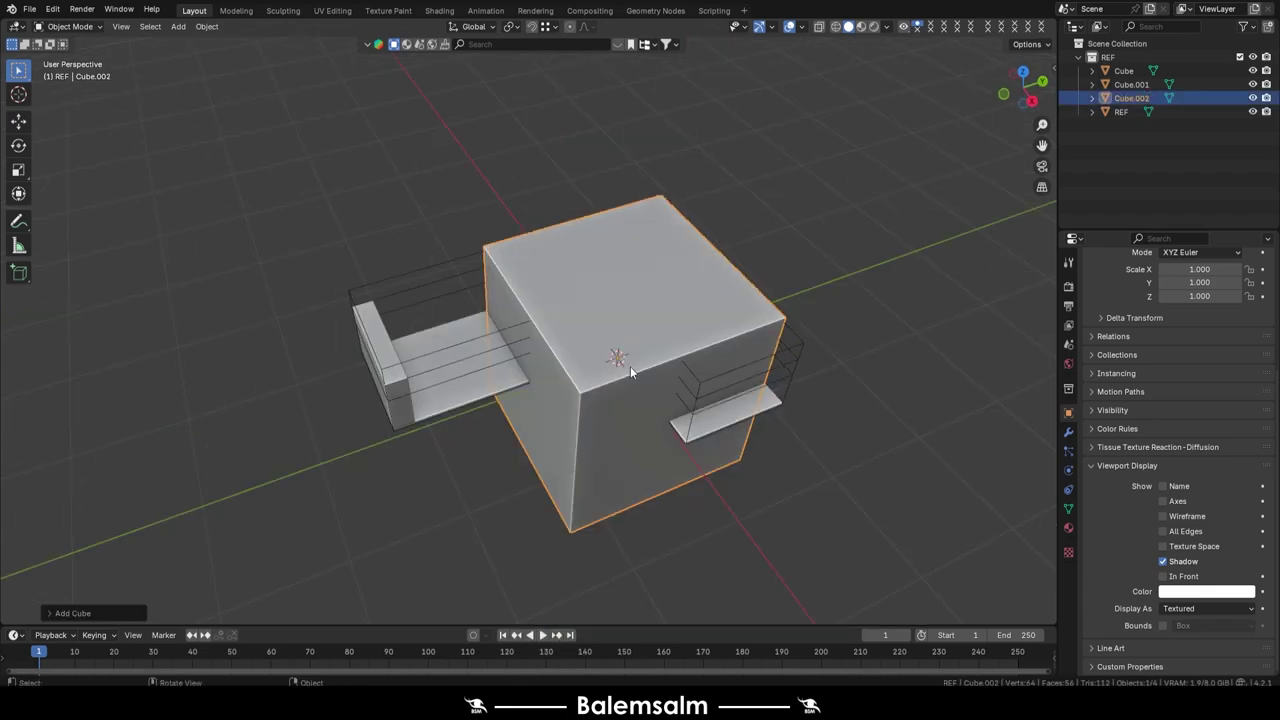
key(Tab)
mouse_move(630, 366)
middle_down()
mouse_move(700, 330)
mouse_move(579, 328)
mouse_move(760, 400)
middle_up()
key(g)
key(y)
click(761, 314)
click(587, 334)
key(g)
key(g)
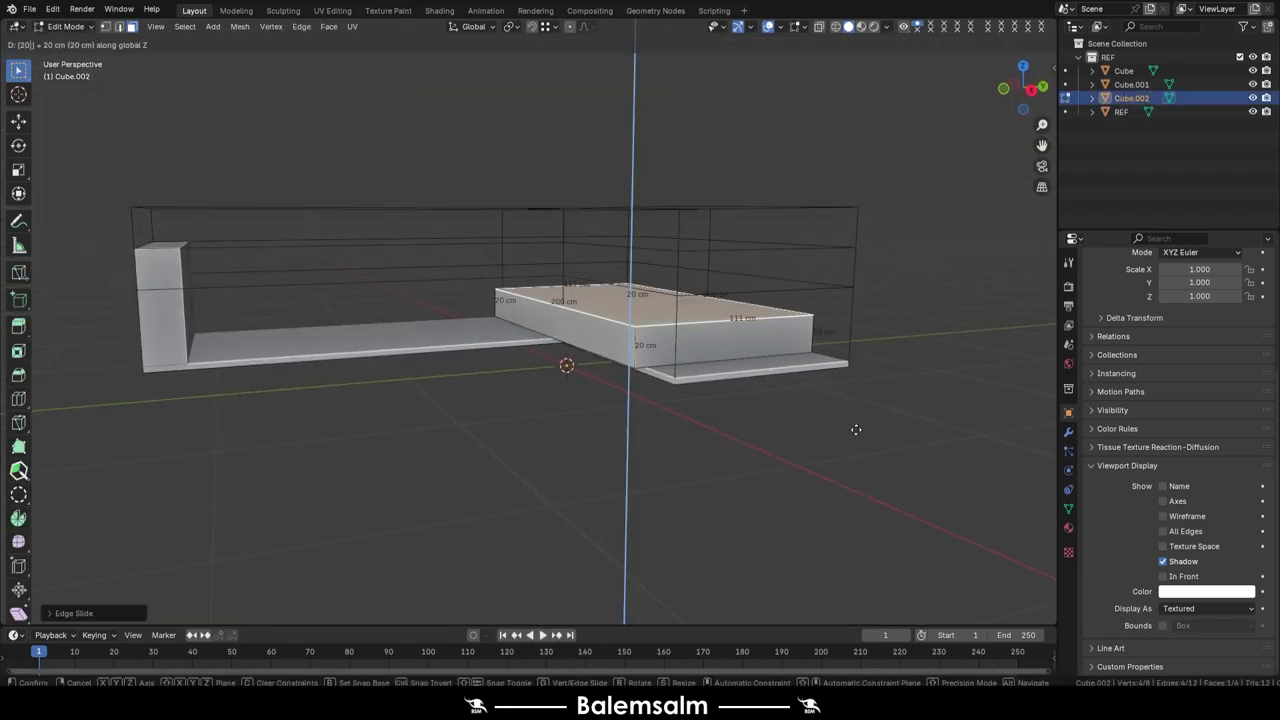
key(Return)
- Make two copies of the seat slab, moving the first along Y
key(Tab)
mouse_move(856, 430)
middle_down()
mouse_move(521, 283)
mouse_move(373, 298)
middle_up()
key(shift+d)
key(y)
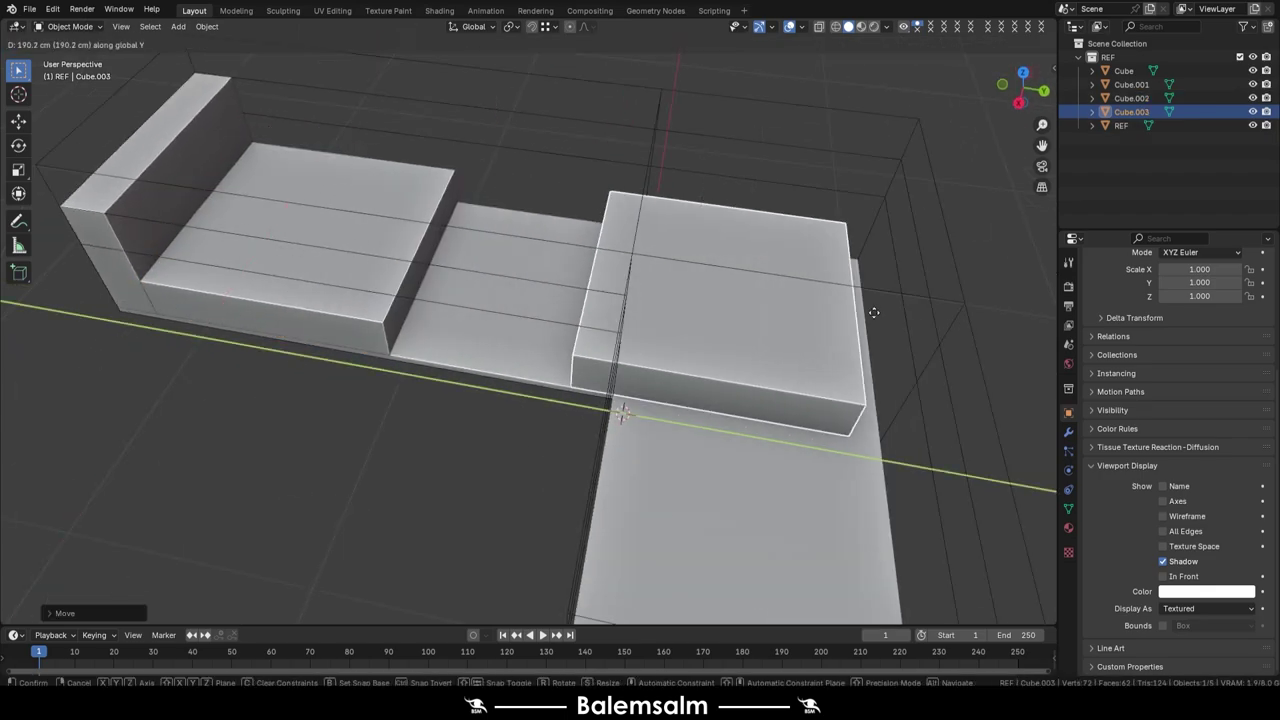
click(873, 312)
middle_drag(873, 312, 578, 292)
key(shift+d)
click(549, 365)
- Delete the unwanted duplicate Cube.004 and select the seat copy Cube.003 for editing
key(Tab)
mouse_move(451, 298)
middle_down()
mouse_move(646, 173)
mouse_move(600, 209)
mouse_move(592, 355)
middle_up()
key(Tab)
click(592, 355)
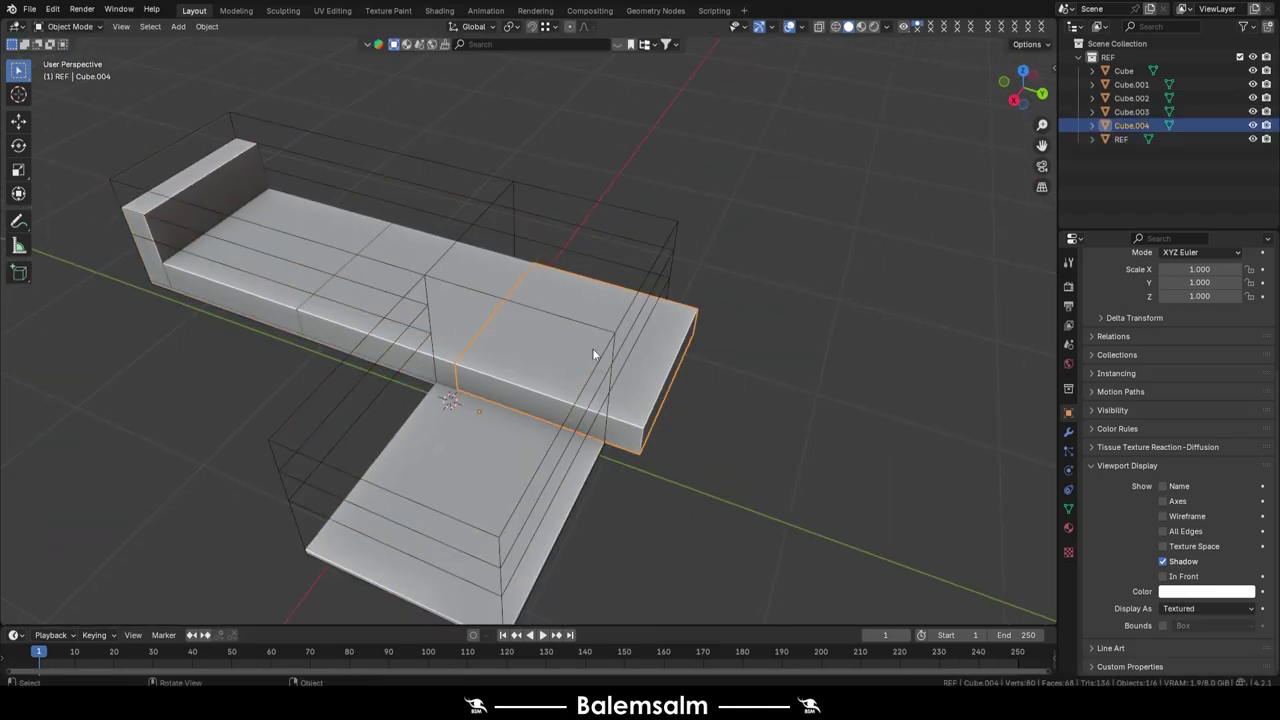
key(Delete)
click(258, 263)
middle_drag(258, 263, 413, 286)
key(x)
mouse_move(546, 297)
middle_down()
mouse_move(580, 316)
mouse_move(552, 288)
mouse_move(426, 266)
middle_up()
key(Escape)
key(Tab)
- From top view, move a face of Cube.002 to meet the other seat
key(KP_7)
scroll(560, 174, up, 3)
click(491, 266)
key(g)
click(465, 312)
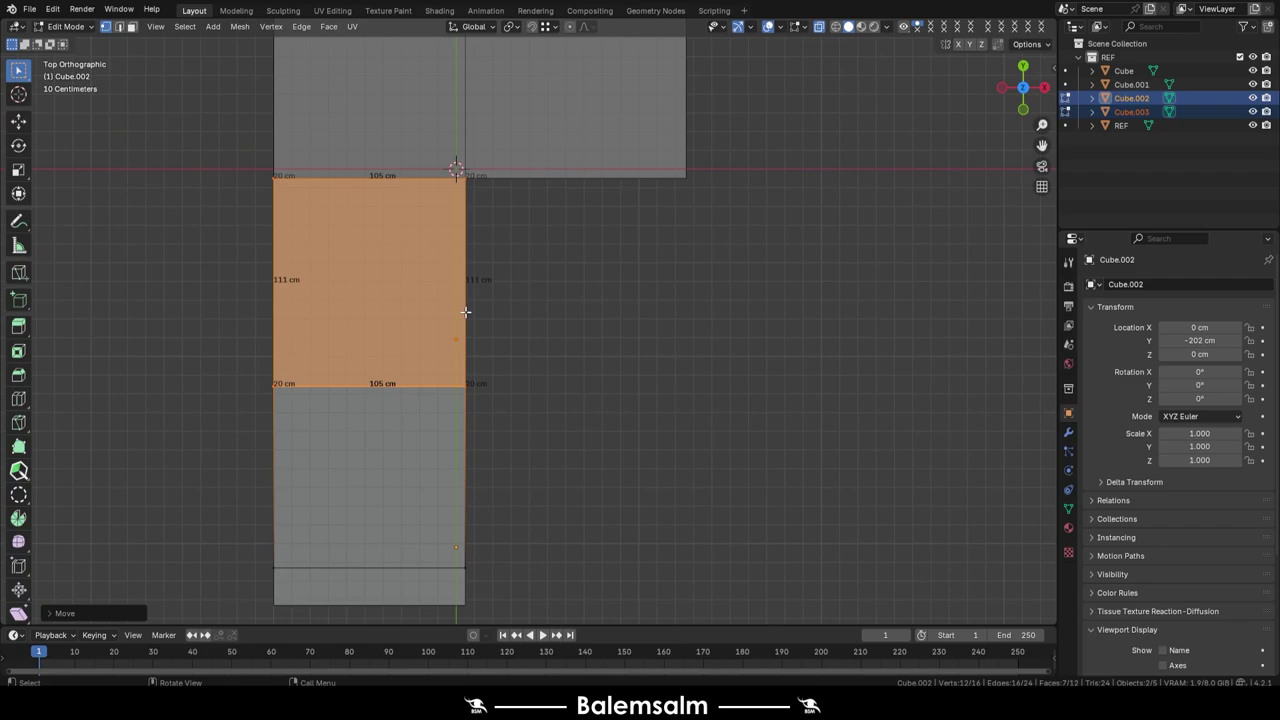
mouse_move(465, 312)
middle_down()
mouse_move(500, 346)
mouse_move(640, 286)
middle_up()
scroll(457, 314, up, 4)
- Align the thin side face of Cube.003 with Cube.002, editing both seats together
click(700, 290)
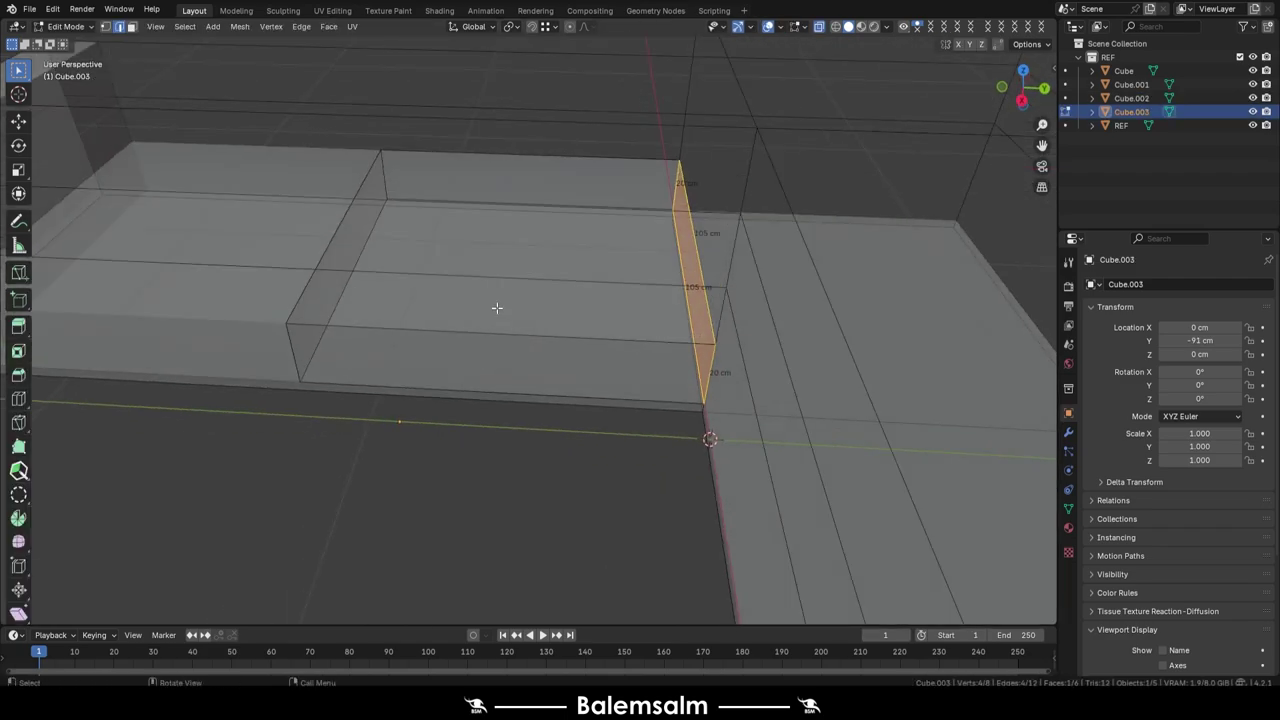
middle_drag(497, 308, 289, 477)
key(KP_7)
scroll(551, 160, down, 2)
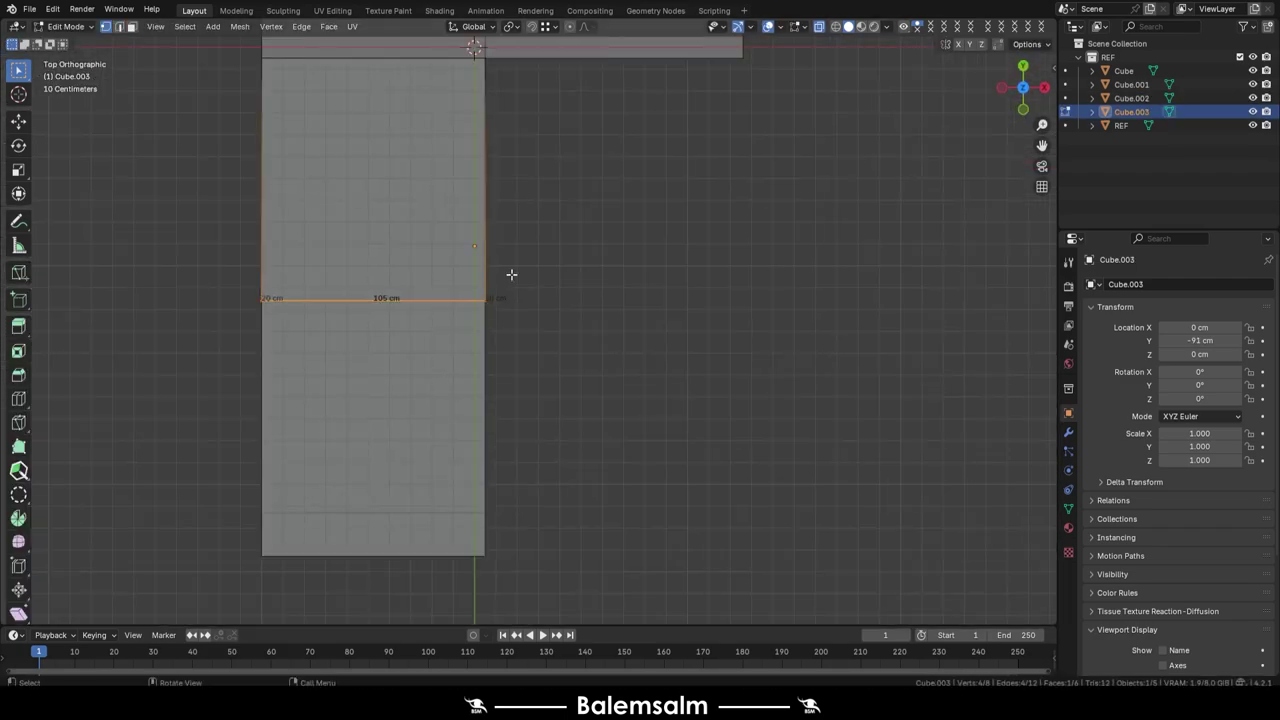
shift+click(435, 258)
key(Tab)
scroll(357, 339, up, 1)
click(353, 310)
mouse_move(353, 310)
middle_down()
mouse_move(489, 272)
mouse_move(606, 315)
middle_up()
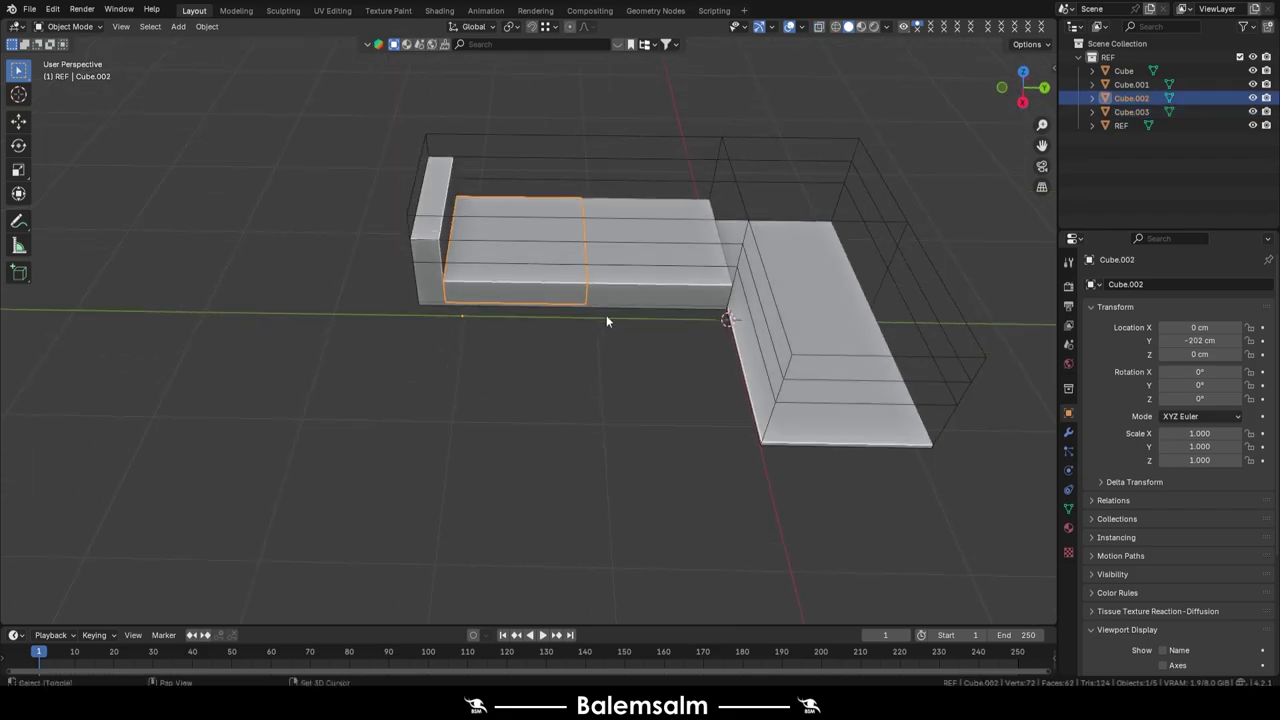
scroll(606, 315, up, 3)
key(Tab)
- Duplicate the seat cushion twice along X as Cube.004 and Cube.005 on the other arm
key(shift+d)
key(x)
click(875, 236)
middle_drag(875, 236, 900, 212)
scroll(900, 212, up, 3)
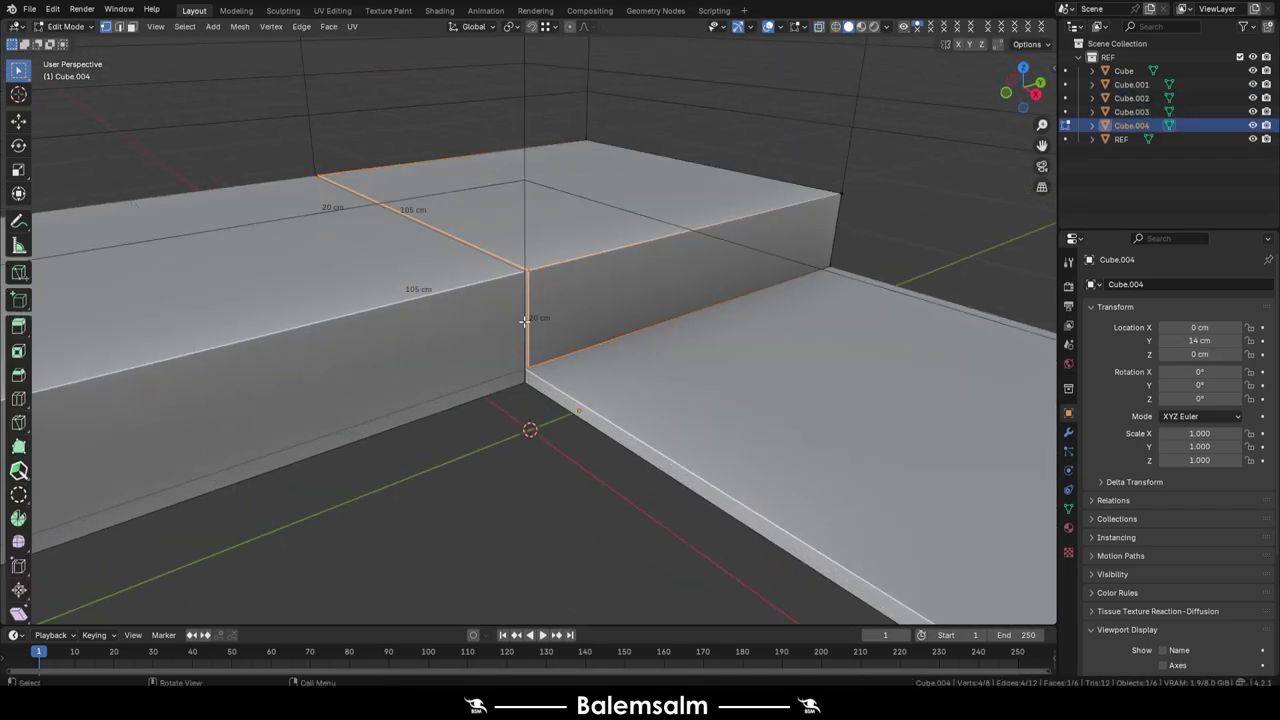
key(shift+d)
key(x)
click(688, 385)
middle_drag(688, 385, 366, 277)
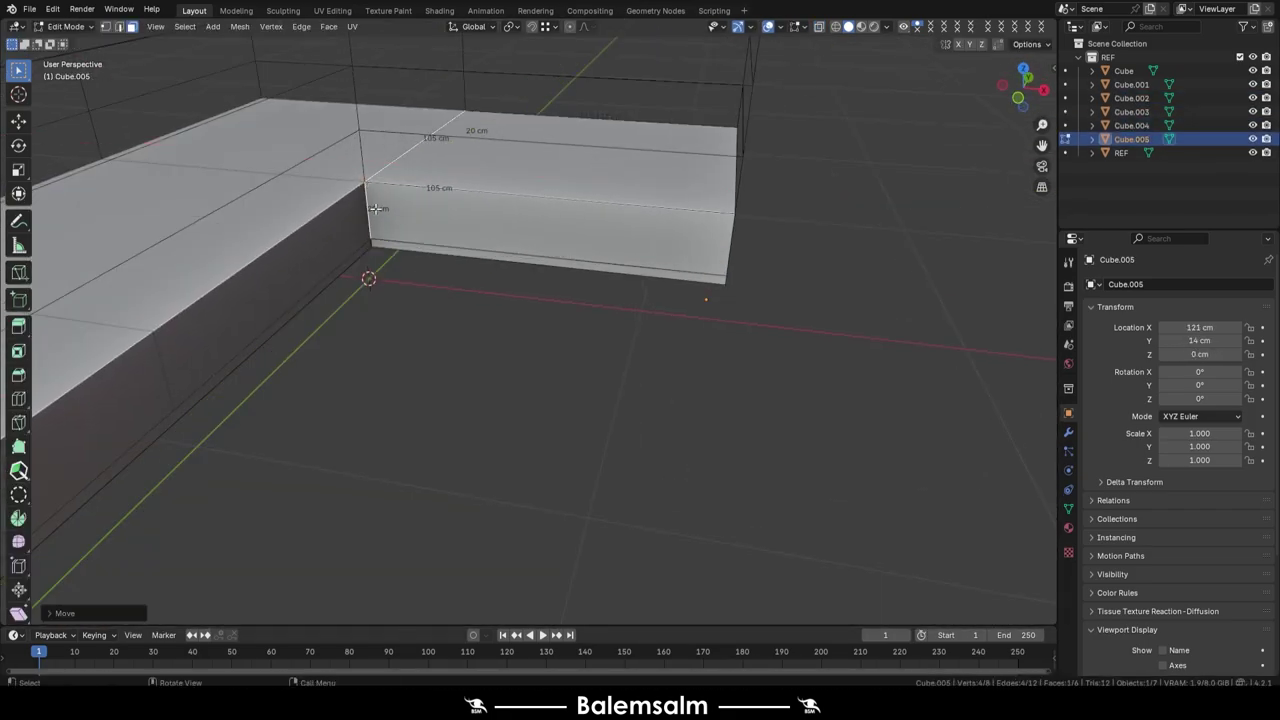
scroll(366, 277, down, 3)
- Select armrest Cube.001 and move its copy along the X axis
middle_drag(346, 337, 202, 286)
click(202, 286)
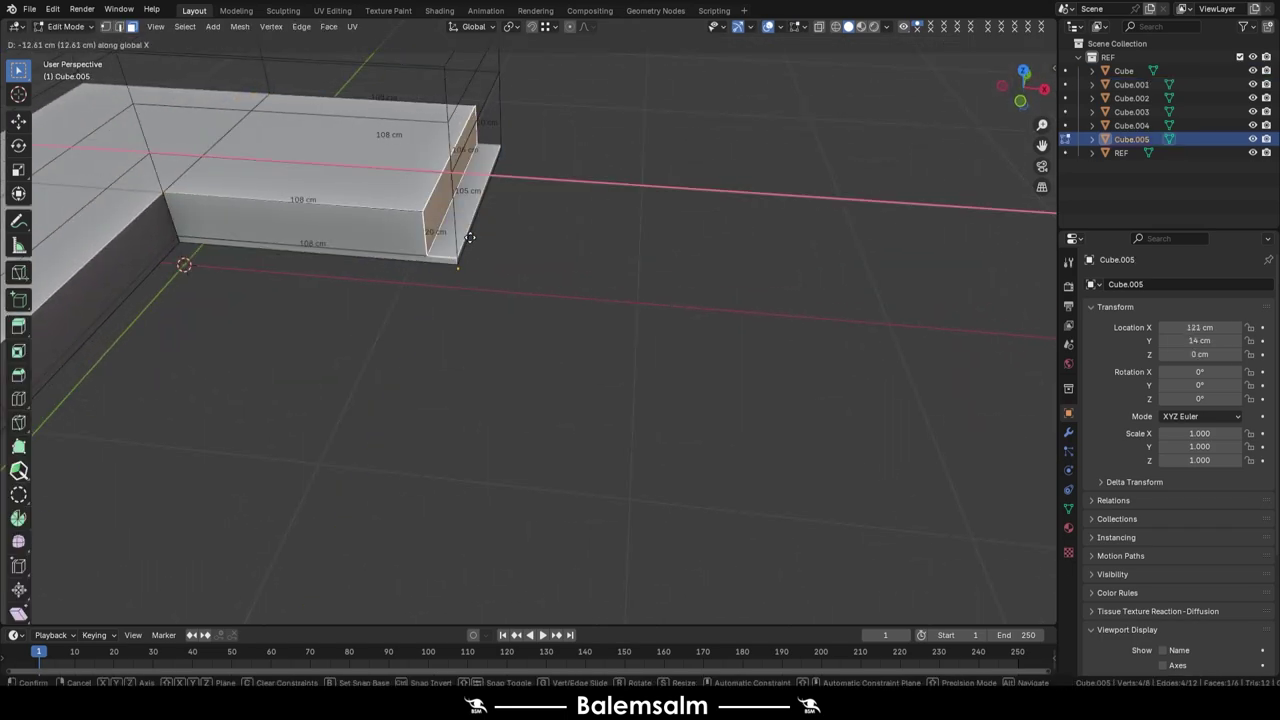
scroll(471, 270, down, 5)
mouse_move(471, 270)
middle_down()
mouse_move(157, 286)
mouse_move(400, 270)
middle_up()
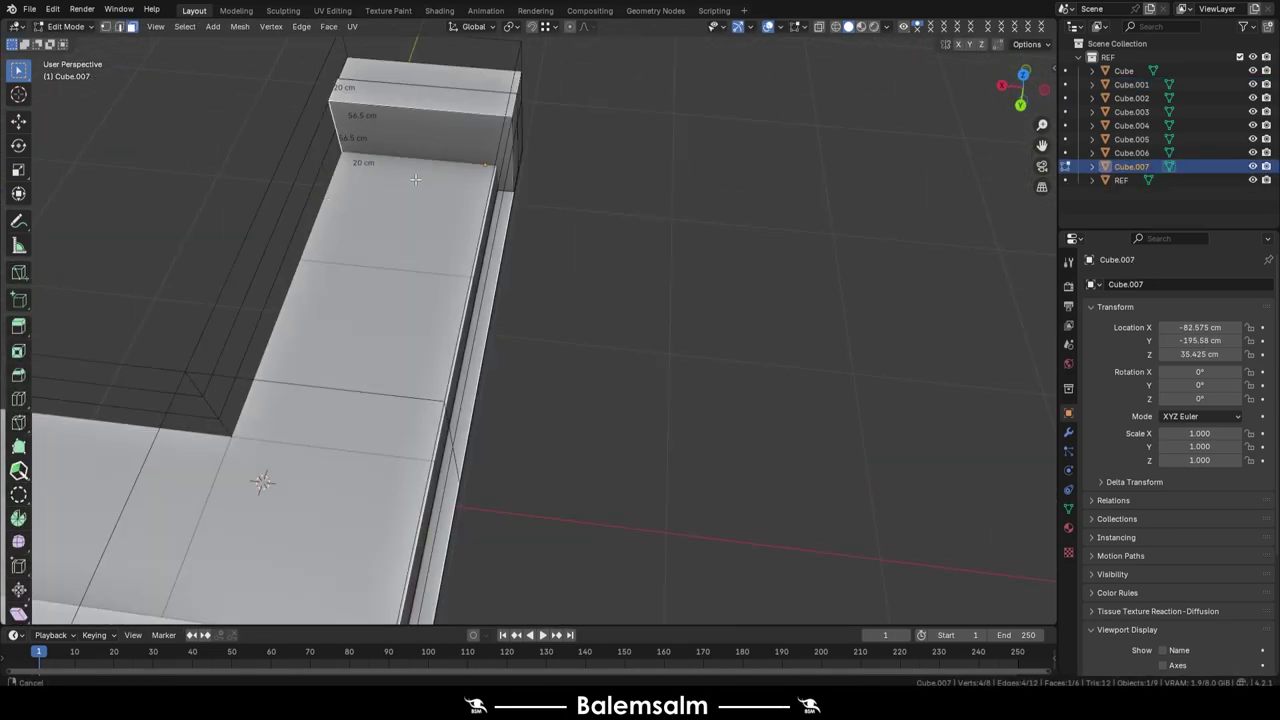
key(g)
key(x)
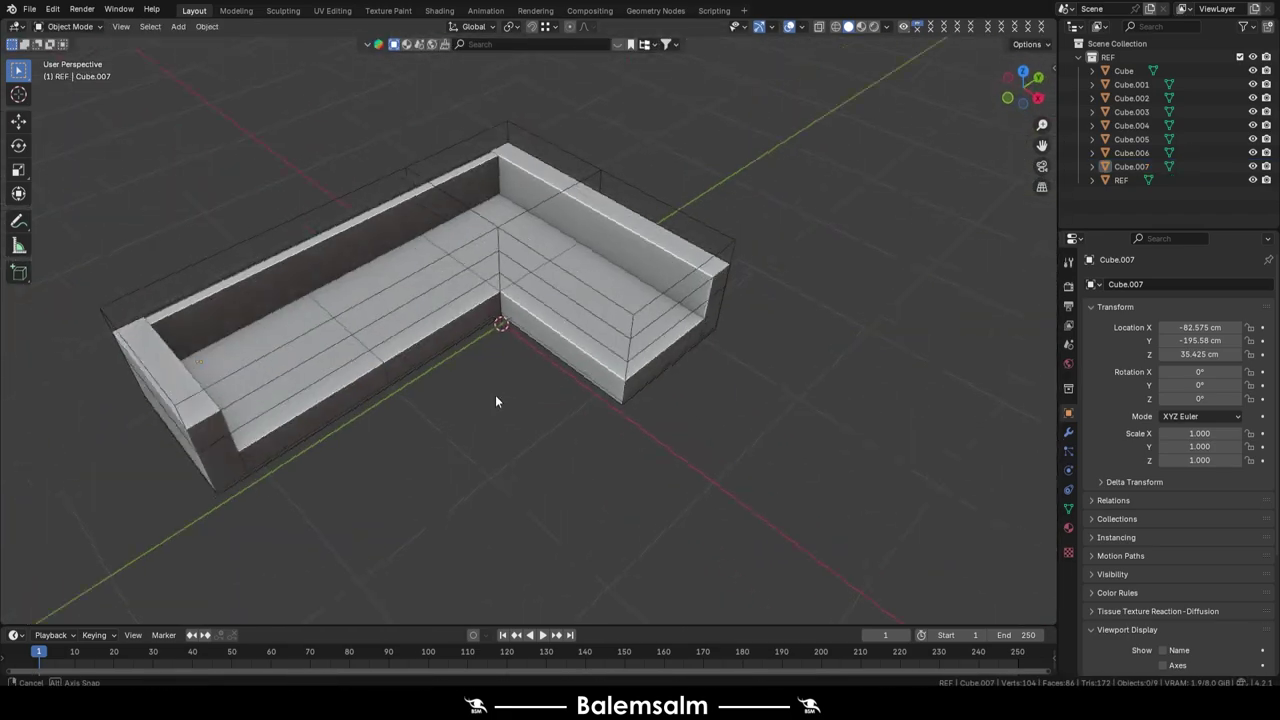
- Stand a copy of the seat cushion upright behind the seat at X -80 cm
shift+click(491, 356)
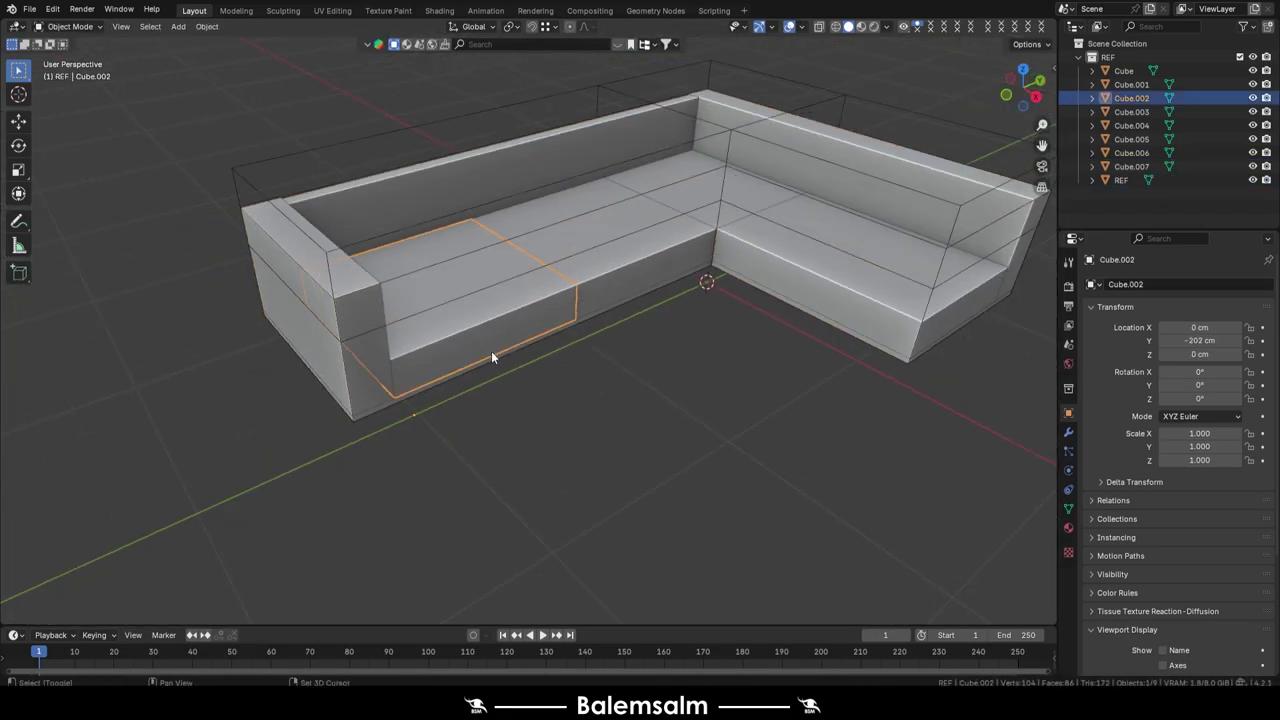
key(grave)
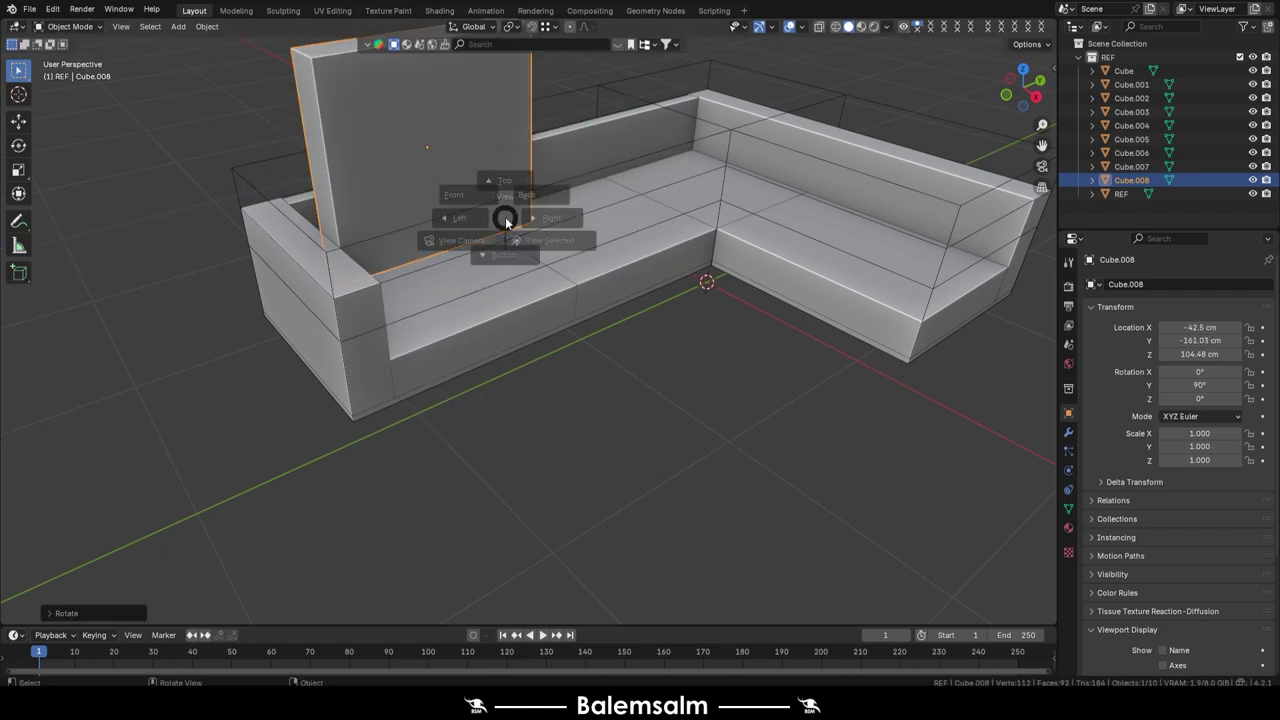
click(454, 194)
key(g)
click(376, 212)
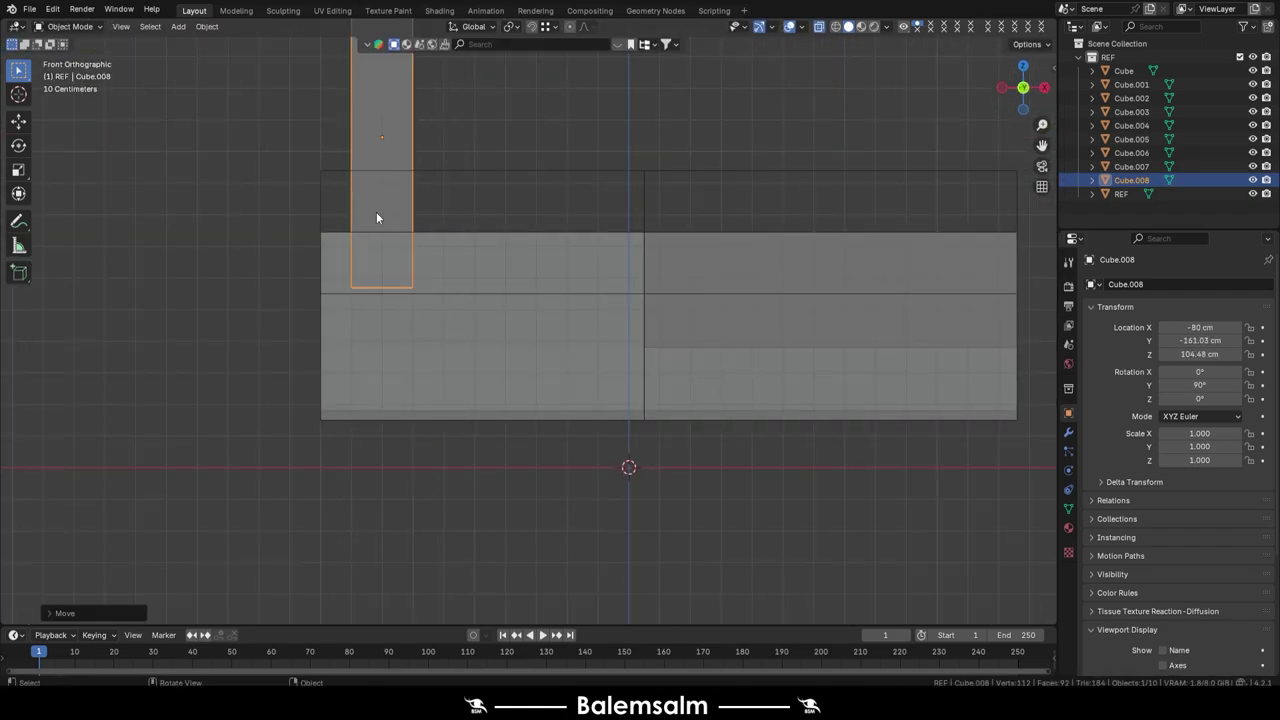
click(357, 339)
- Shift the back cushion's top vertices along X to slant its top
key(Tab)
drag(438, 65, 308, 178)
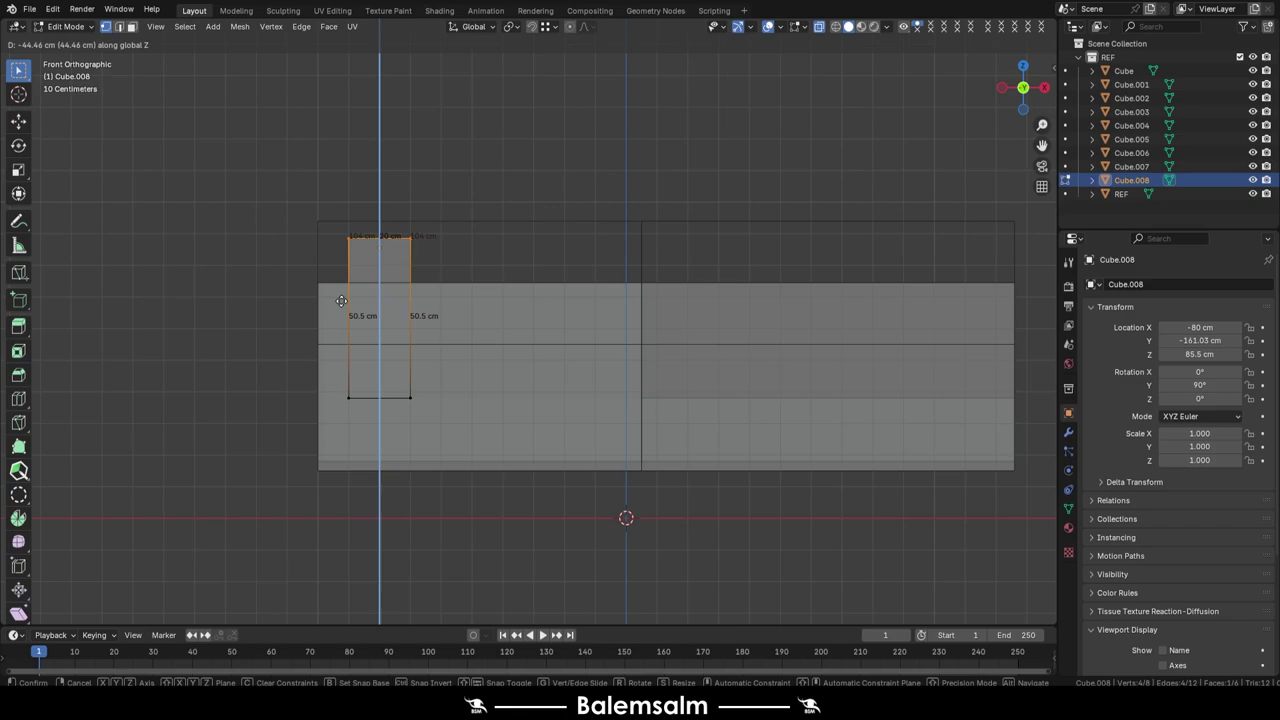
scroll(420, 210, up, 2)
key(g)
key(x)
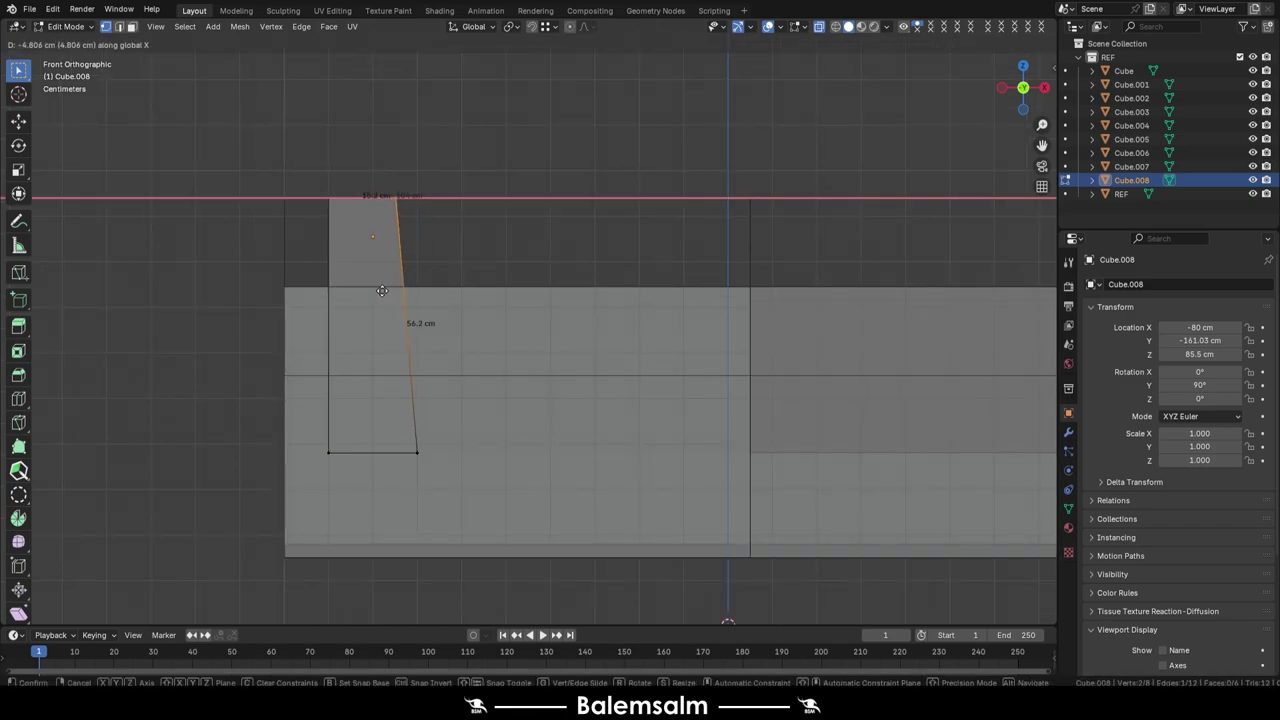
click(366, 472)
mouse_move(366, 472)
middle_down()
mouse_move(517, 277)
mouse_move(560, 251)
mouse_move(380, 320)
mouse_move(477, 322)
mouse_move(429, 230)
mouse_move(550, 340)
mouse_move(597, 173)
mouse_move(600, 260)
mouse_move(640, 200)
middle_up()
key(Tab)
- Isolate the seat and back cushion and add horizontal loop cuts to the back cushion
shift+click(572, 253)
key(KP_Divide)
key(Tab)
key(ctrl+r)
click(597, 173)
key(ctrl+r)
click(570, 200)
- Add a Subdivision modifier set to Simple on the back cushion
key(Tab)
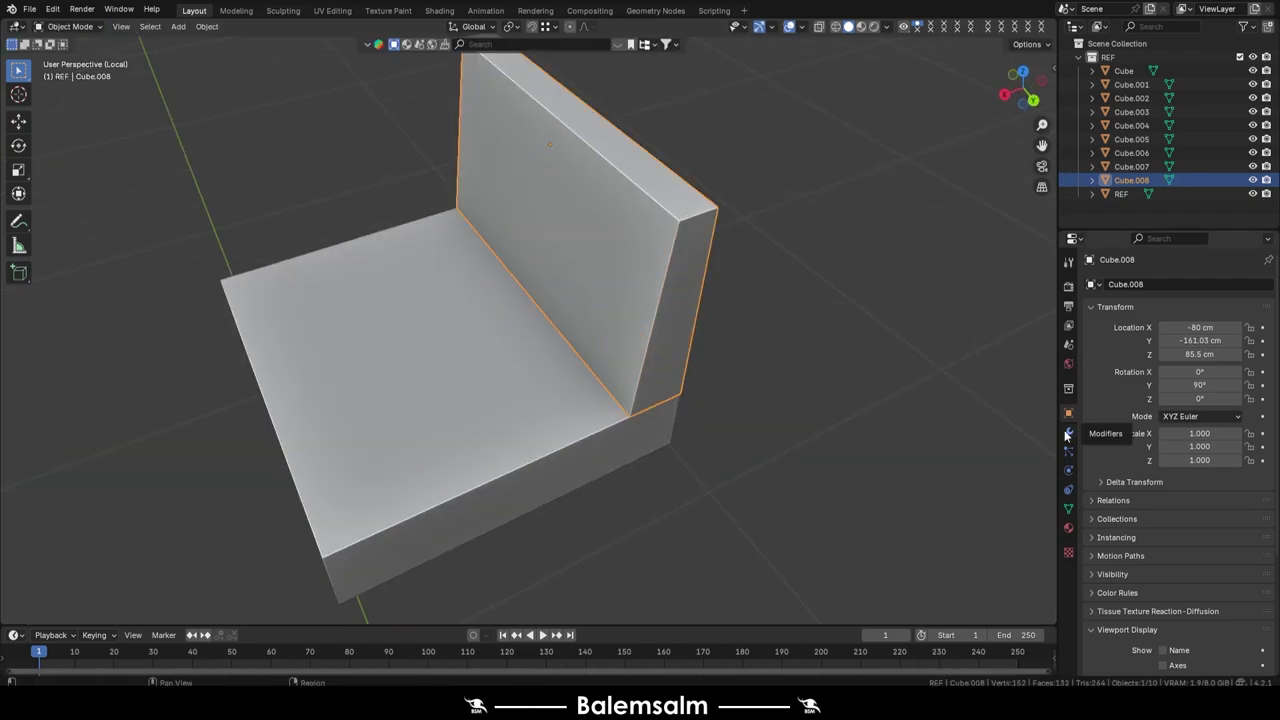
click(1066, 435)
click(1100, 284)
click(990, 516)
click(1124, 316)
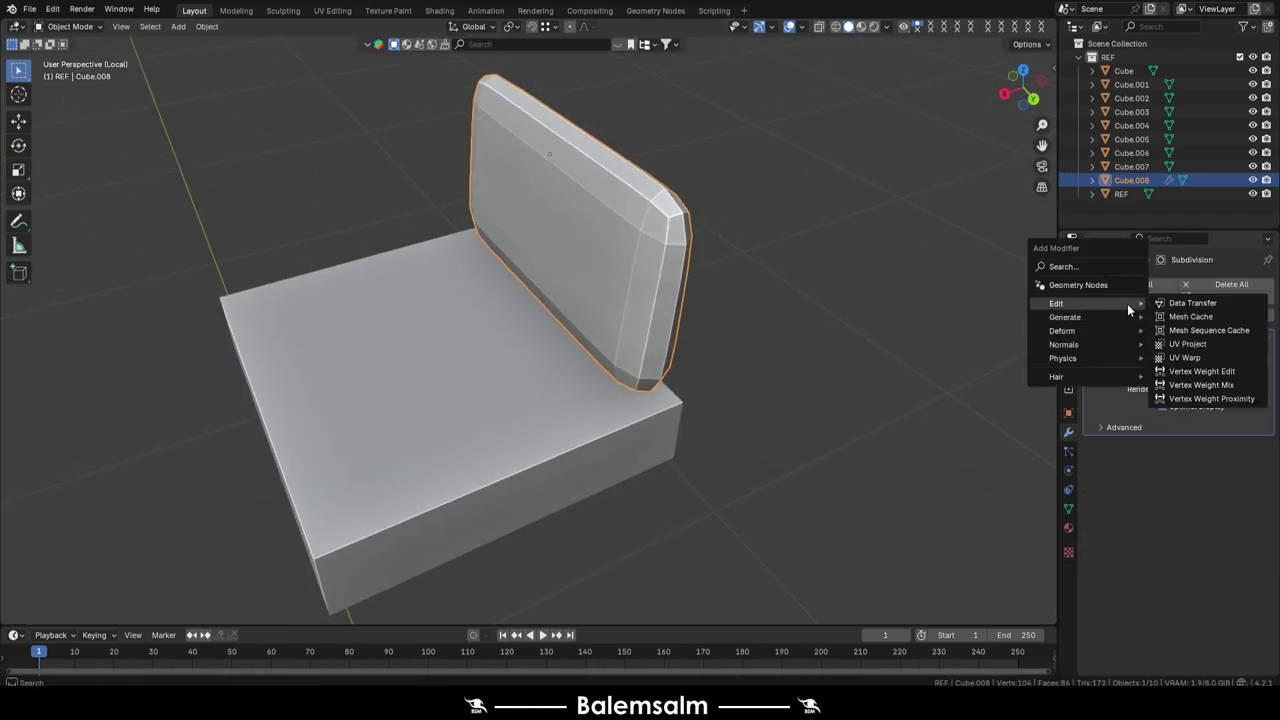
key(Tab)
scroll(720, 230, up, 3)
mouse_move(688, 261)
middle_down()
mouse_move(720, 230)
mouse_move(661, 240)
middle_up()
click(1222, 358)
- Add a Simple Subdivision modifier to the seat cushion and select an edge path across it
middle_drag(683, 396, 449, 315)
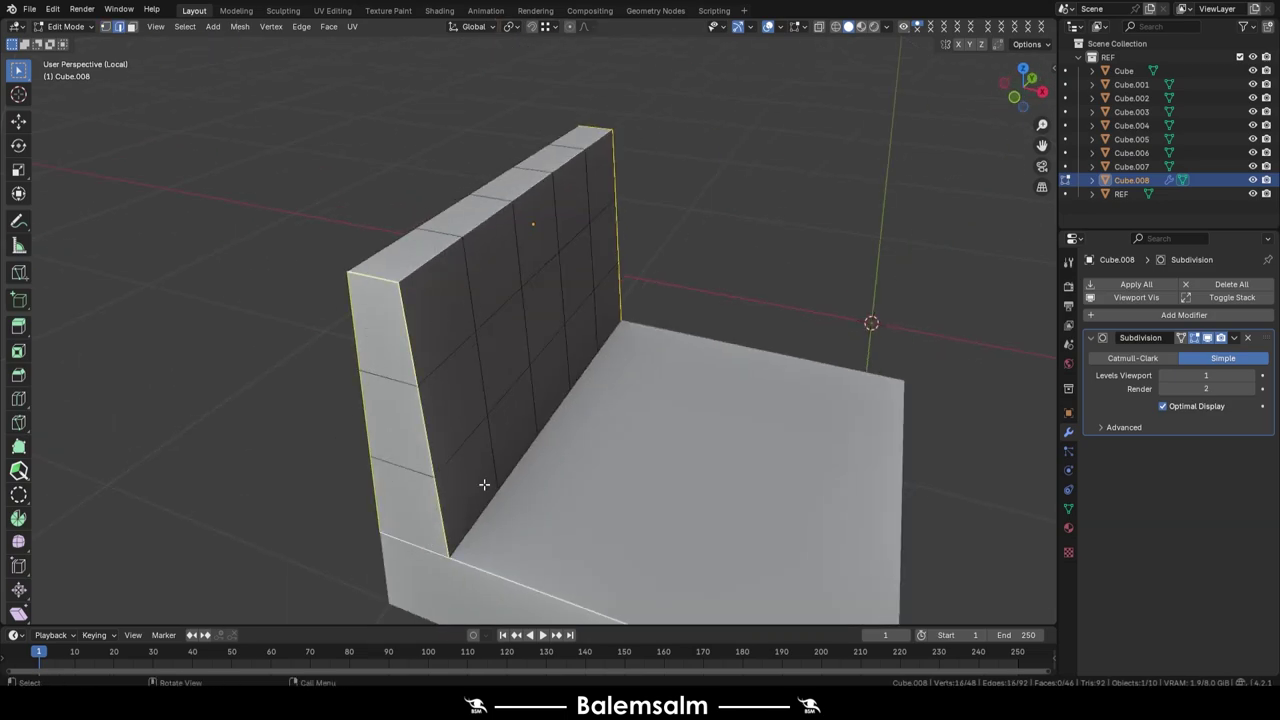
middle_drag(484, 484, 321, 365)
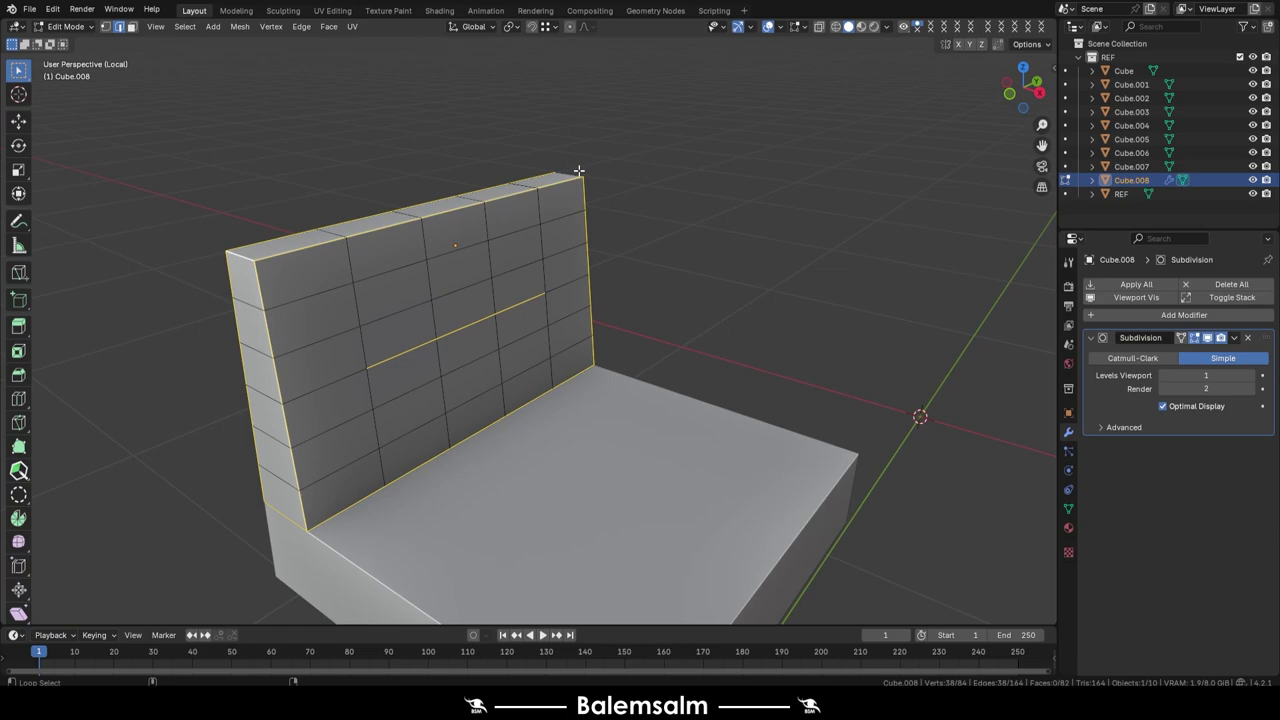
mouse_move(579, 171)
middle_down()
mouse_move(143, 309)
mouse_move(645, 291)
middle_up()
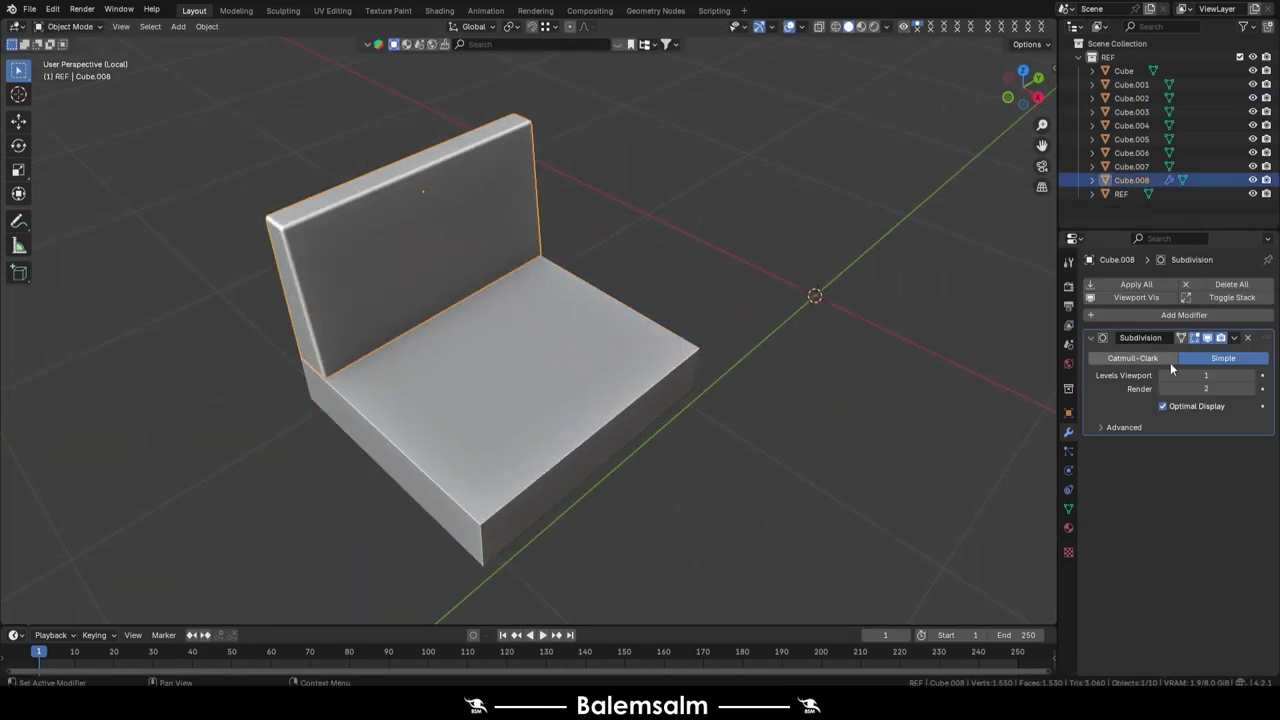
click(1160, 284)
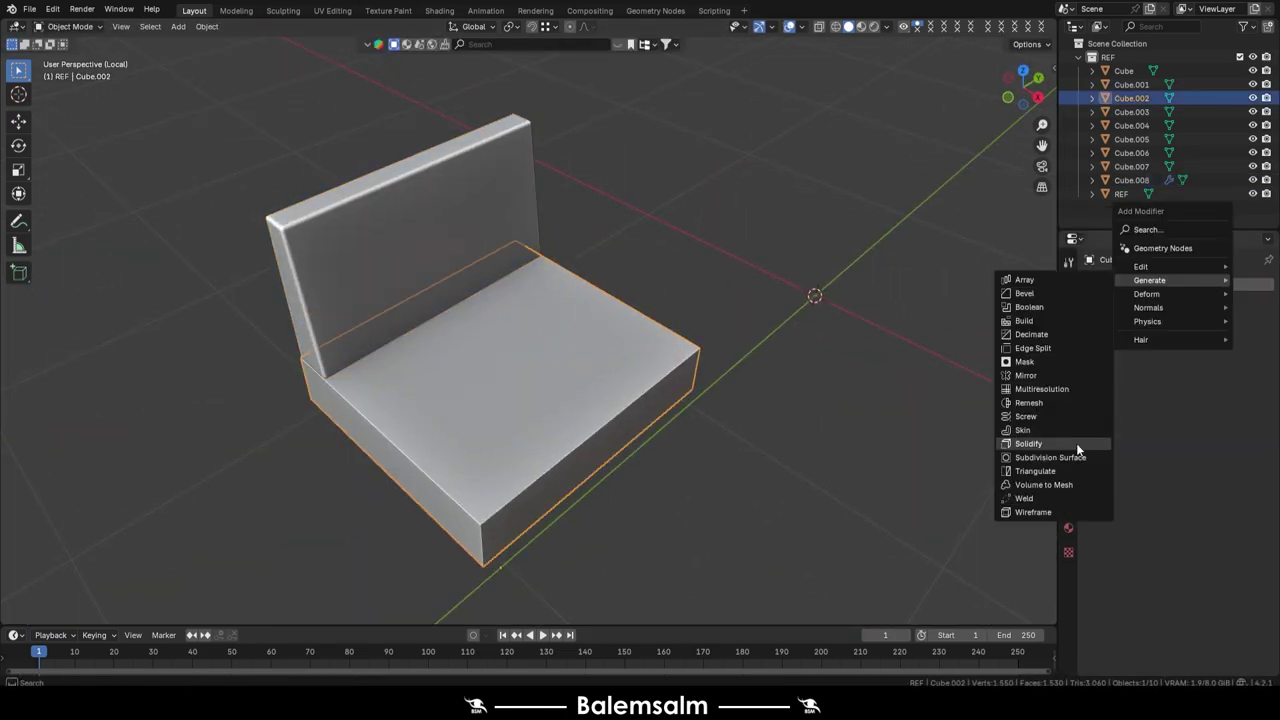
click(1050, 457)
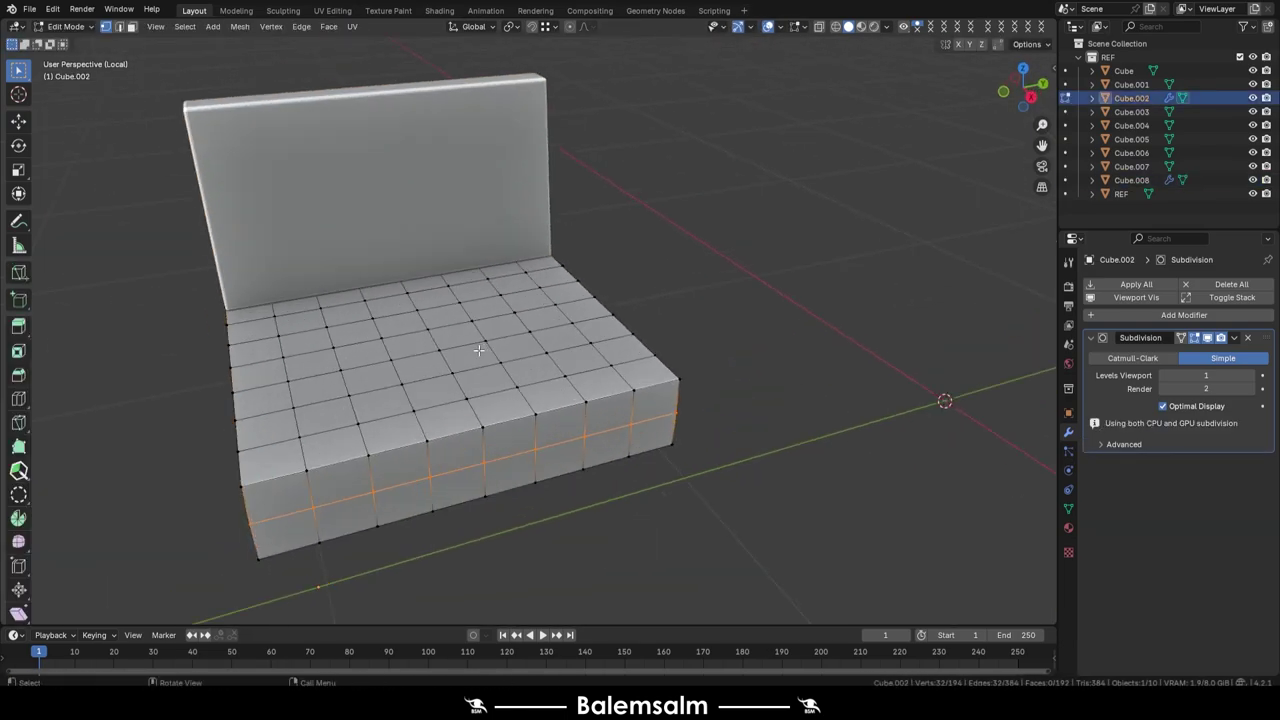
ctrl+click(320, 305)
middle_drag(545, 305, 549, 302)
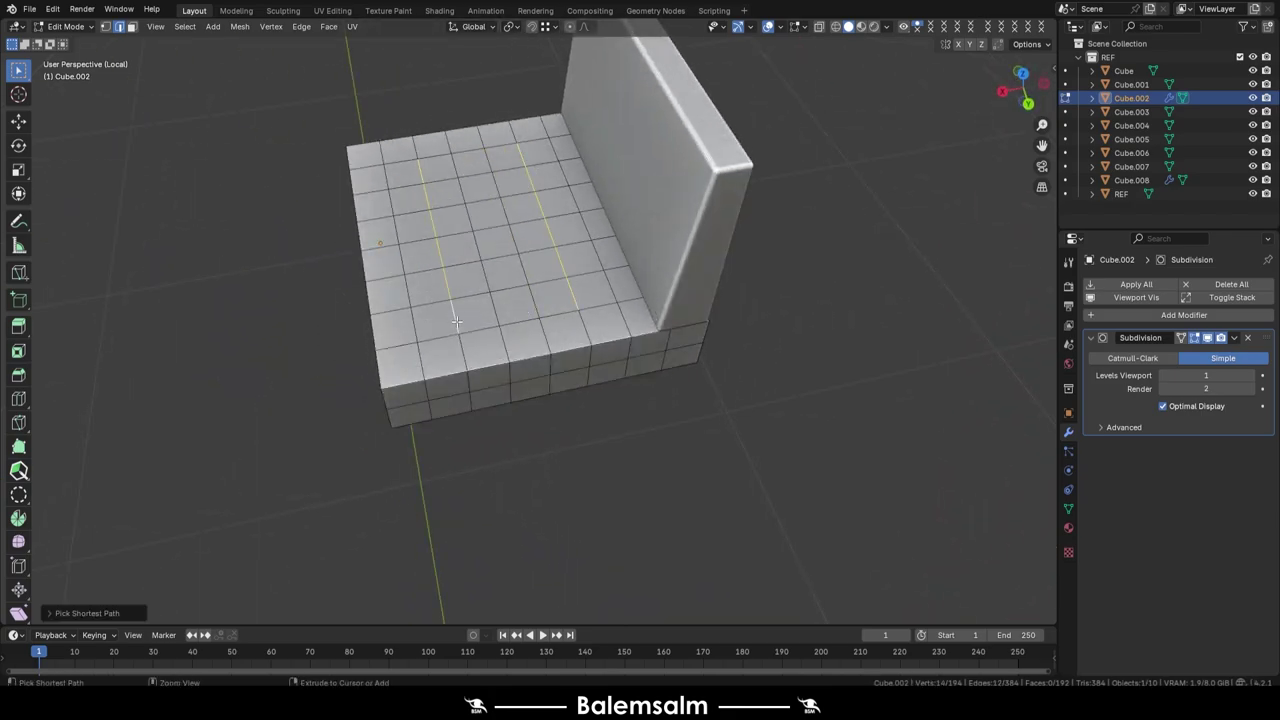
mouse_move(456, 321)
middle_down()
mouse_move(670, 349)
mouse_move(760, 420)
middle_up()
- Bevel the selected edges and apply the back cushion's subdivision modifier
key(ctrl+b)
click(642, 385)
key(Tab)
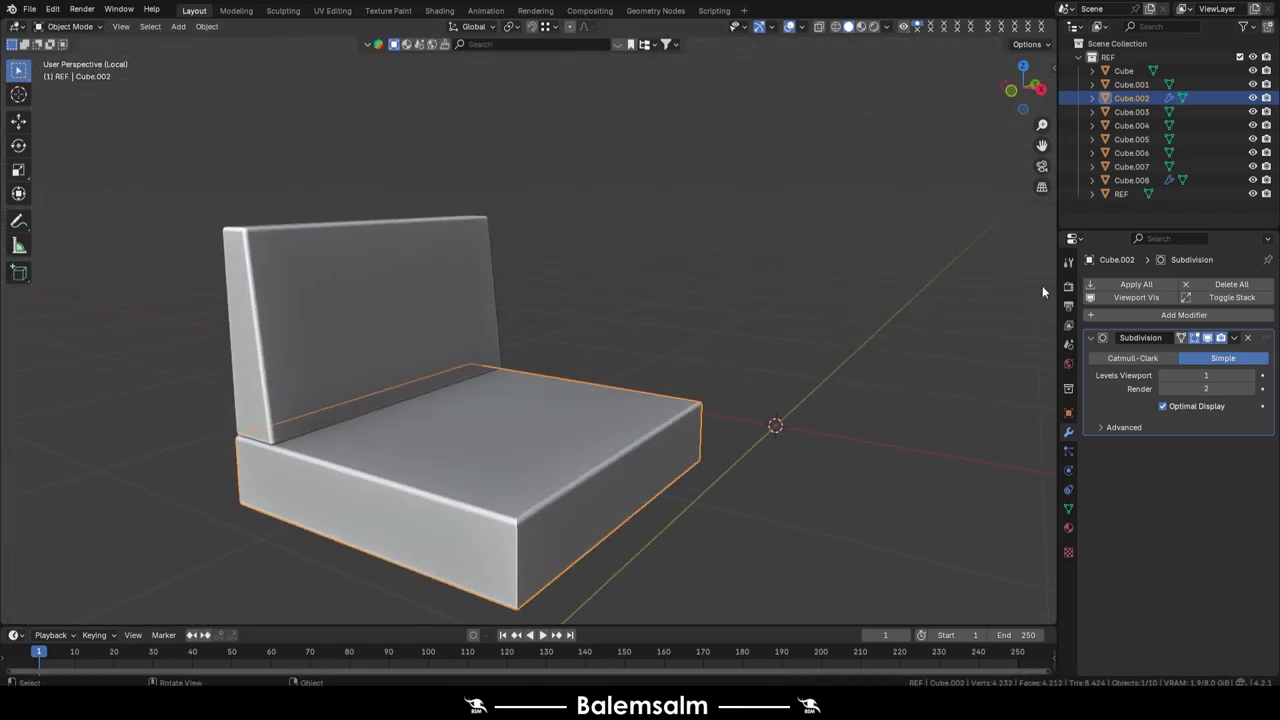
click(1136, 284)
key(Tab)
- Select the edge loops around the back cushion's top corners, checking them in front view
key(Tab)
click(548, 265)
key(Tab)
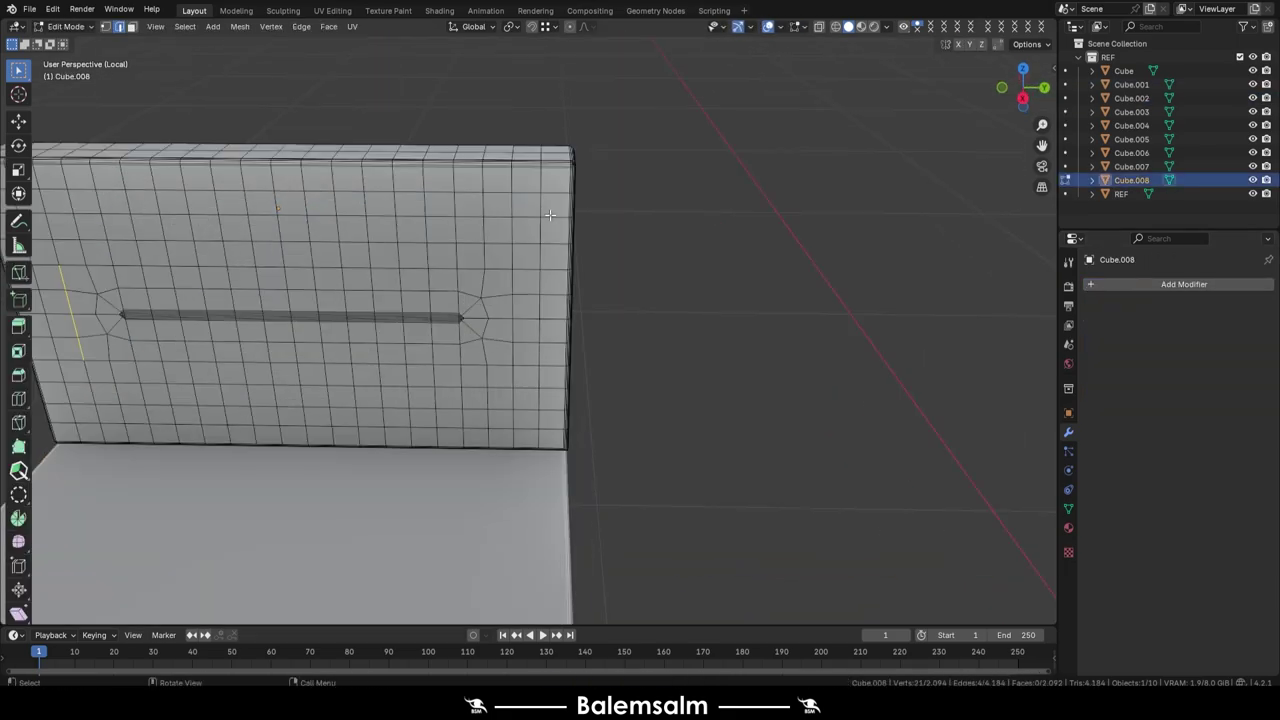
scroll(548, 265, up, 5)
middle_drag(548, 265, 540, 222)
alt+click(540, 222)
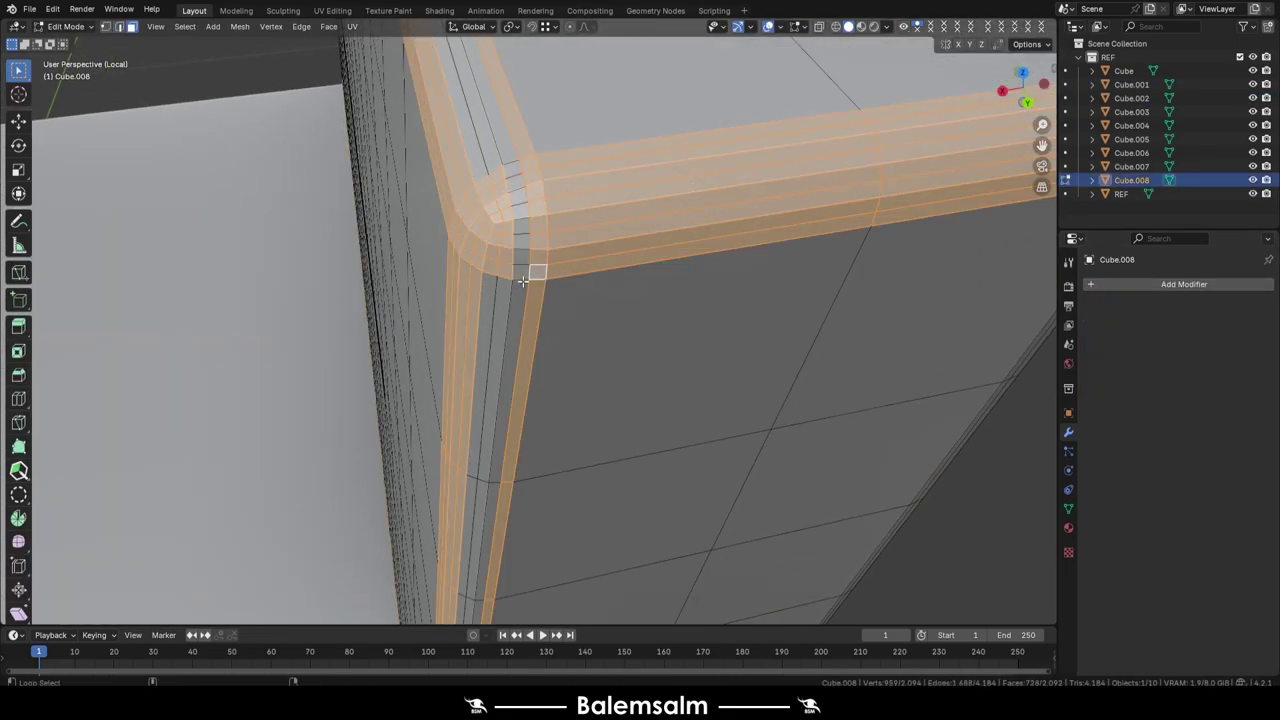
scroll(523, 281, down, 5)
mouse_move(729, 280)
middle_down()
mouse_move(500, 329)
mouse_move(600, 320)
mouse_move(620, 340)
middle_up()
alt+shift+click(500, 329)
scroll(502, 308, down, 5)
scroll(502, 308, up, 5)
key(KP_1)
scroll(531, 324, up, 3)
scroll(620, 340, down, 5)
scroll(748, 343, up, 5)
- Bevel the back cushion's corner edge loops, settling on a 0.838 cm width
key(ctrl+b)
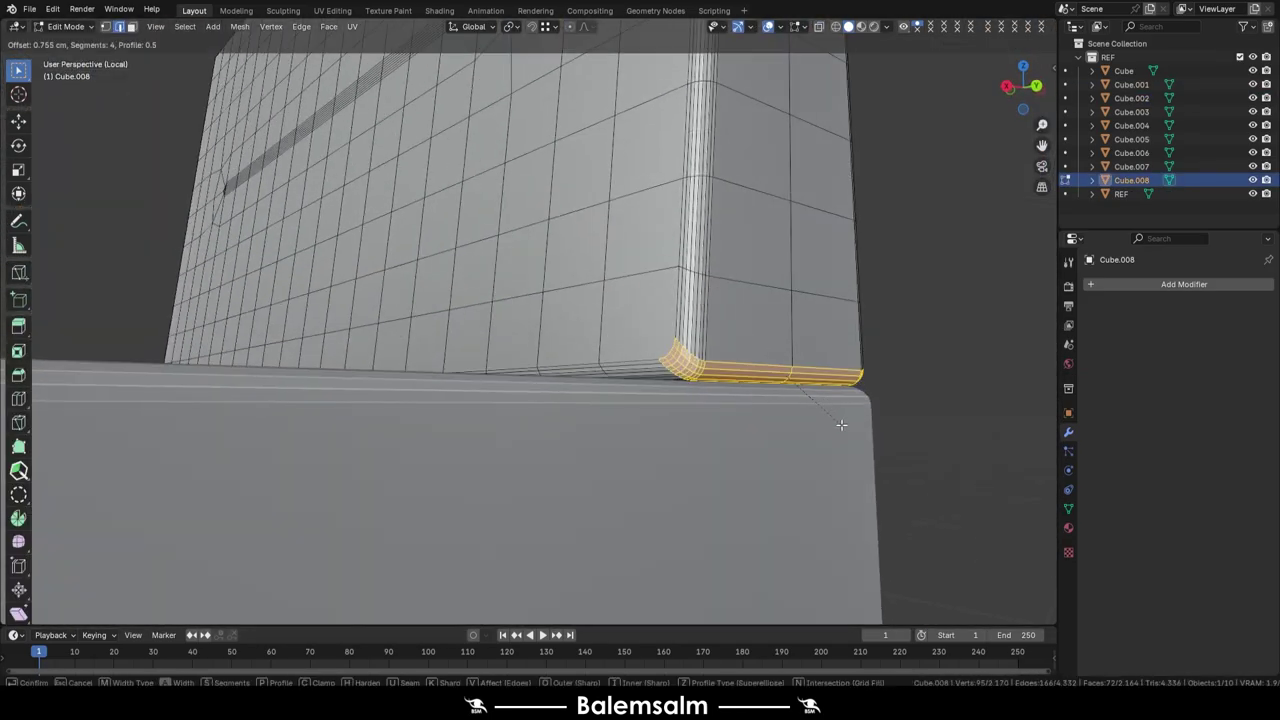
middle_drag(841, 425, 626, 370)
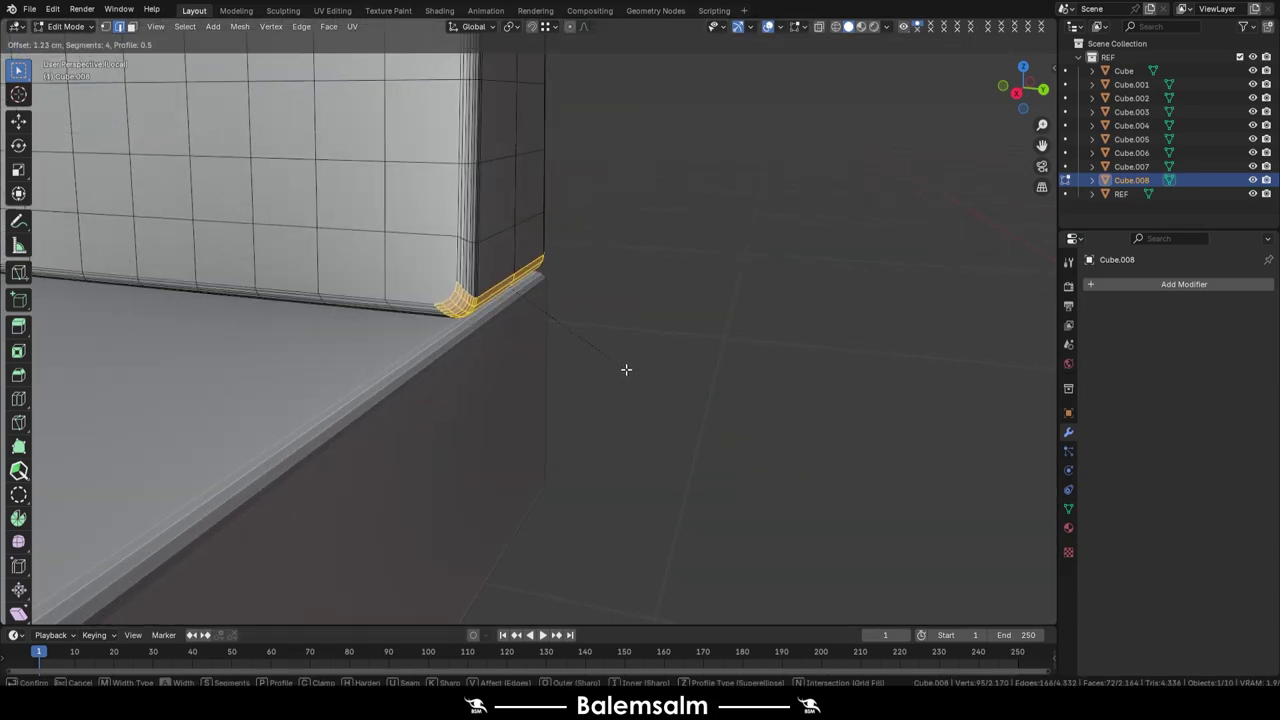
click(626, 370)
scroll(626, 370, down, 5)
scroll(908, 449, up, 5)
scroll(908, 449, down, 5)
key(alt+q)
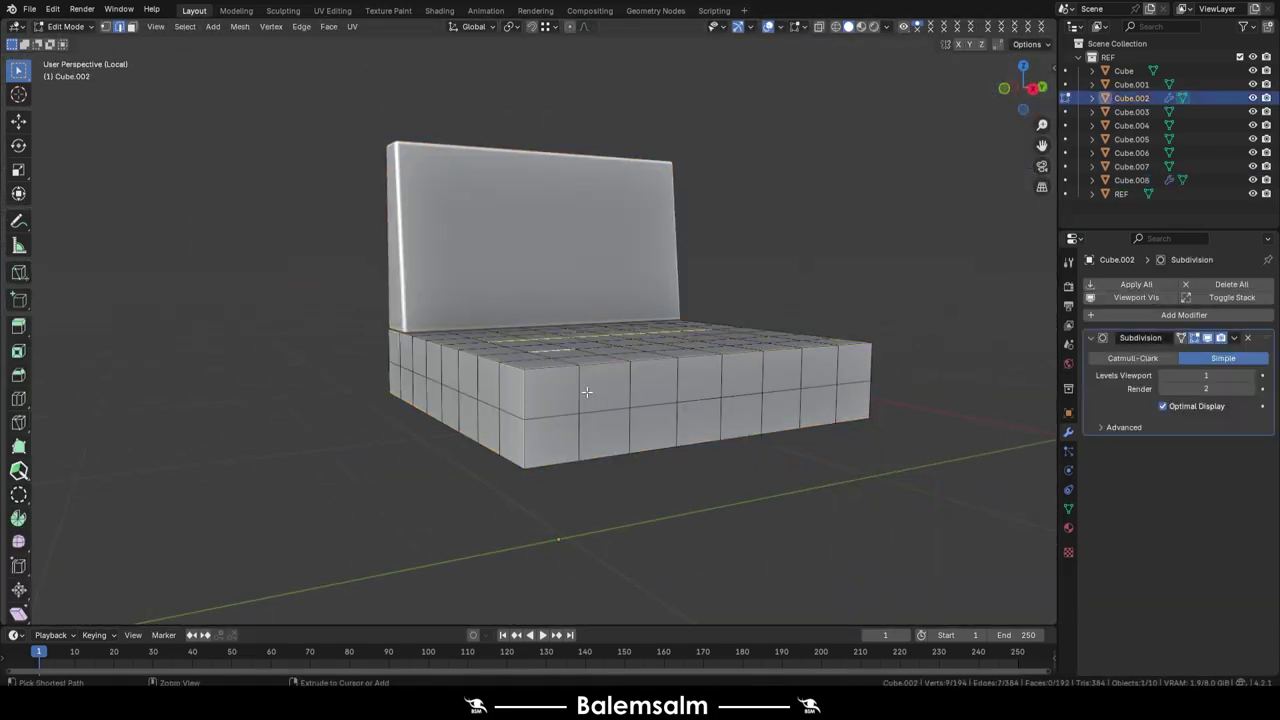
key(alt+q)
scroll(694, 332, up, 5)
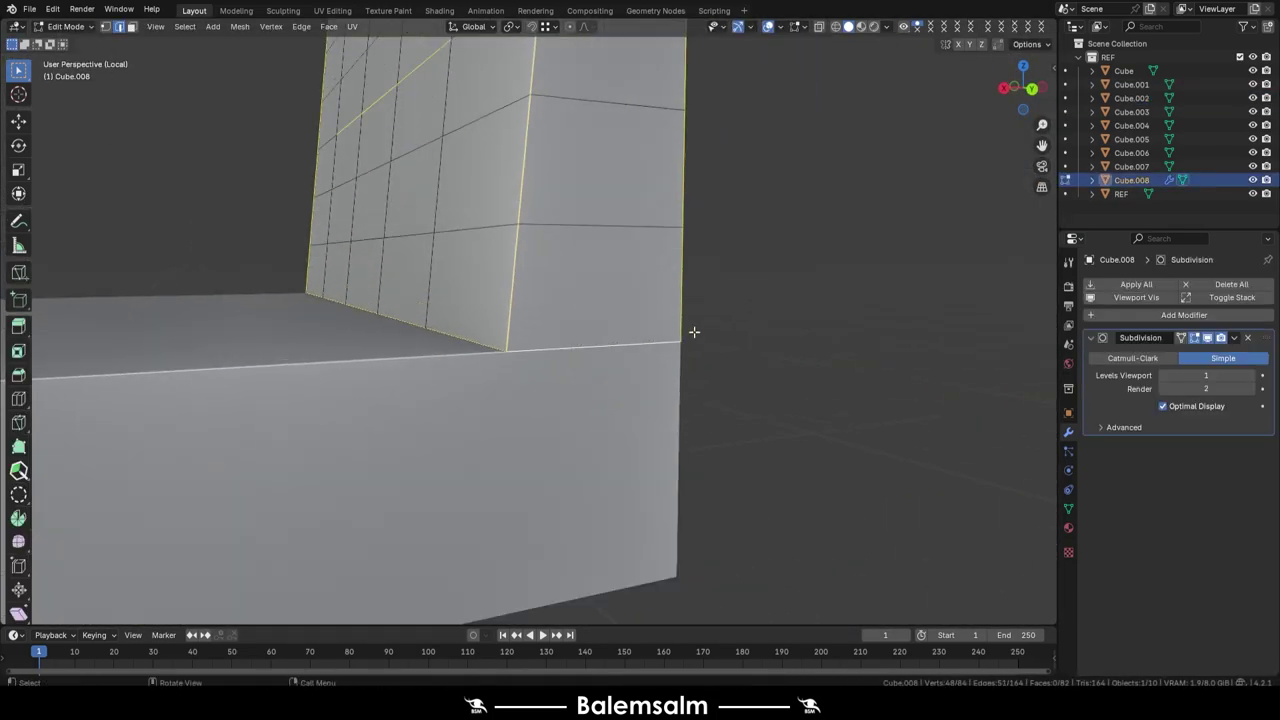
click(730, 353)
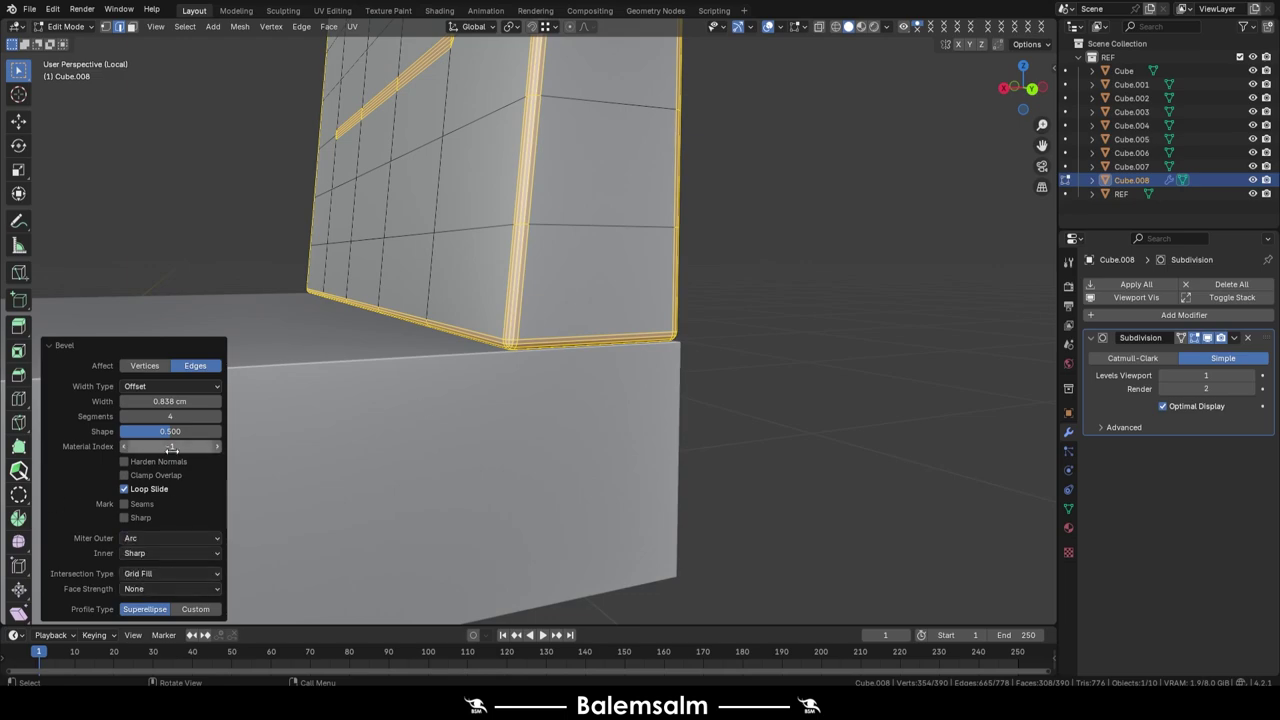
scroll(600, 331, down, 5)
scroll(600, 331, down, 3)
scroll(440, 197, up, 4)
- Add a vertical loop cut to the back cushion and four loop cuts across the seat
key(ctrl+r)
click(440, 197)
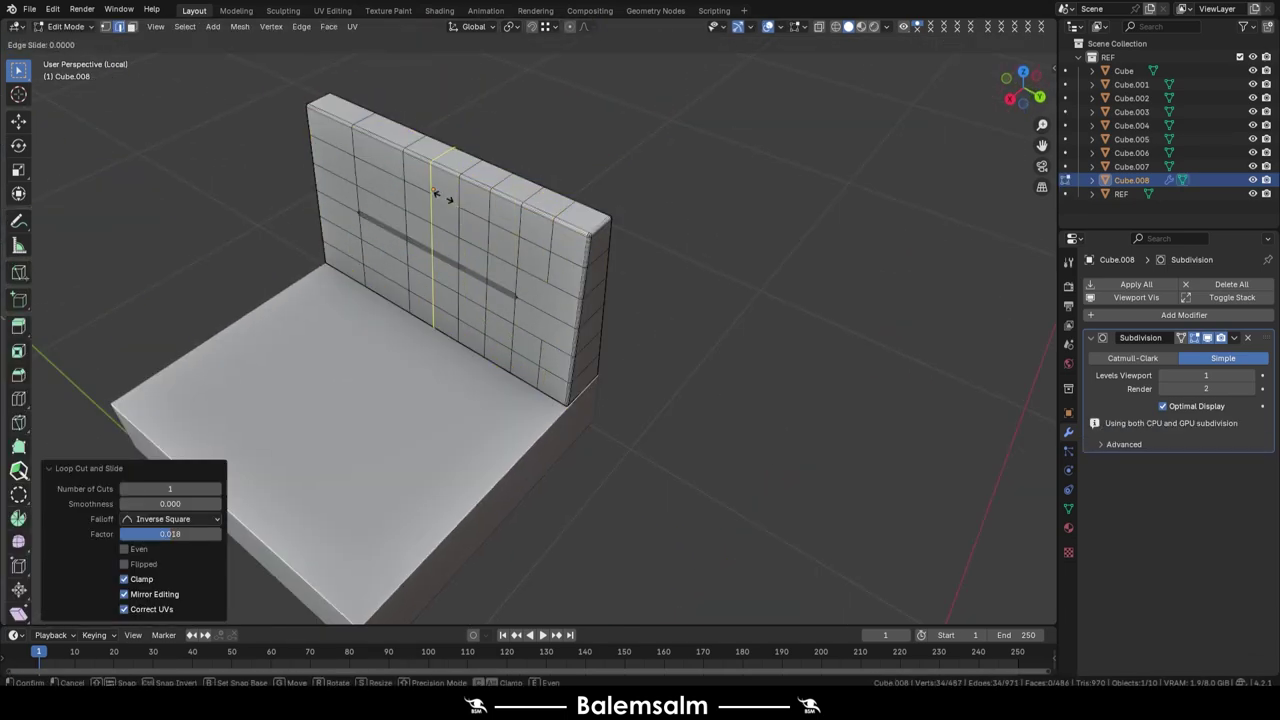
key(1)
middle_drag(390, 263, 465, 320)
key(alt+q)
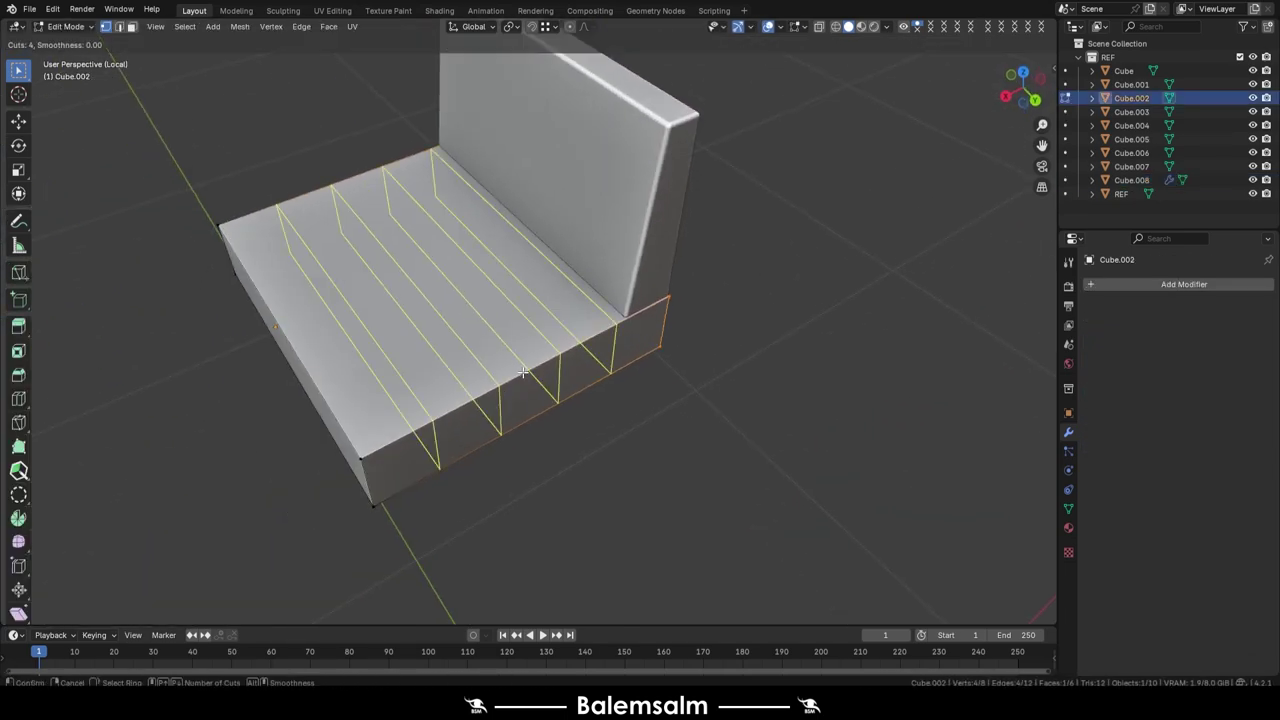
key(a)
click(465, 457)
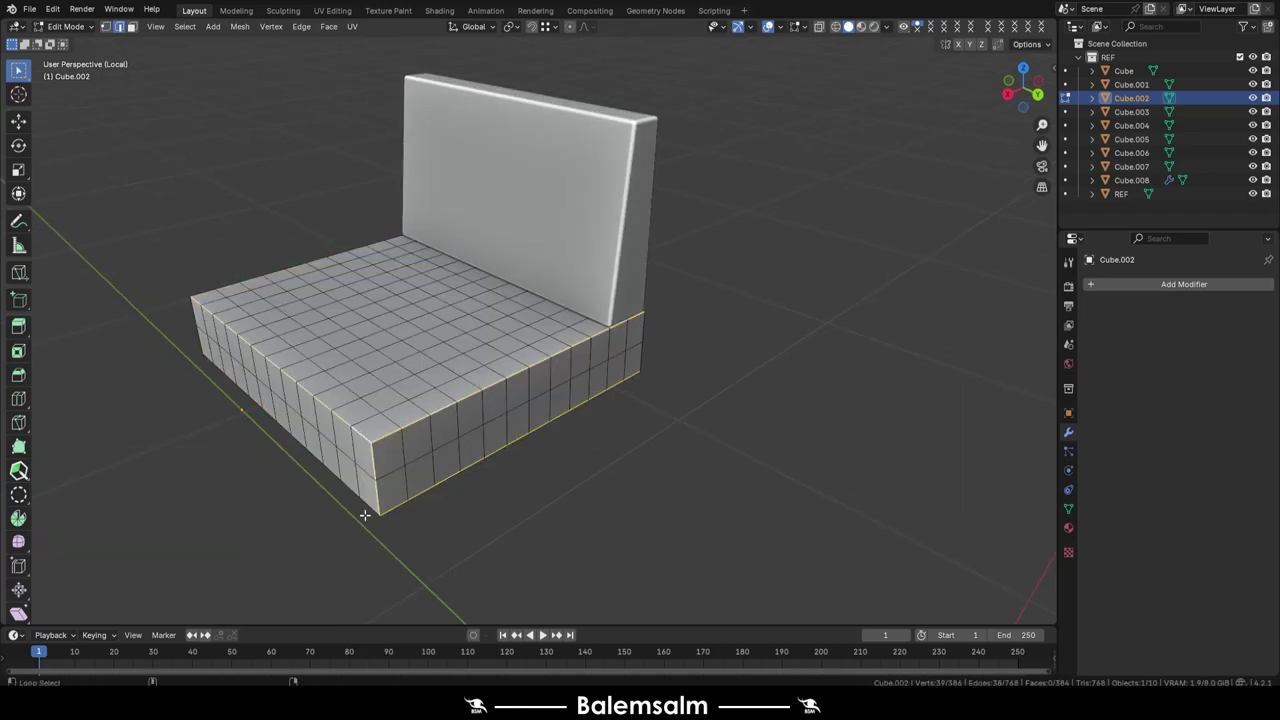
mouse_move(365, 515)
middle_down()
mouse_move(600, 400)
mouse_move(605, 333)
middle_up()
key(alt+z)
key(alt+z)
scroll(605, 333, up, 3)
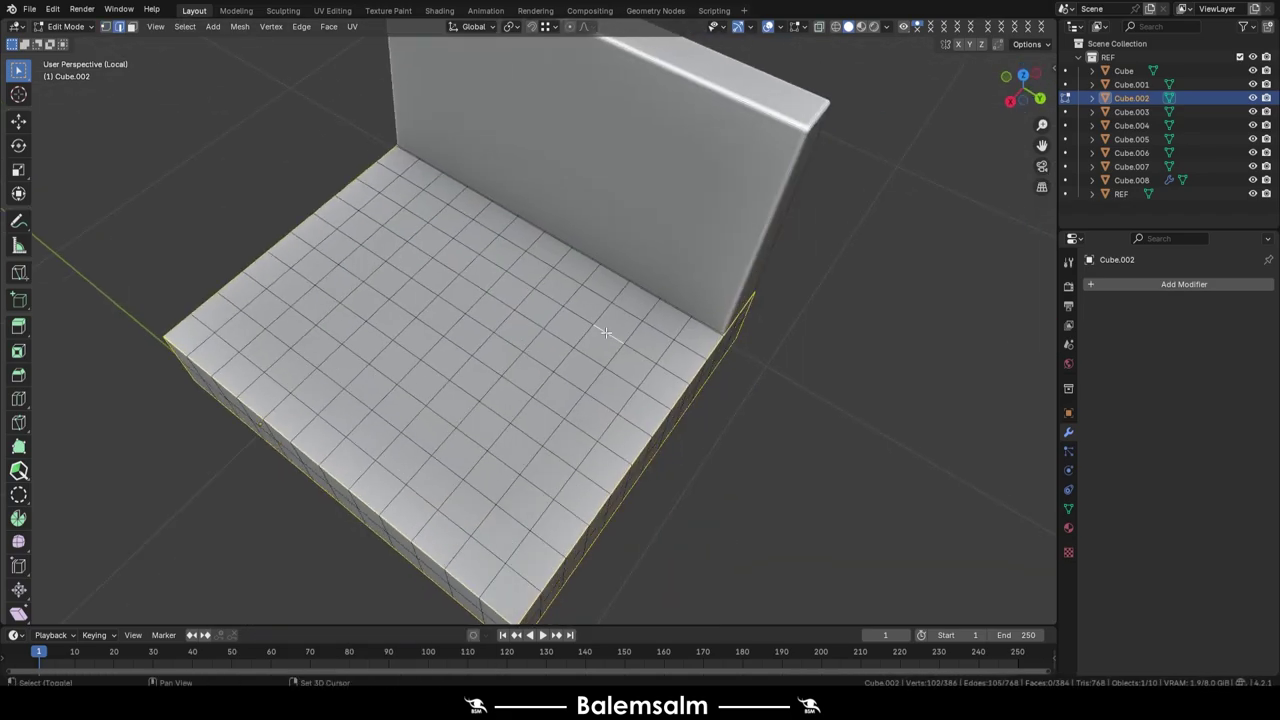
middle_drag(291, 340, 794, 420)
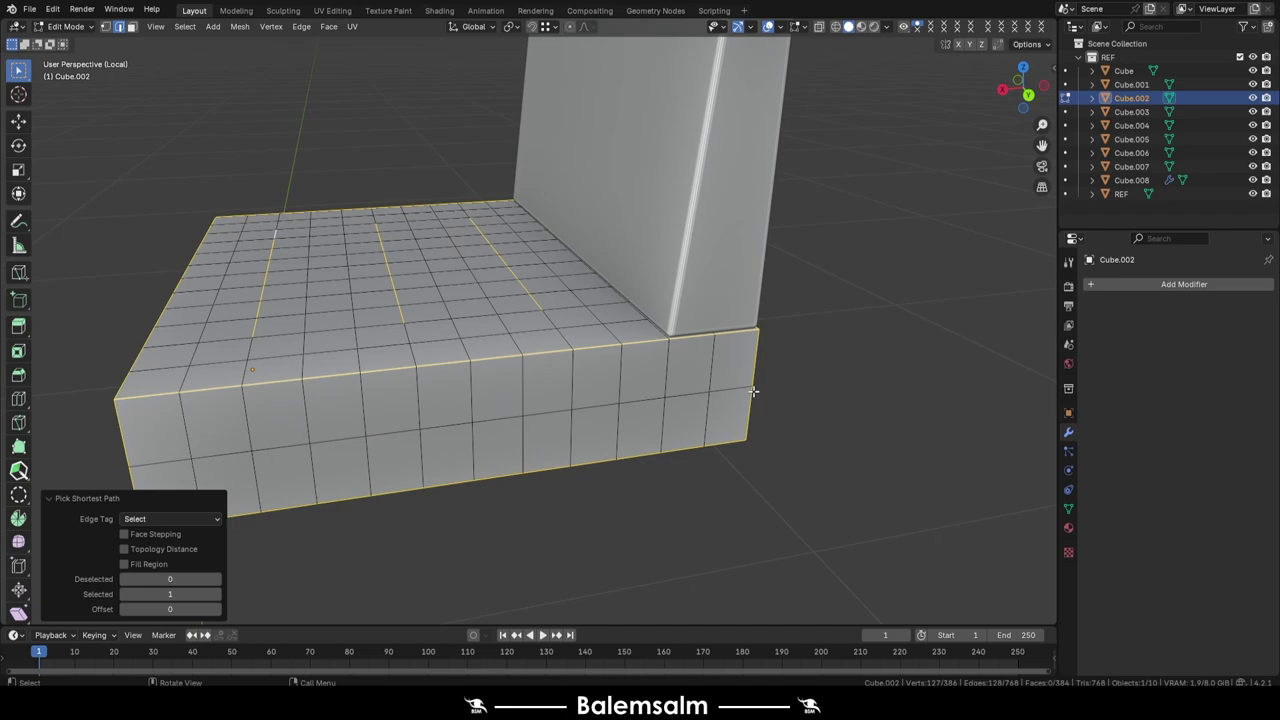
key(Tab)
- Add a Simple Subdivision modifier to the seat, then edit the back cushion's mesh
click(1184, 284)
click(1000, 462)
click(1222, 358)
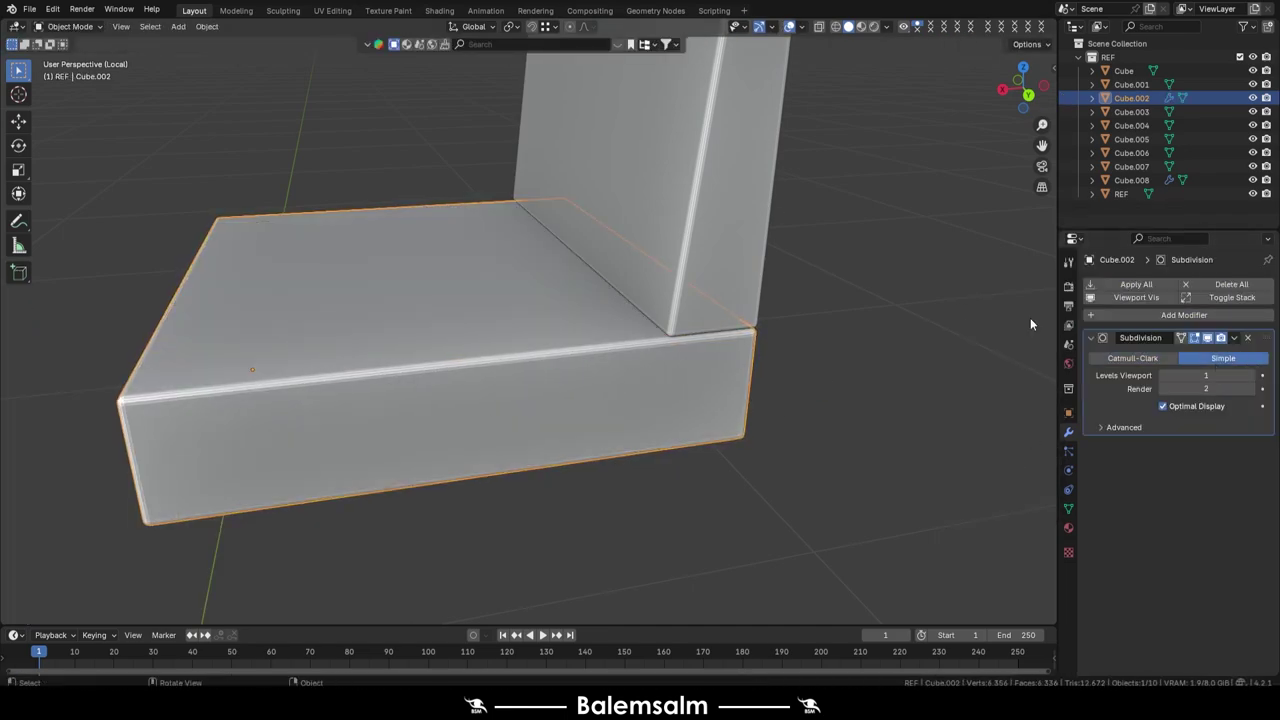
middle_drag(1030, 317, 686, 267)
click(686, 267)
key(Tab)
scroll(556, 260, up, 3)
- Select all back cushion faces with the same area as a rim face
click(556, 260)
key(shift+g)
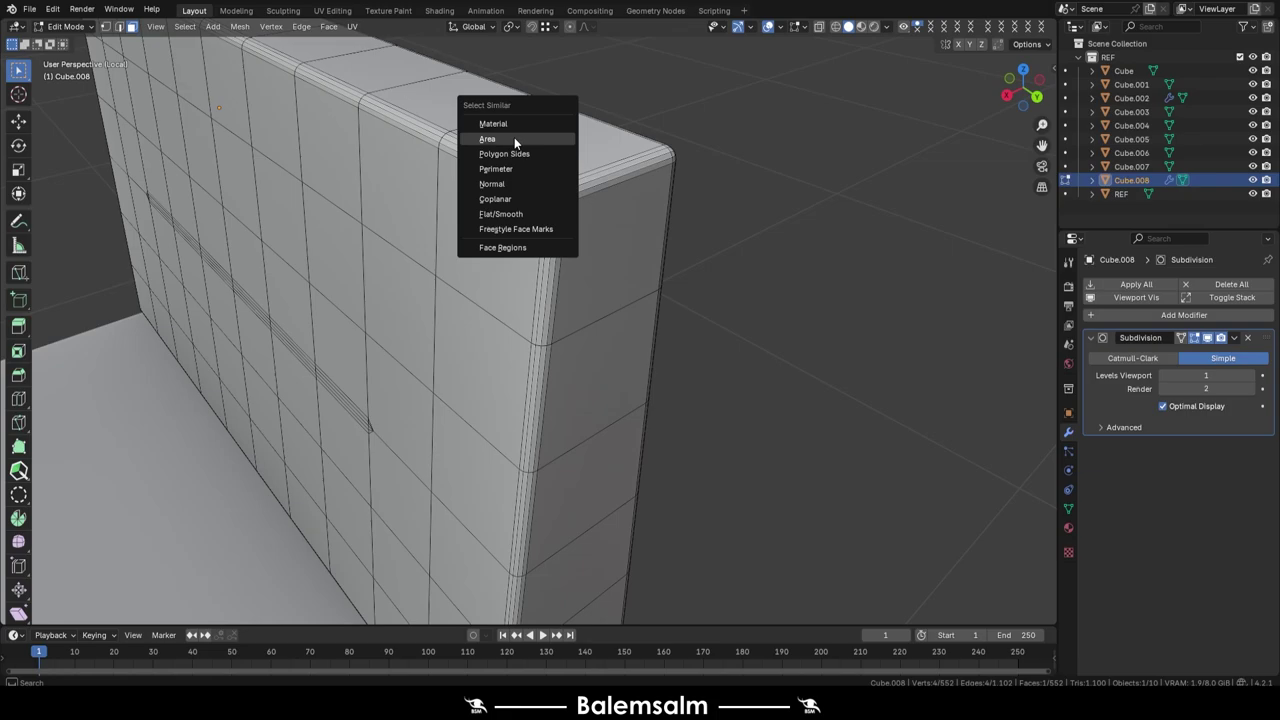
click(514, 139)
scroll(576, 147, up, 5)
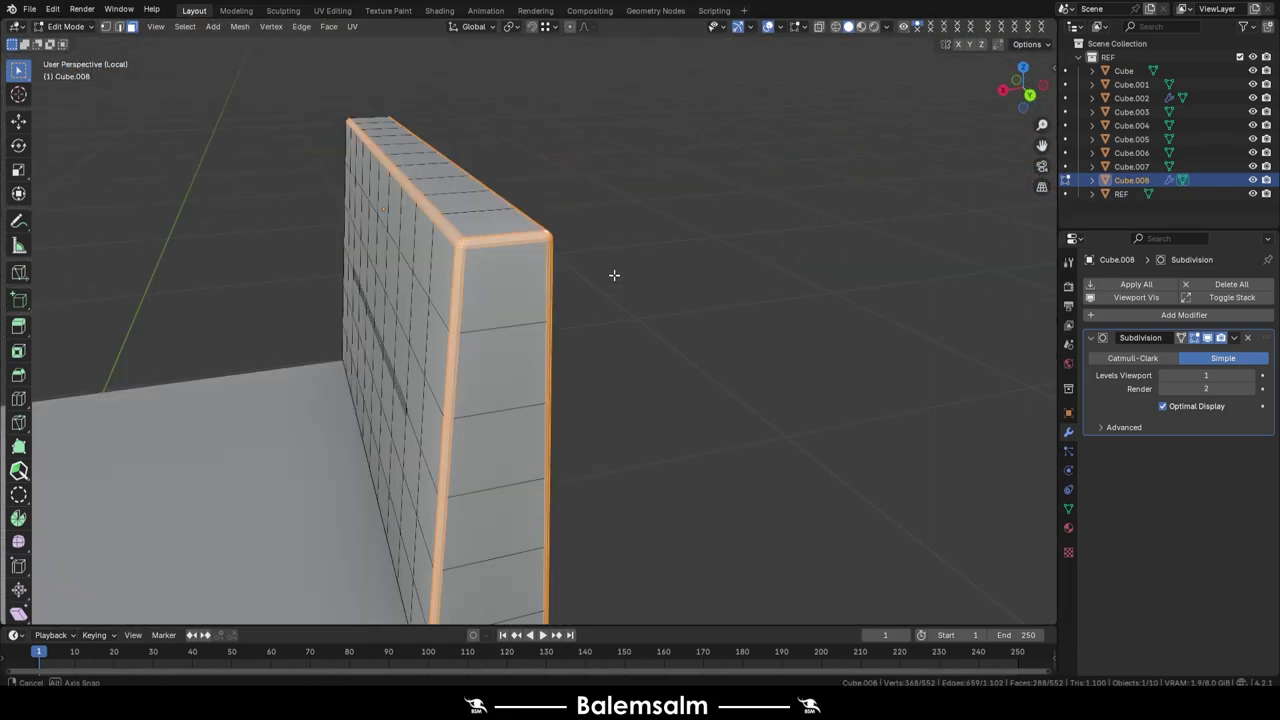
scroll(614, 274, up, 3)
scroll(467, 400, up, 3)
middle_drag(467, 400, 760, 264)
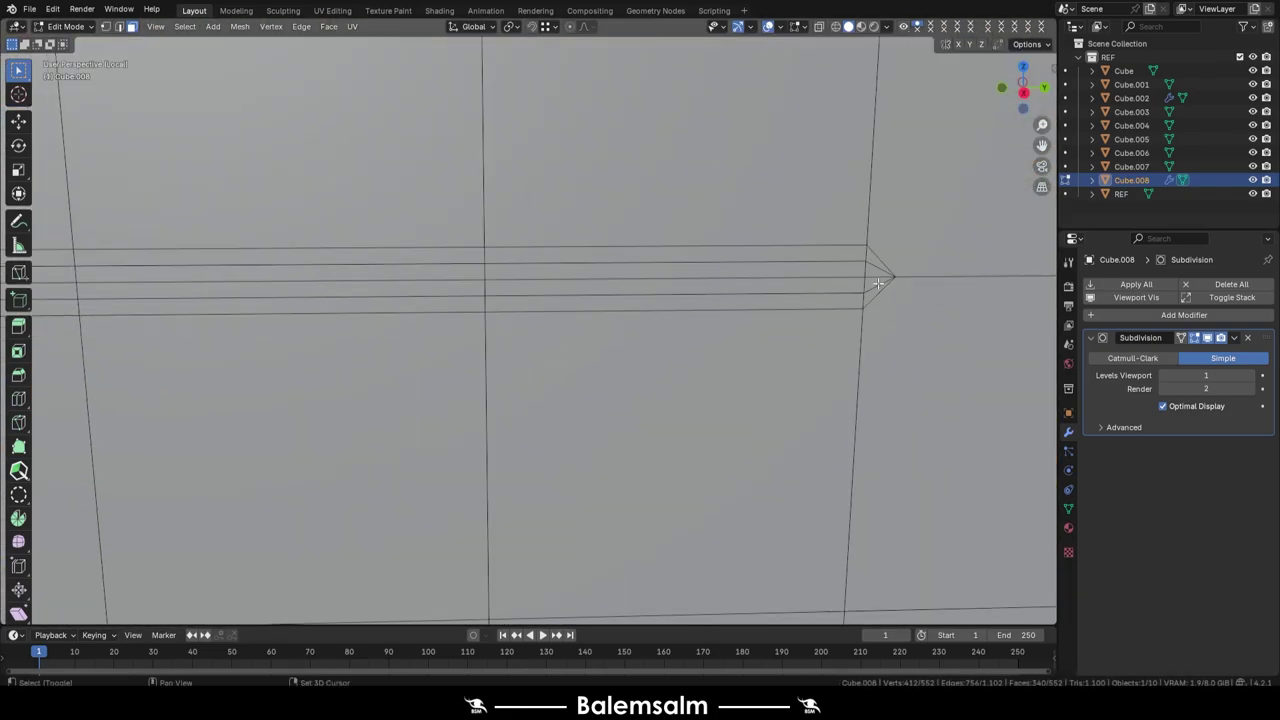
- Box-select the middle row of backrest panel edges and open the mesh data properties
drag(786, 252, 211, 276)
scroll(211, 276, down, 5)
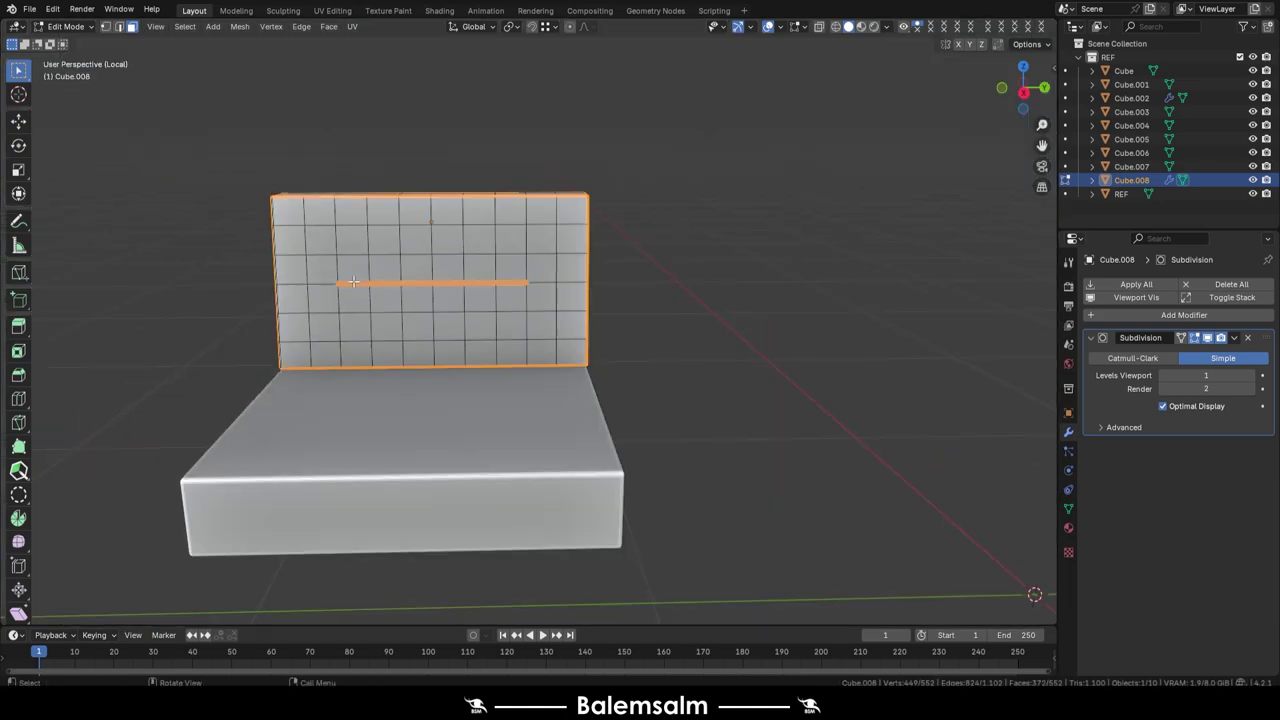
middle_drag(400, 350, 600, 330)
click(1067, 508)
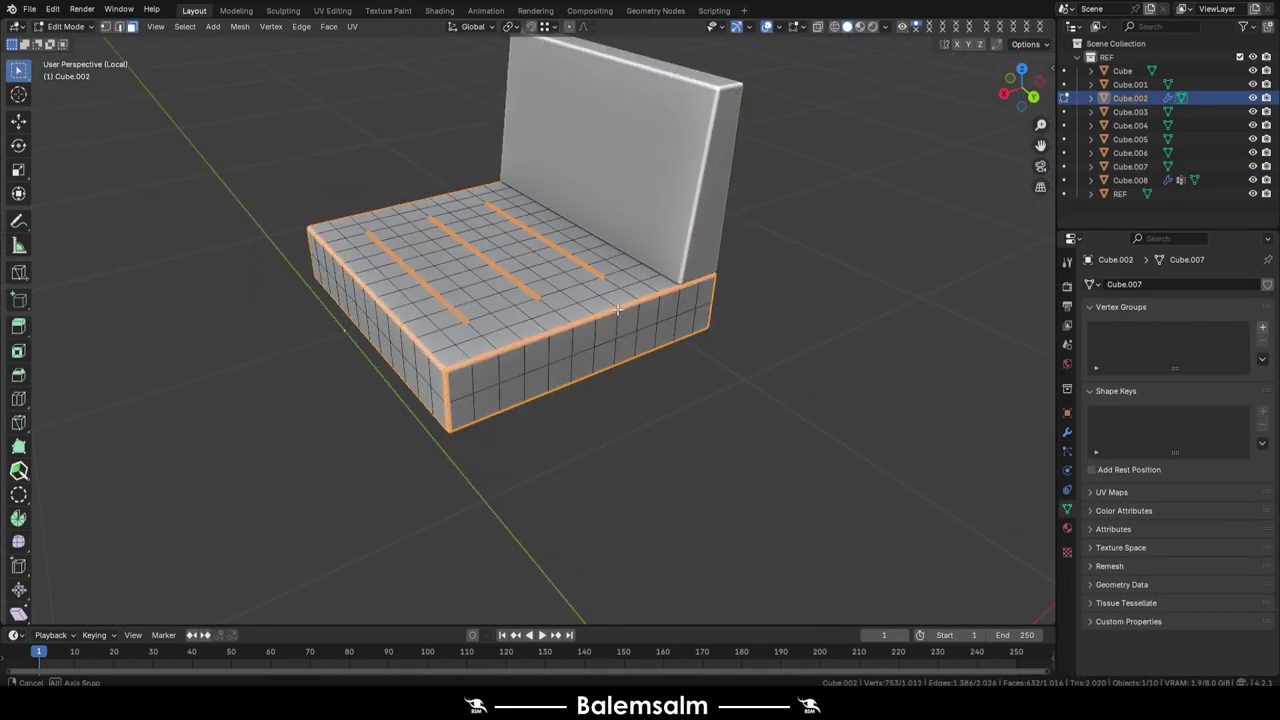
middle_drag(617, 310, 615, 269)
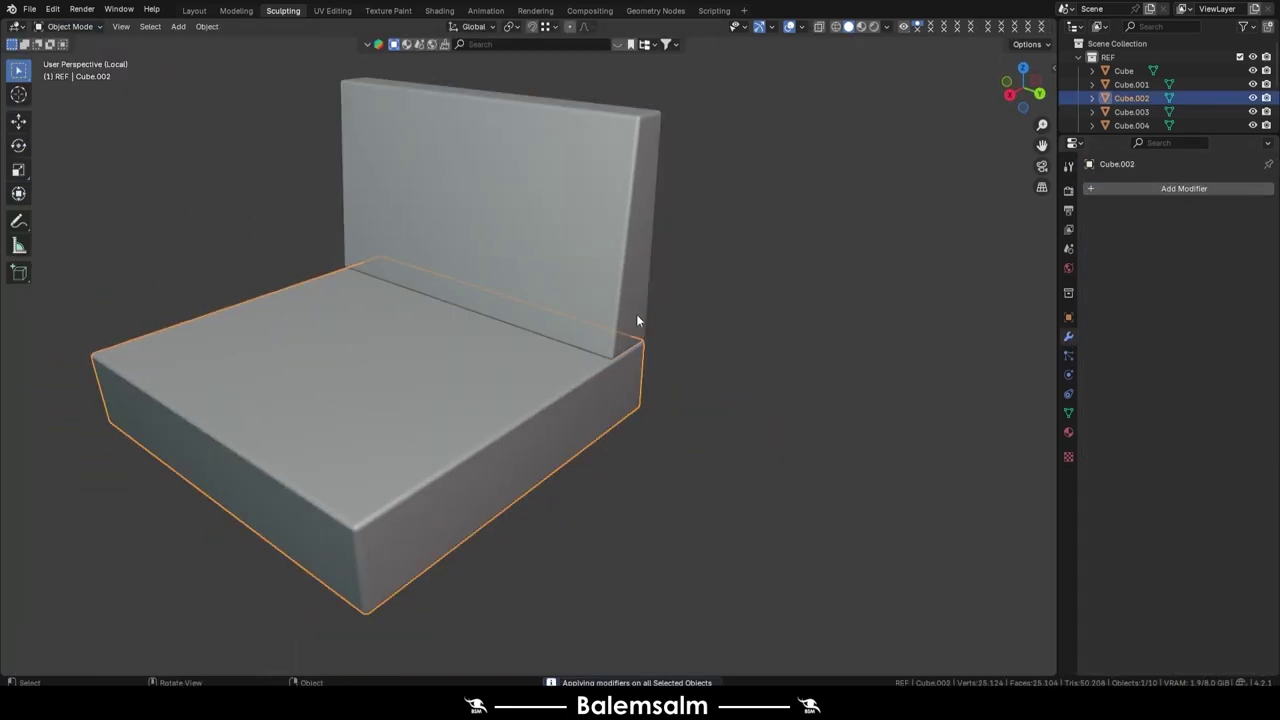
- Sculpt the seat cushion with the cloth brush, enabling collision and box masking
click(78, 74)
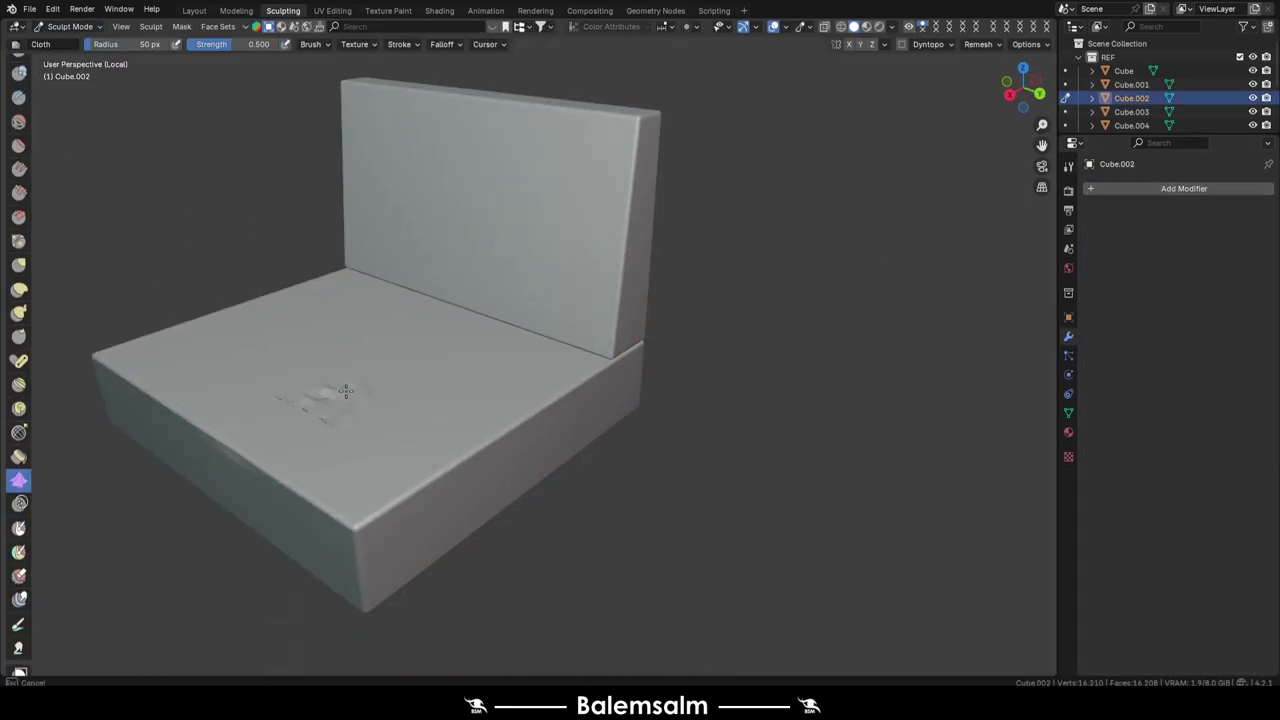
click(399, 44)
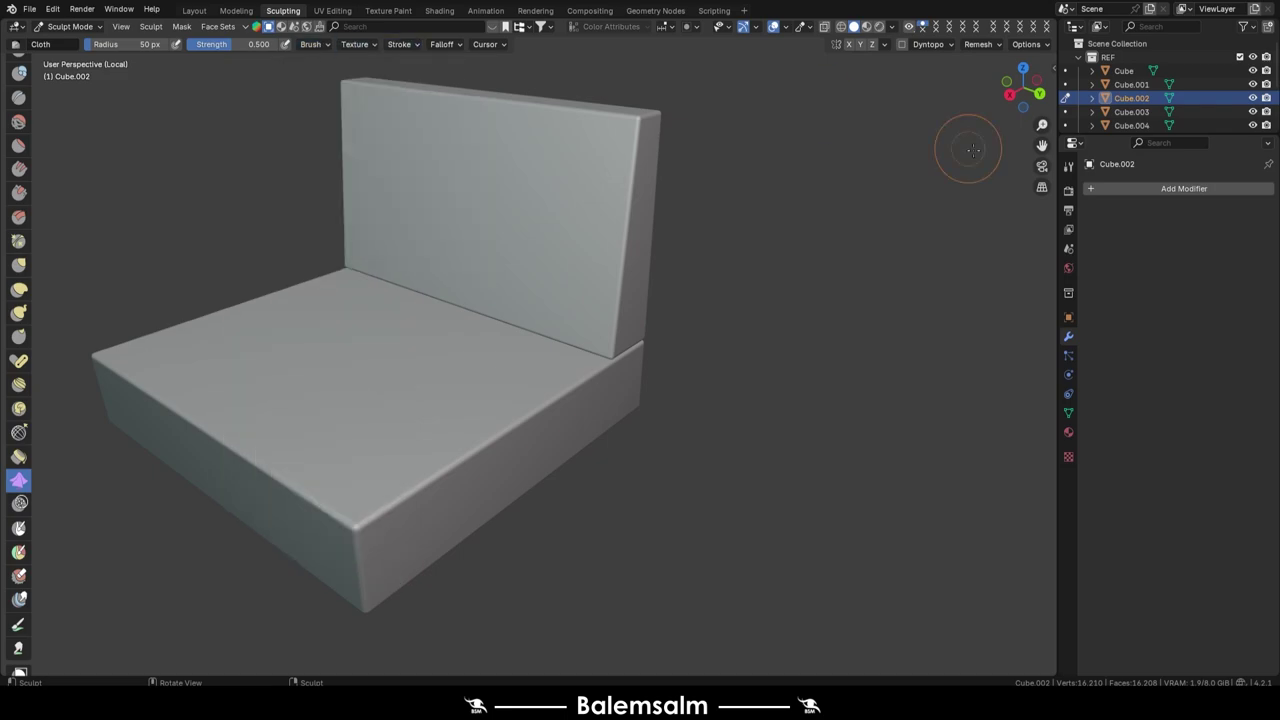
click(1049, 102)
click(972, 389)
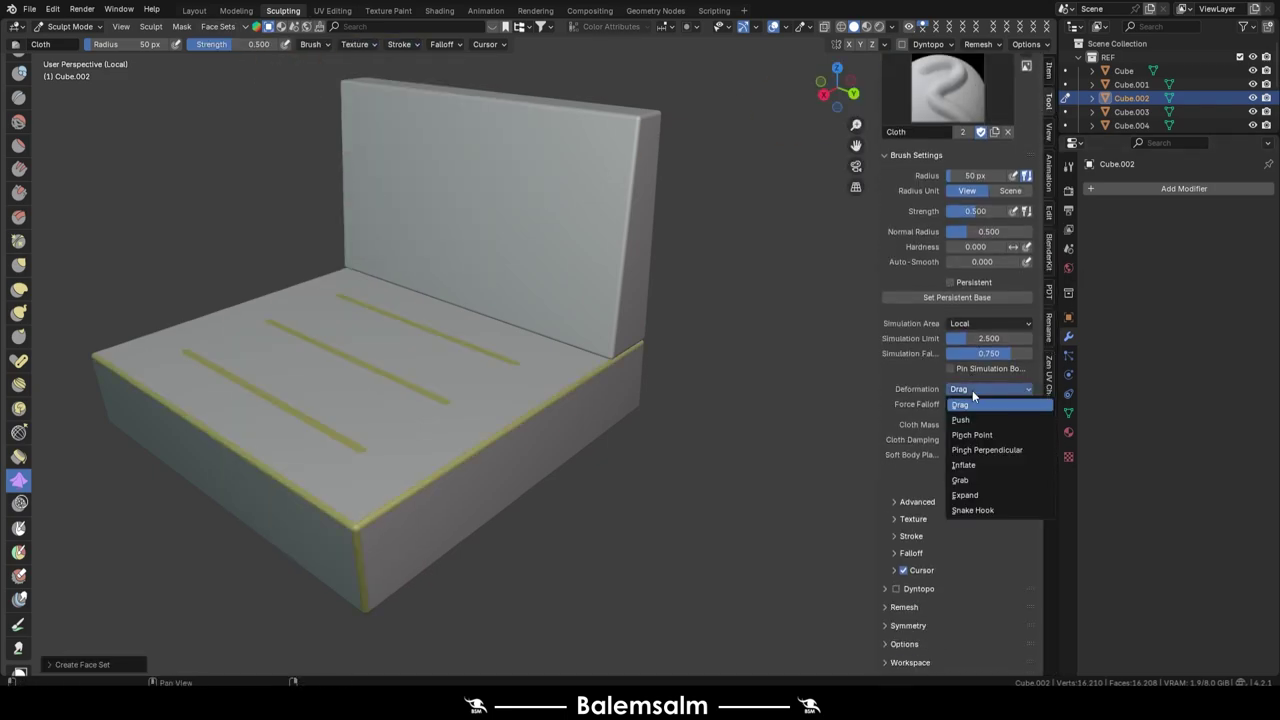
click(949, 476)
scroll(935, 465, down, 2)
click(923, 446)
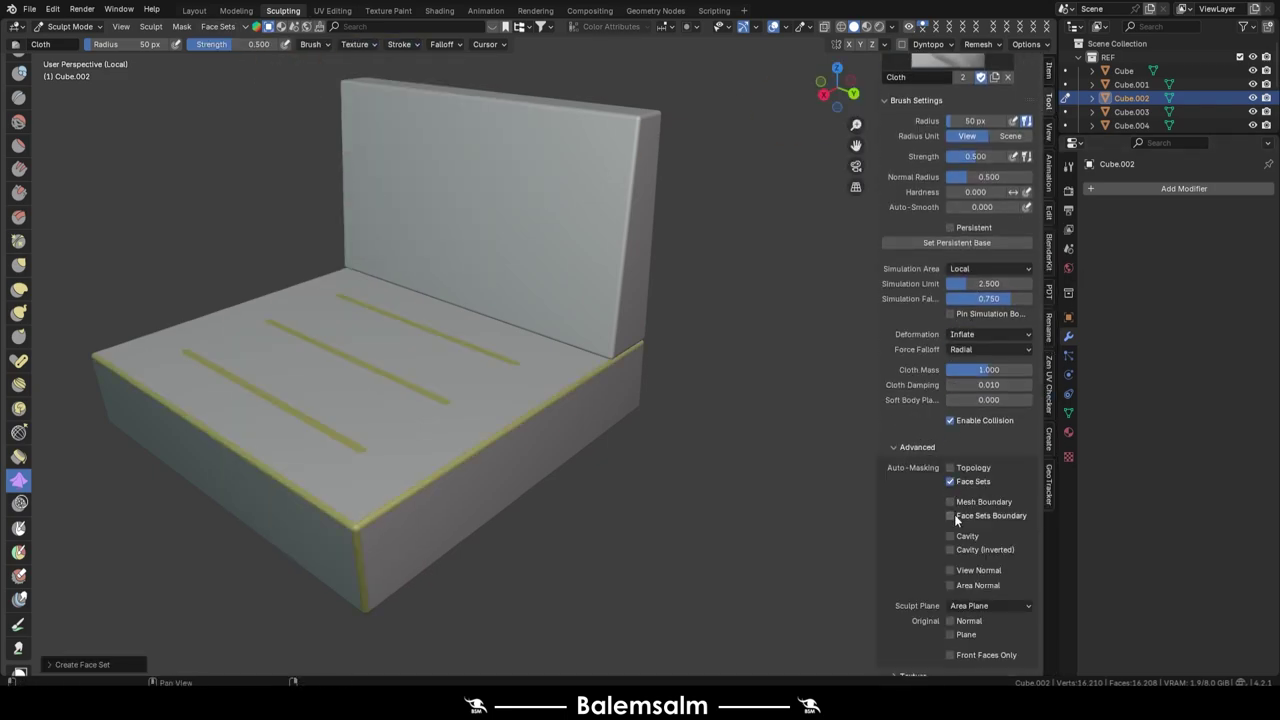
scroll(26, 552, down, 2)
click(20, 565)
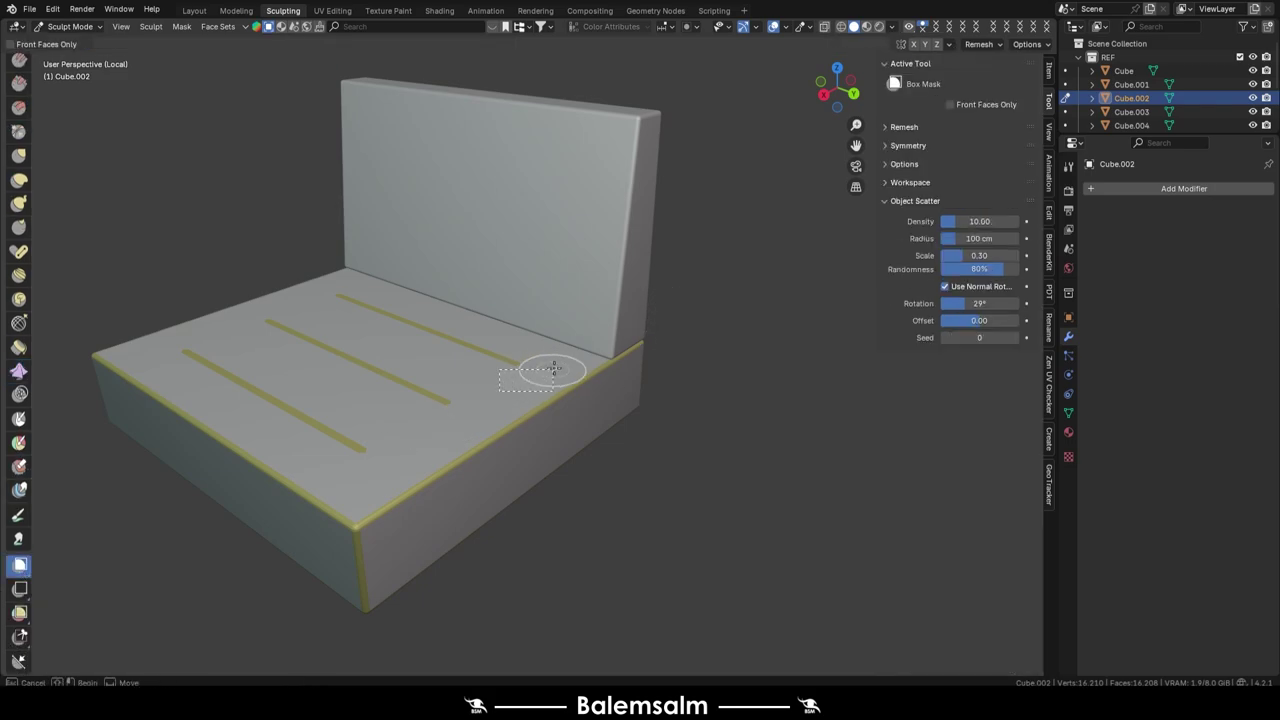
- Inflate the seat cushion using the Inflate cloth filter
click(988, 104)
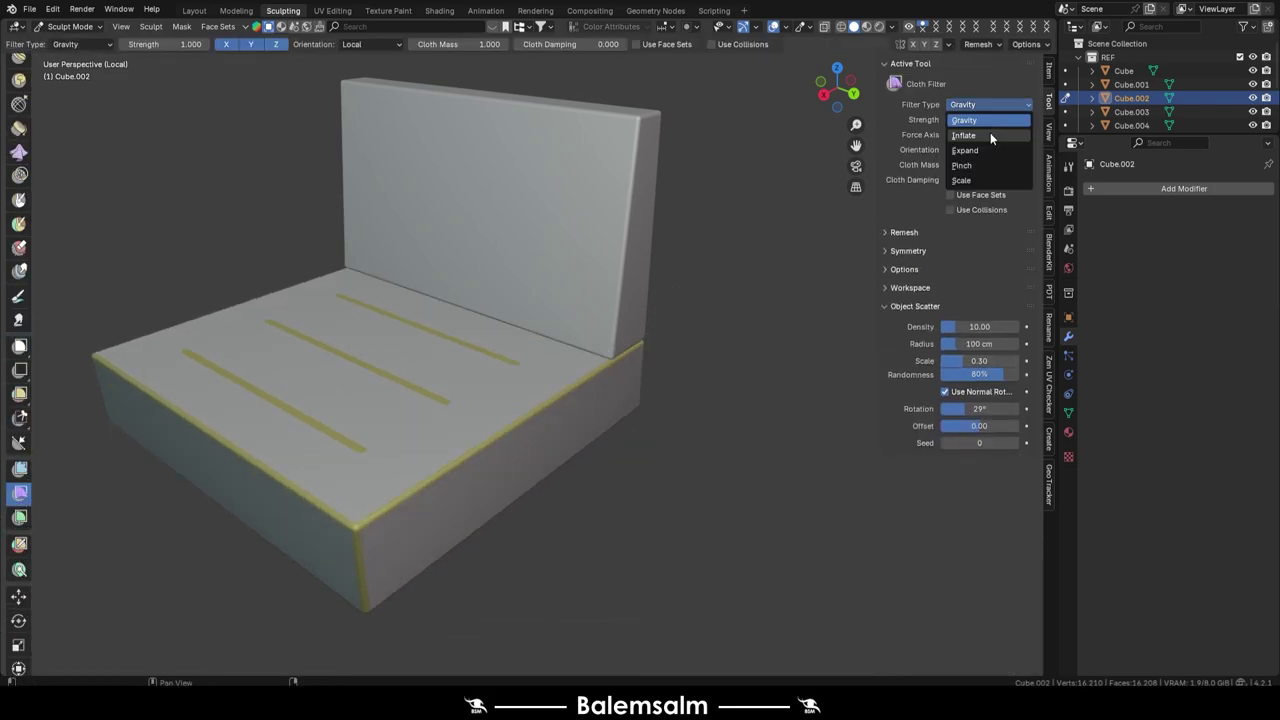
click(975, 134)
drag(480, 395, 523, 371)
scroll(858, 263, up, 2)
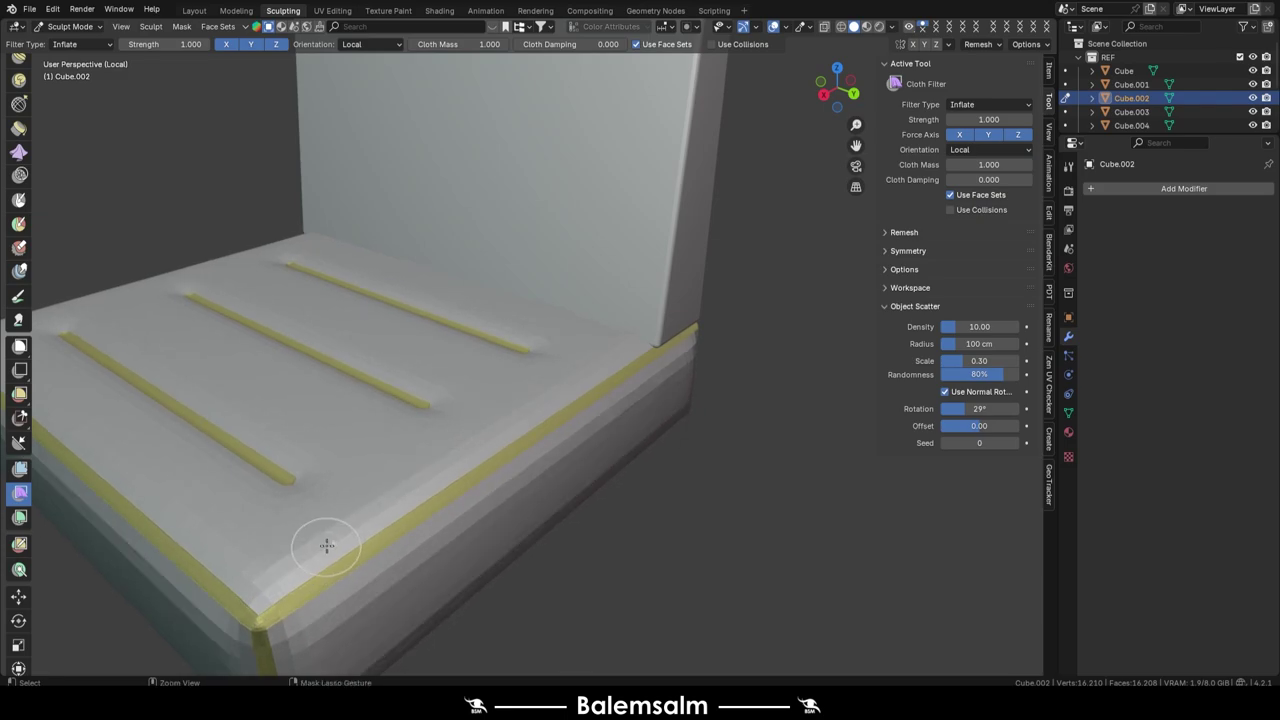
mouse_move(326, 545)
ctrl+middle_down()
mouse_move(457, 366)
mouse_move(300, 300)
ctrl+middle_up()
scroll(210, 265, up, 4)
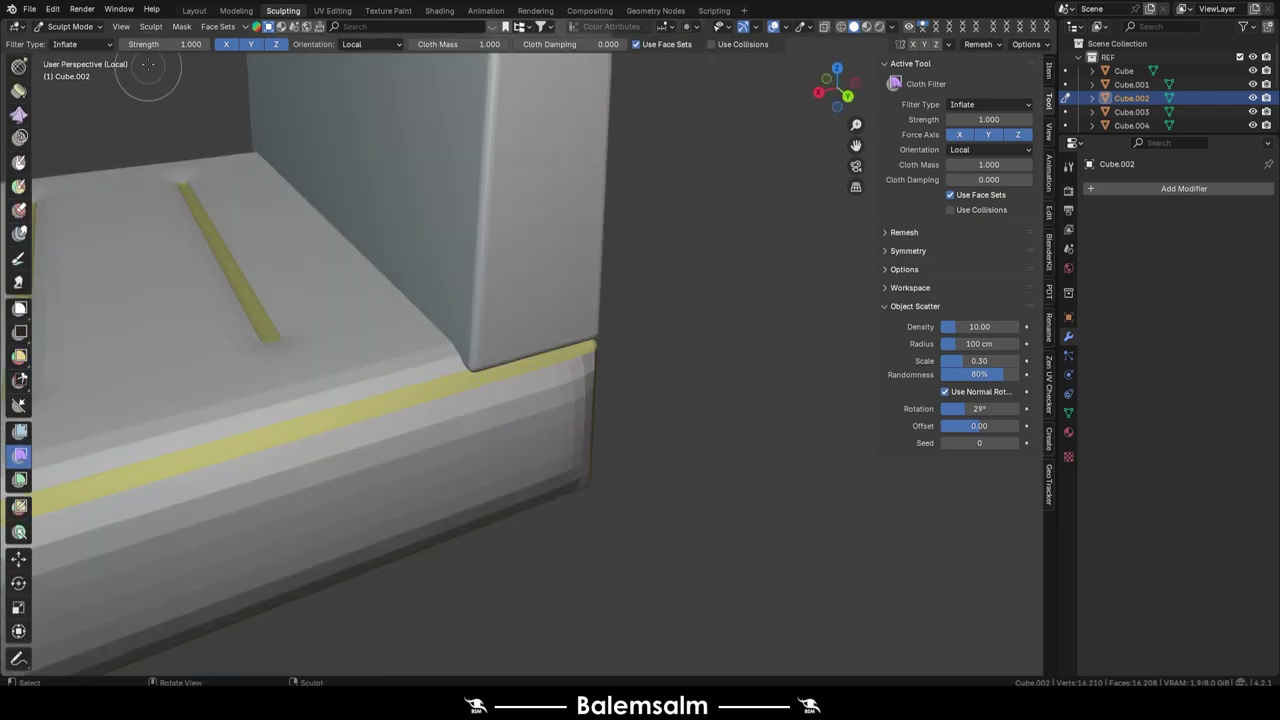
- Switch to the backrest and create a face set from its selection
key(alt+q)
click(263, 120)
middle_drag(263, 120, 520, 261)
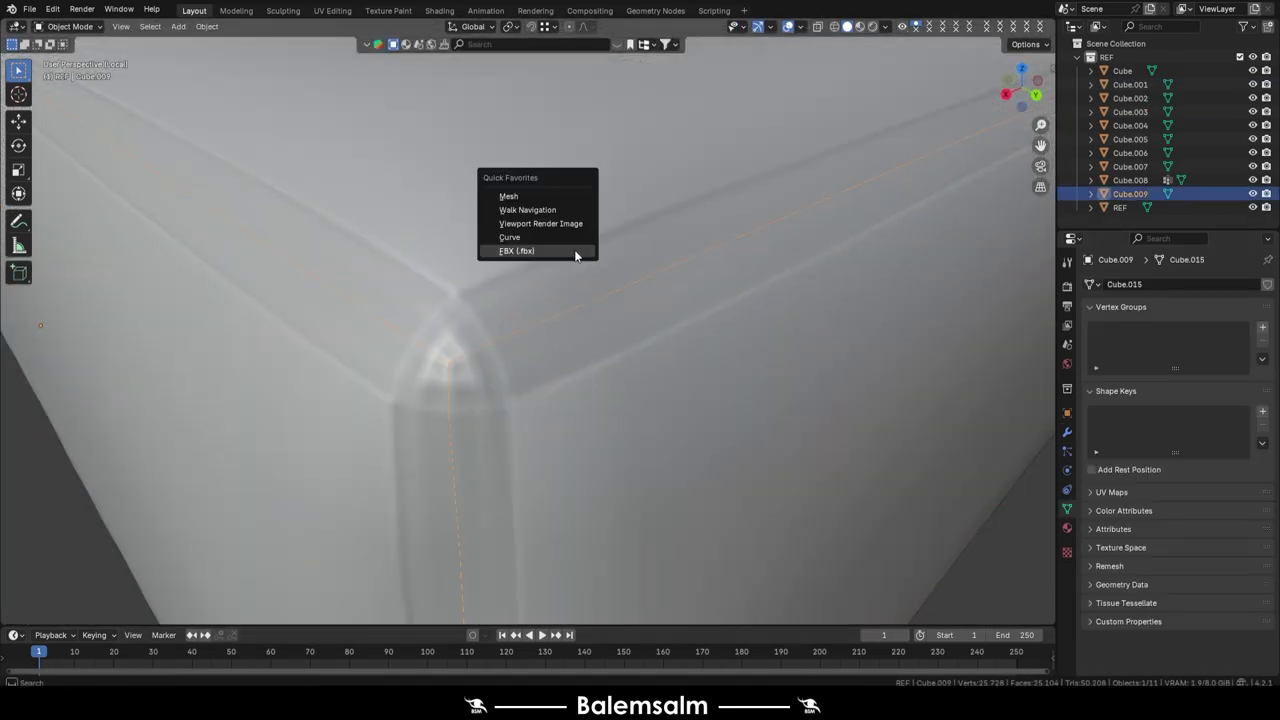
- Convert the edge outline to a curve with a 0.2 cm round bevel and smooth-shade it
click(510, 237)
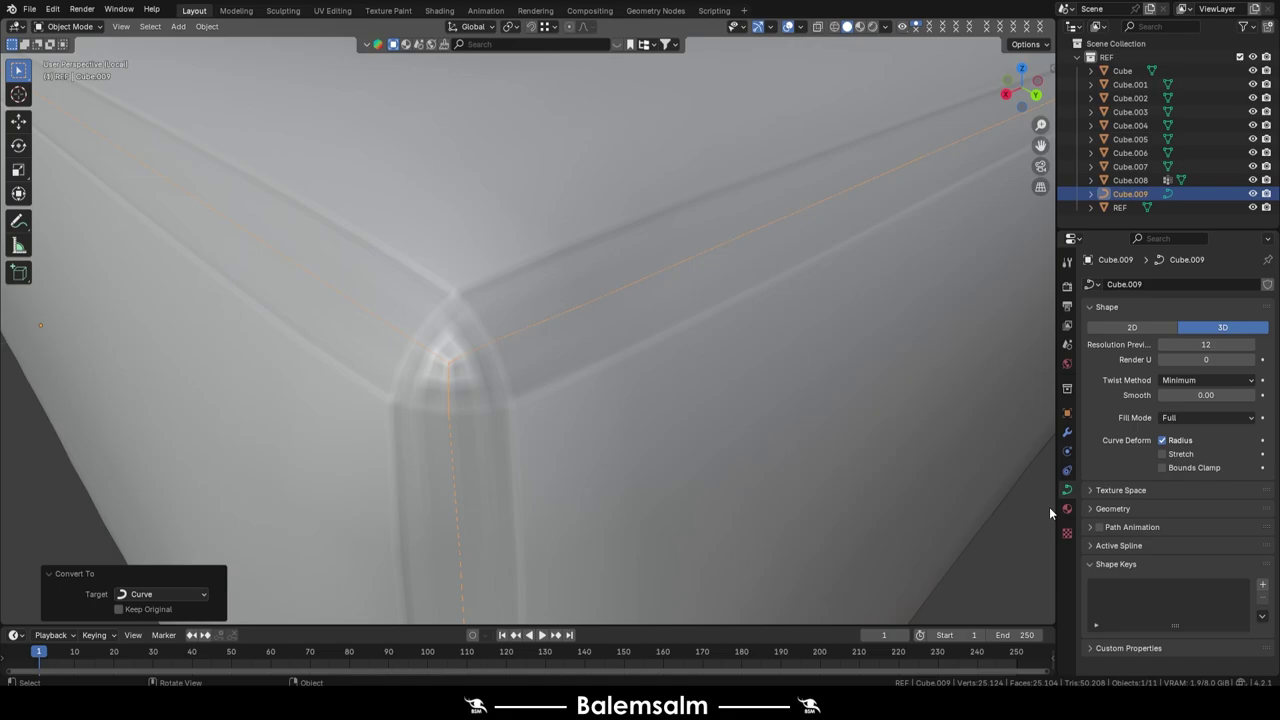
drag(1258, 648, 1272, 648)
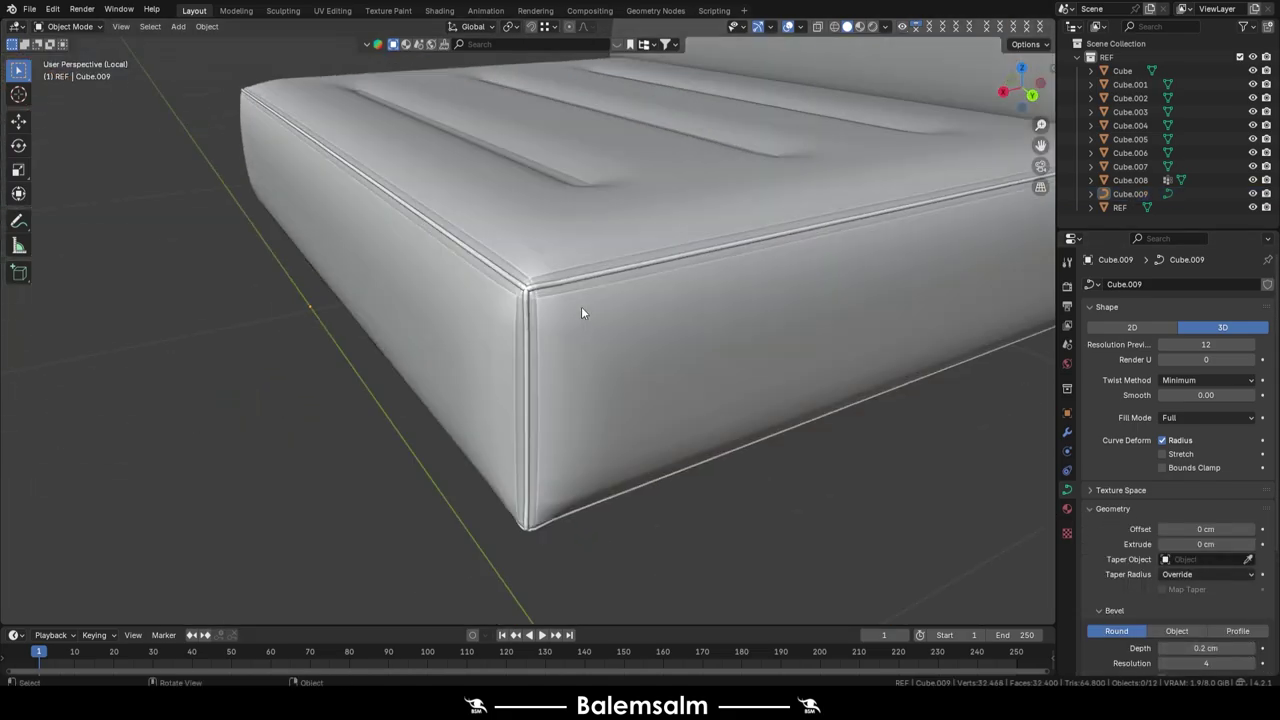
right_click(443, 222)
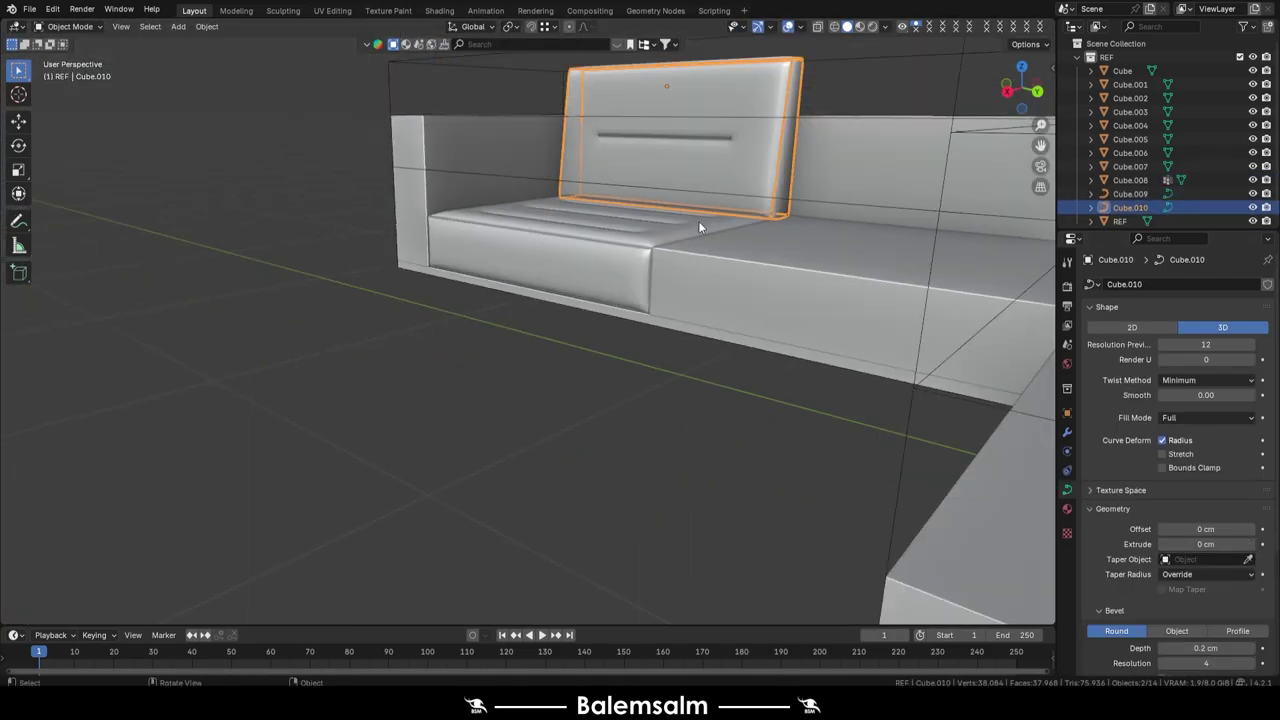
right_click(700, 58)
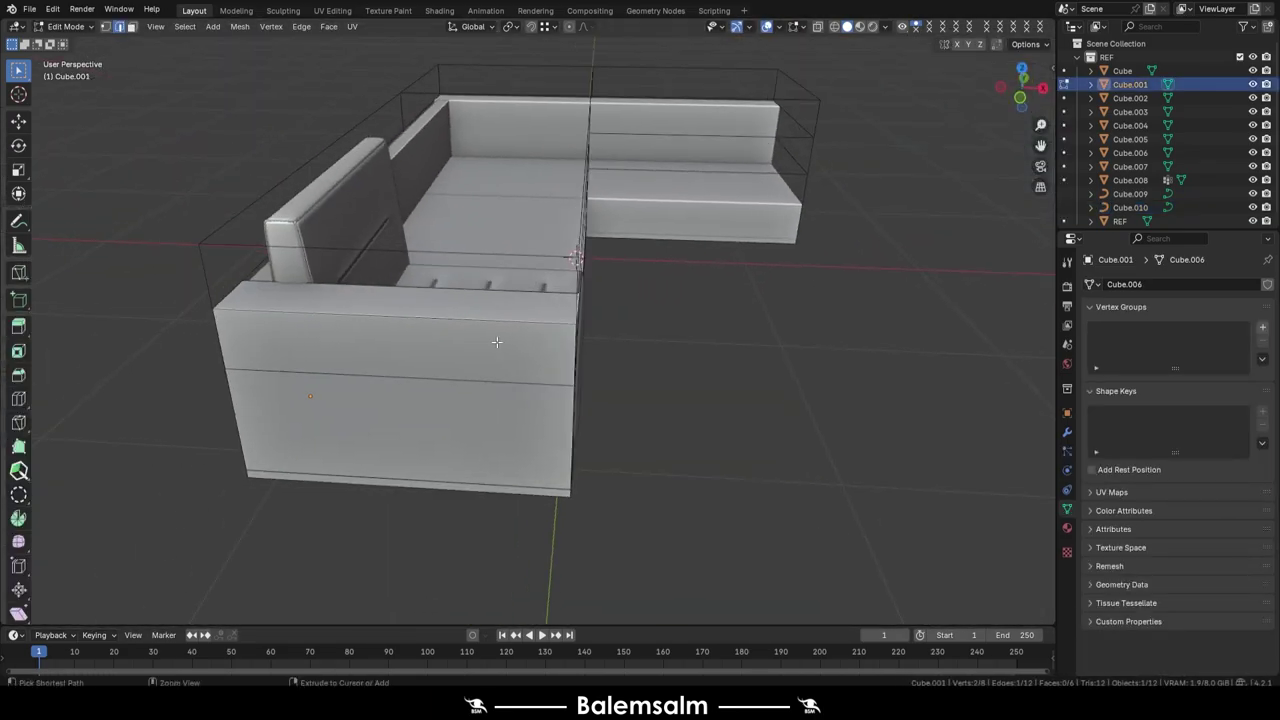
- Add a vertical loop cut to the armrest and slide it into position
key(ctrl+r)
click(400, 330)
key(g)
key(g)
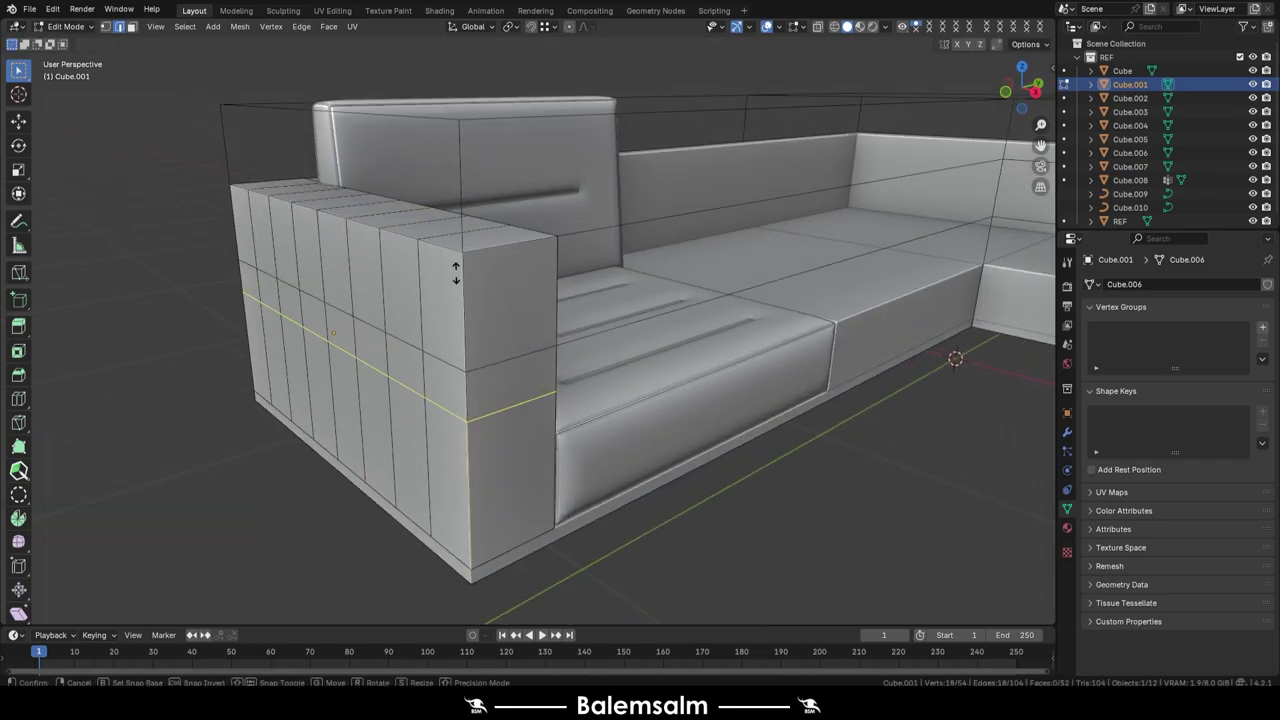
click(446, 168)
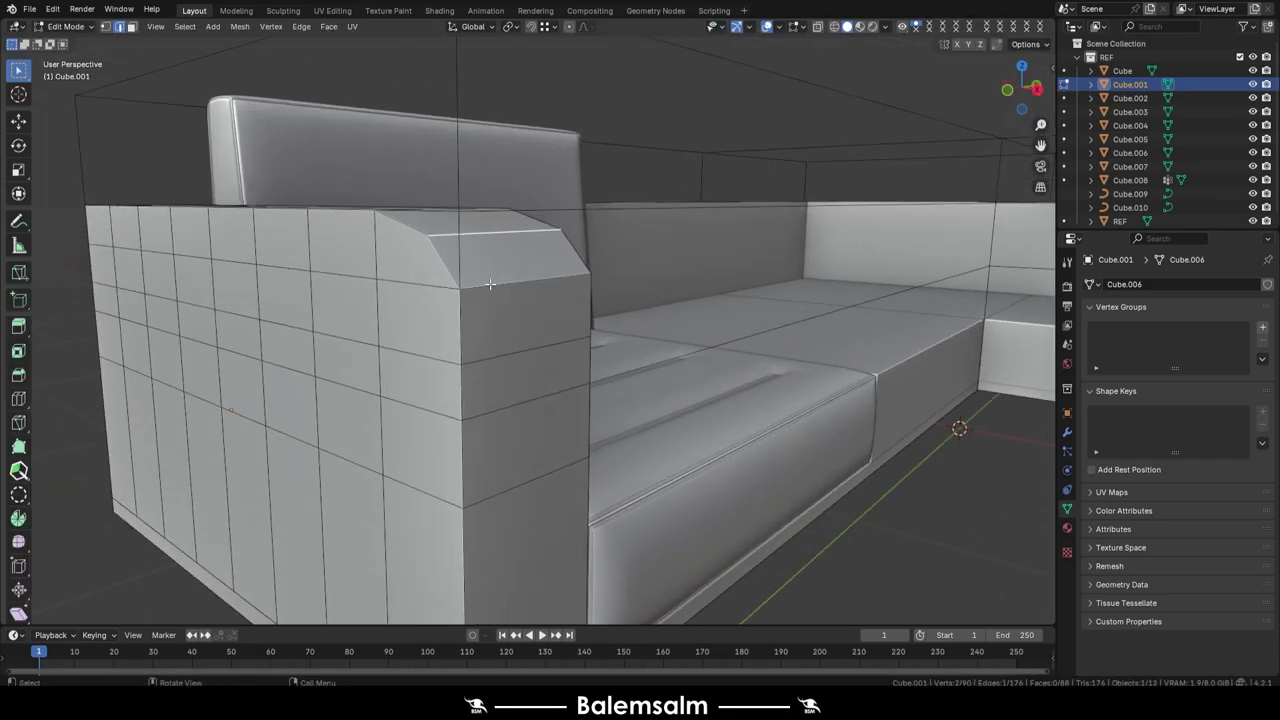
drag(490, 284, 494, 257)
- Isolate the armrest block in local view with see-through display turned off
key(KP_1)
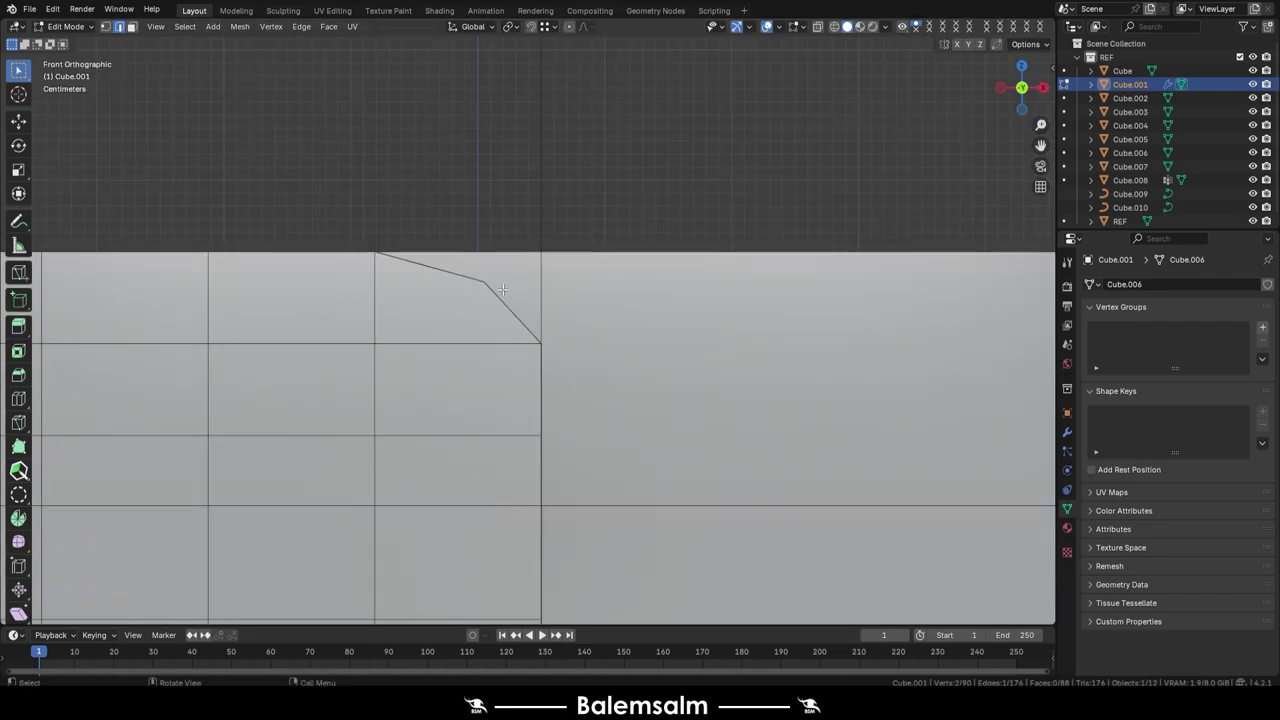
scroll(490, 285, down, 8)
middle_drag(474, 251, 492, 250)
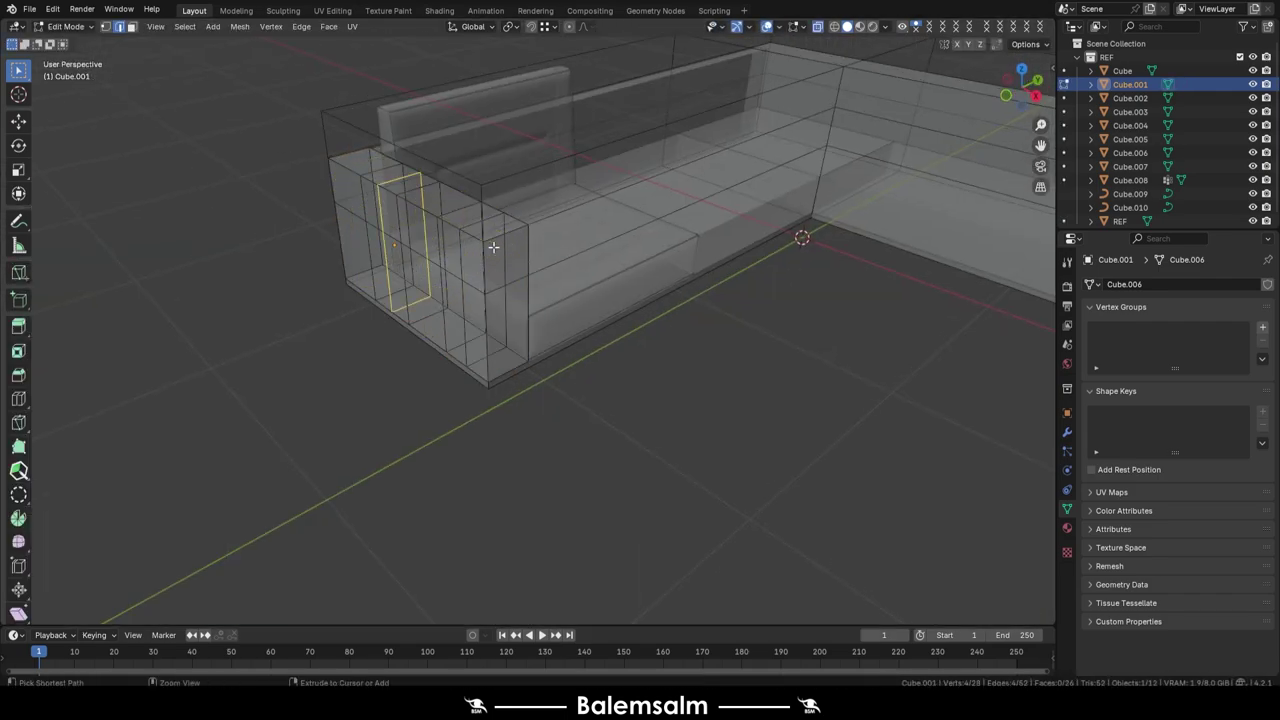
key(alt+z)
key(KP_Divide)
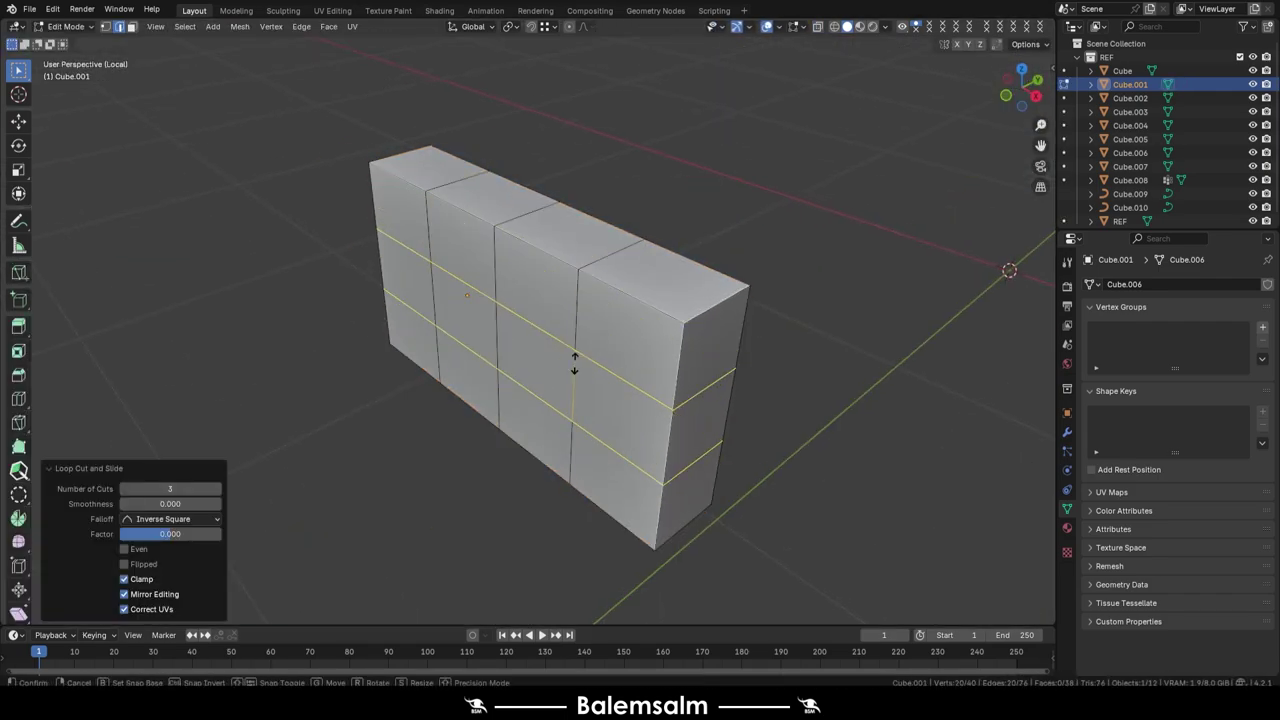
click(574, 363)
middle_drag(574, 363, 600, 330)
- Bevel the block's top end edge into a rounded corner
alt+click(530, 255)
key(ctrl+b)
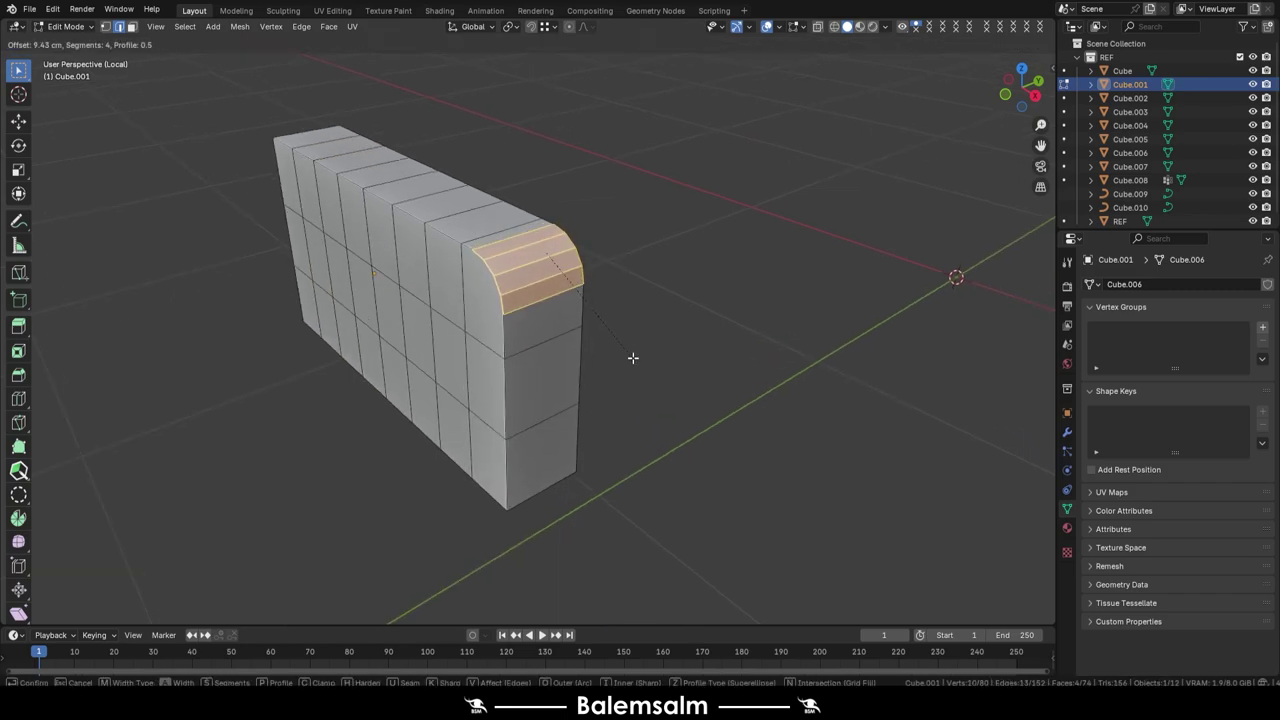
click(632, 357)
key(KP_1)
- Add an edge loop near the rounded end and slide it into place
key(ctrl+r)
click(491, 371)
key(grave)
key(g)
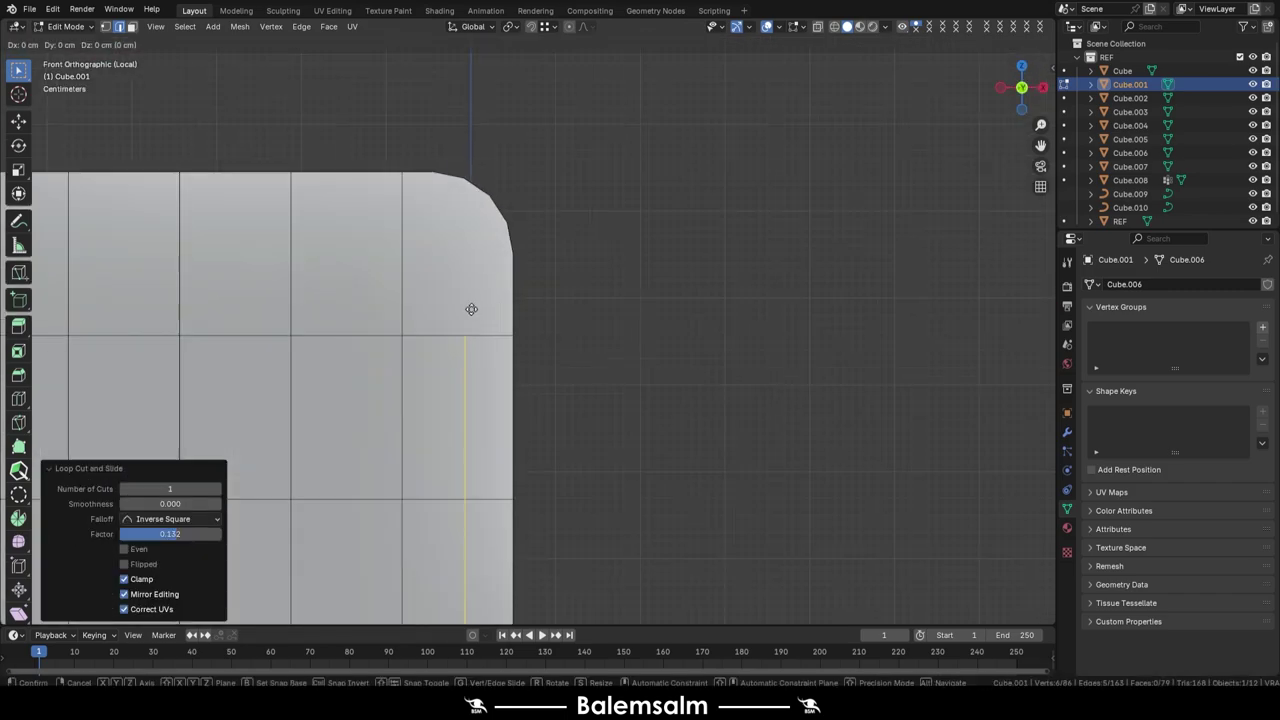
click(469, 331)
scroll(497, 343, up, 2)
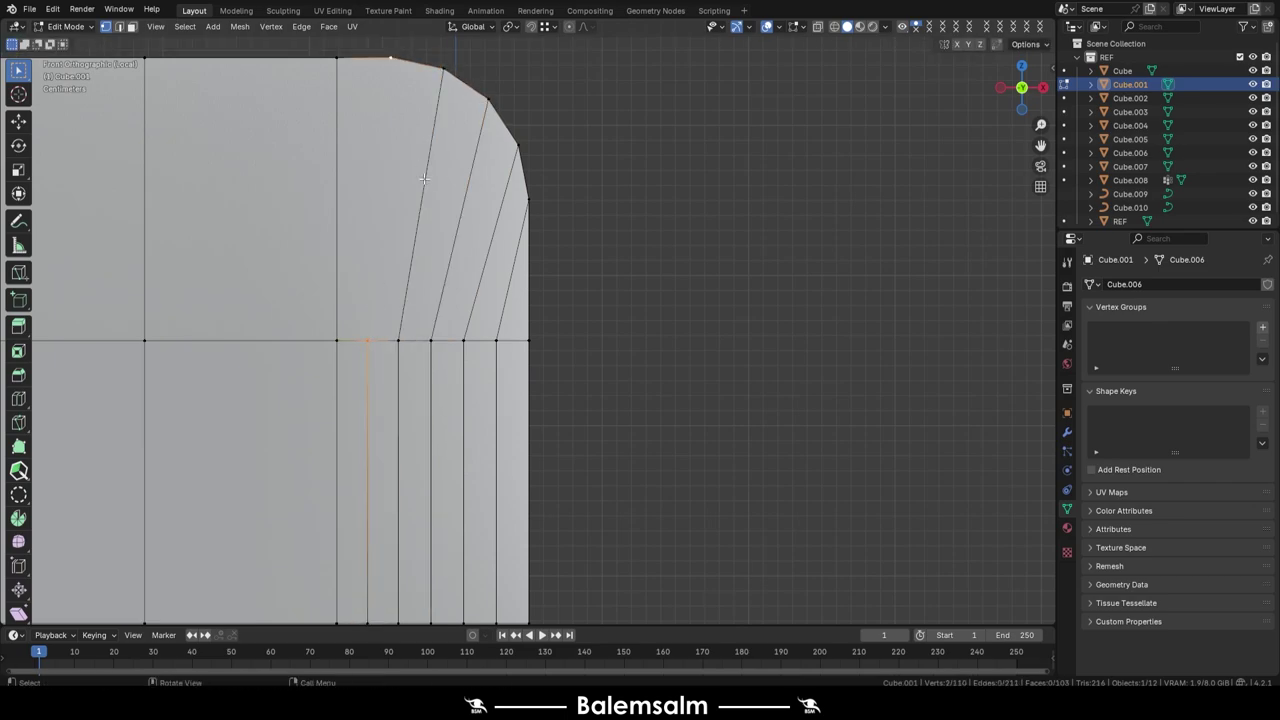
middle_drag(424, 179, 636, 334)
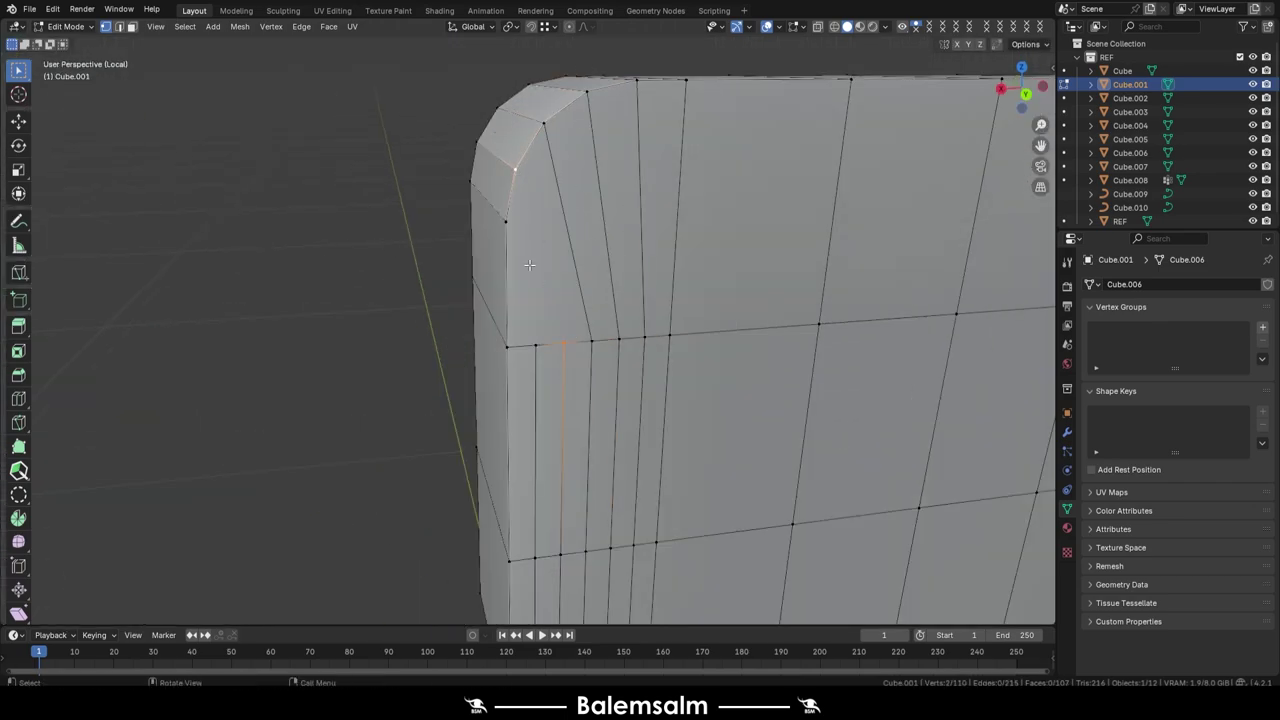
- Bring the whole sofa back into view and resume editing the armrest mesh
key(Tab)
scroll(529, 264, down, 4)
scroll(516, 219, down, 3)
key(KP_Divide)
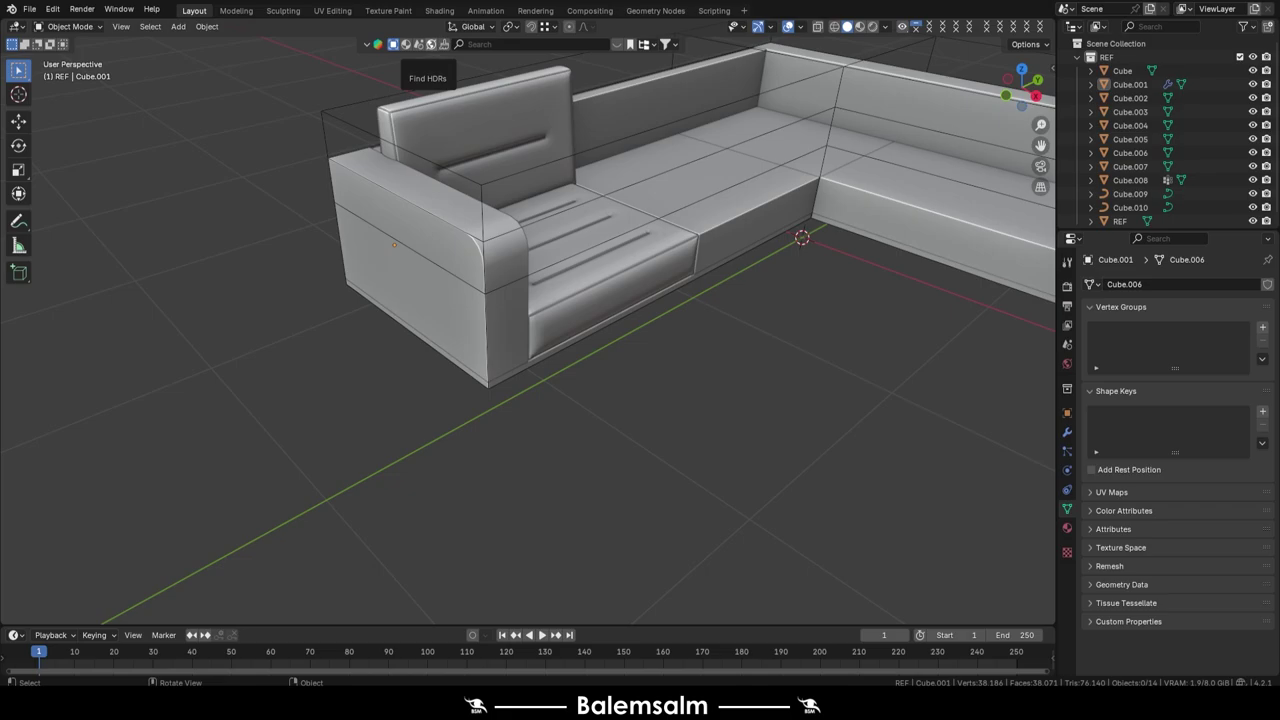
key(Tab)
scroll(494, 205, up, 4)
middle_drag(494, 205, 390, 348)
scroll(420, 300, down, 3)
- Select the armrest's front edge loops in see-through mode and give them a single-segment bevel
key(alt+z)
alt+shift+click(461, 496)
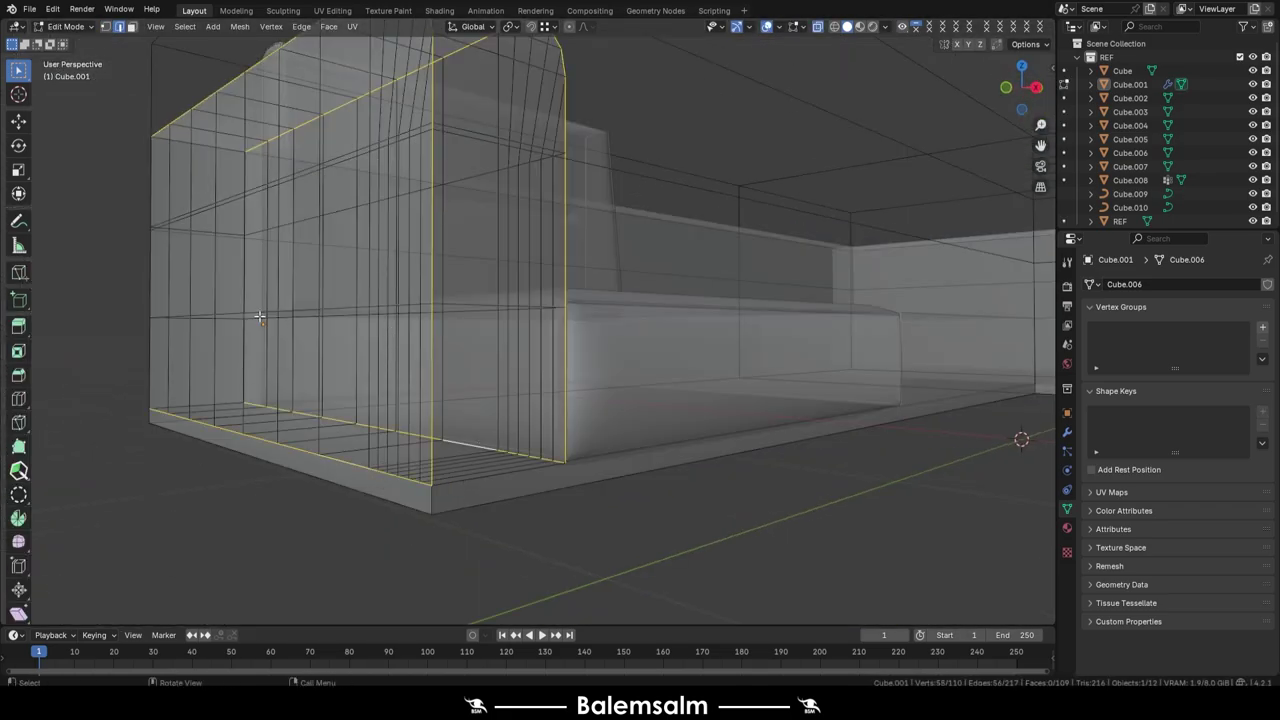
key(alt+z)
mouse_move(259, 317)
middle_down()
mouse_move(329, 229)
mouse_move(560, 300)
middle_up()
key(ctrl+b)
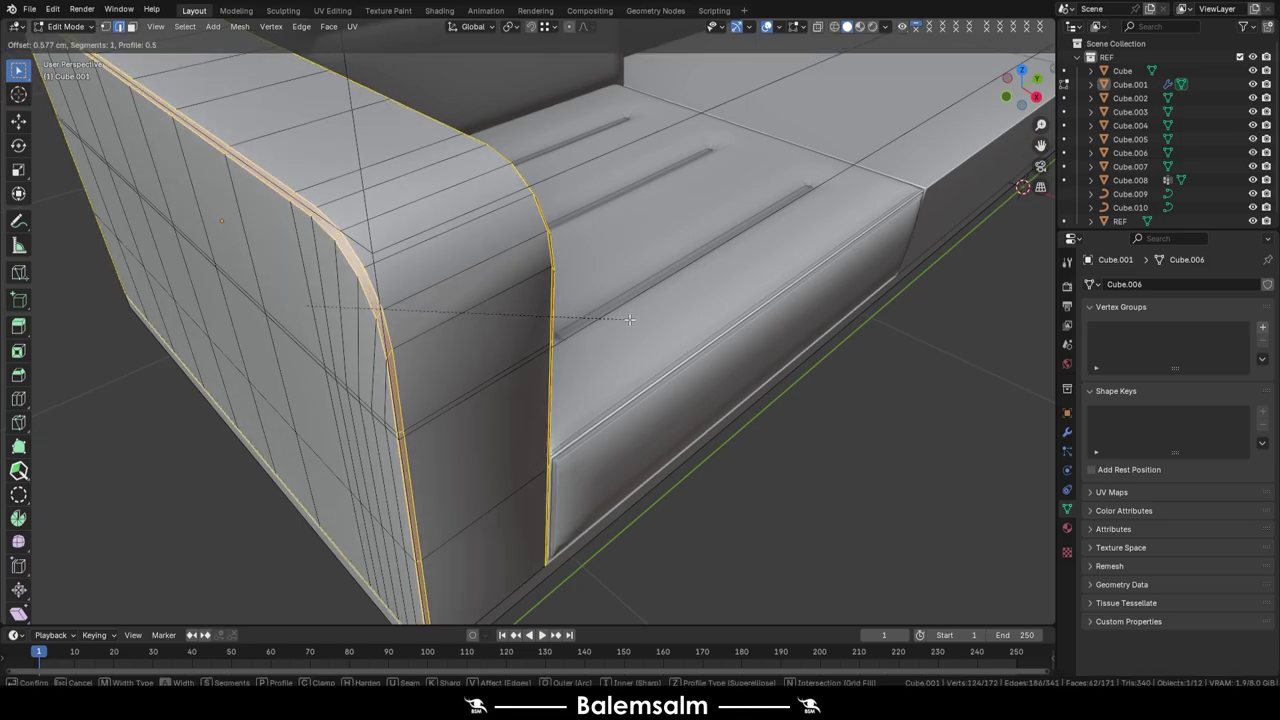
scroll(629, 319, up, 2)
click(629, 319)
- Re-bevel the armrest edges with 3 segments for a softly rounded corner
mouse_move(629, 319)
middle_down()
mouse_move(384, 295)
mouse_move(581, 249)
mouse_move(298, 193)
middle_up()
key(ctrl+b)
click(514, 348)
key(Tab)
scroll(385, 293, down, 5)
scroll(448, 285, up, 2)
scroll(376, 300, up, 4)
- Add a plane and rotate it 90° about X so it stands upright
scroll(517, 235, down, 4)
key(shift+a)
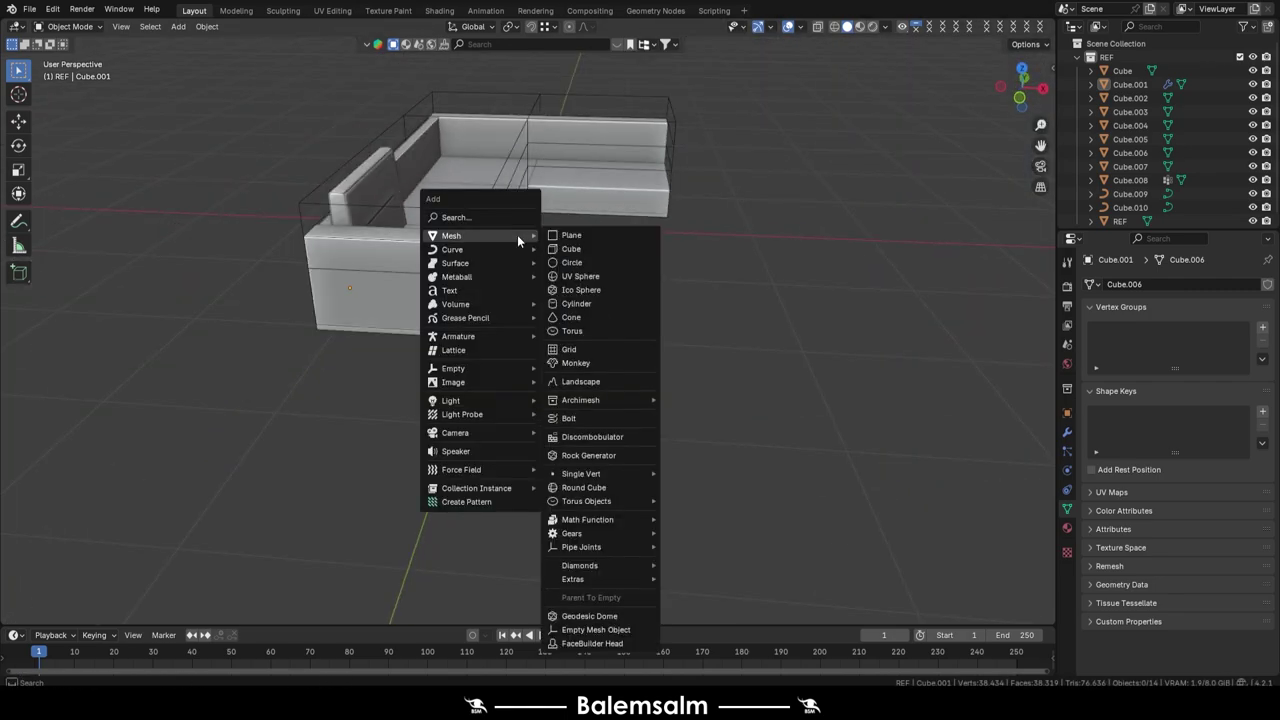
click(571, 235)
text(rx90)
key(Return)
key(KP_7)
click(383, 491)
- Shrink the upright plane and narrow its width along X
key(Tab)
middle_drag(383, 491, 388, 101)
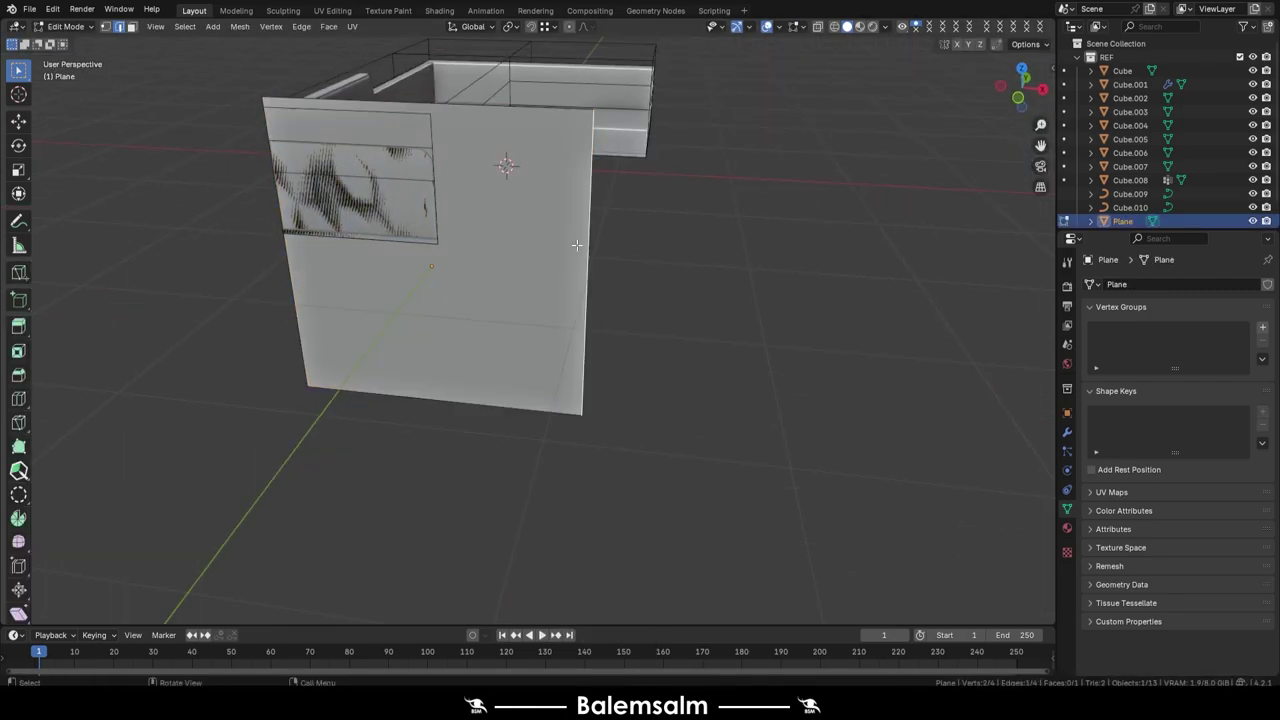
scroll(388, 101, down, 2)
key(KP_1)
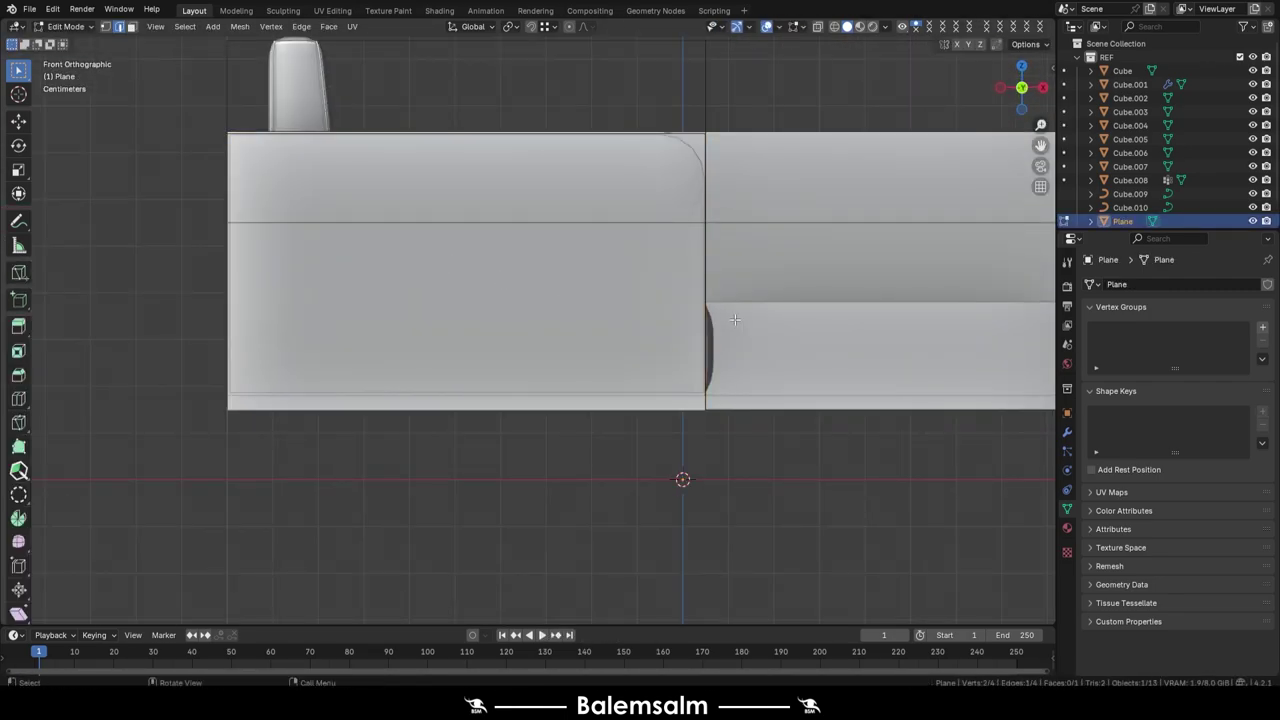
click(580, 268)
scroll(560, 268, up, 2)
key(s)
key(x)
click(749, 295)
- Extrude the plane into a thin panel slab
key(e)
mouse_move(749, 295)
middle_down()
mouse_move(716, 245)
mouse_move(577, 334)
middle_up()
click(716, 245)
scroll(487, 317, down, 2)
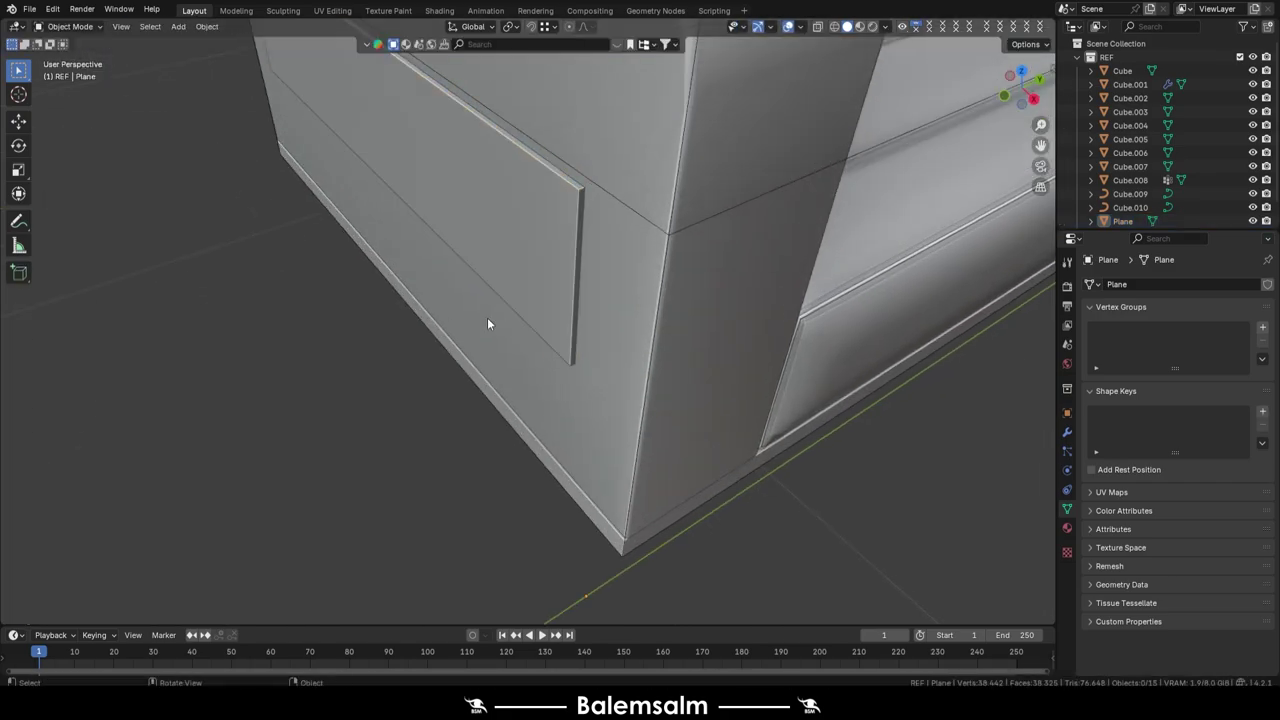
scroll(515, 284, down, 5)
- Divide Cube.006 with nine vertical loop cuts plus a horizontal loop cut
click(600, 360)
key(ctrl+r)
scroll(755, 251, up, 8)
click(755, 251)
scroll(755, 251, down, 4)
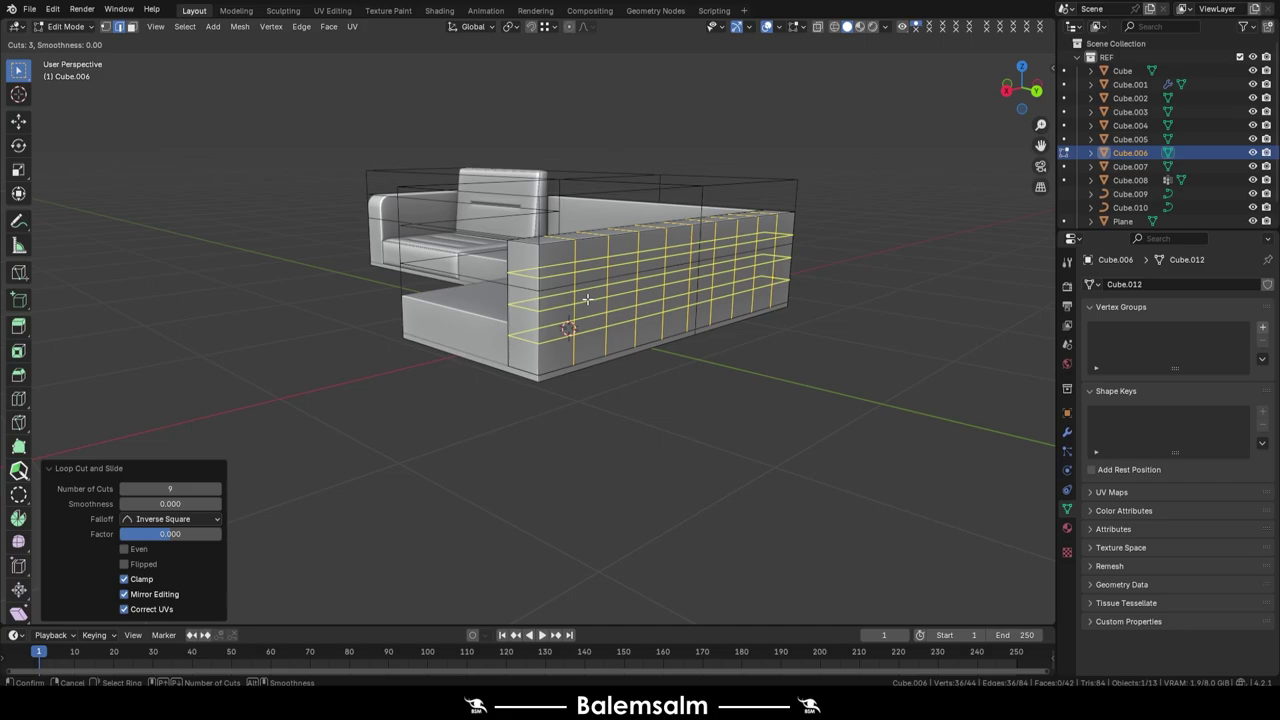
key(ctrl+r)
click(594, 237)
scroll(594, 237, up, 4)
key(alt+a)
- Bevel the section's top corner edge with 4 segments into a rounded end
click(541, 262)
middle_drag(541, 262, 560, 280)
key(ctrl+b)
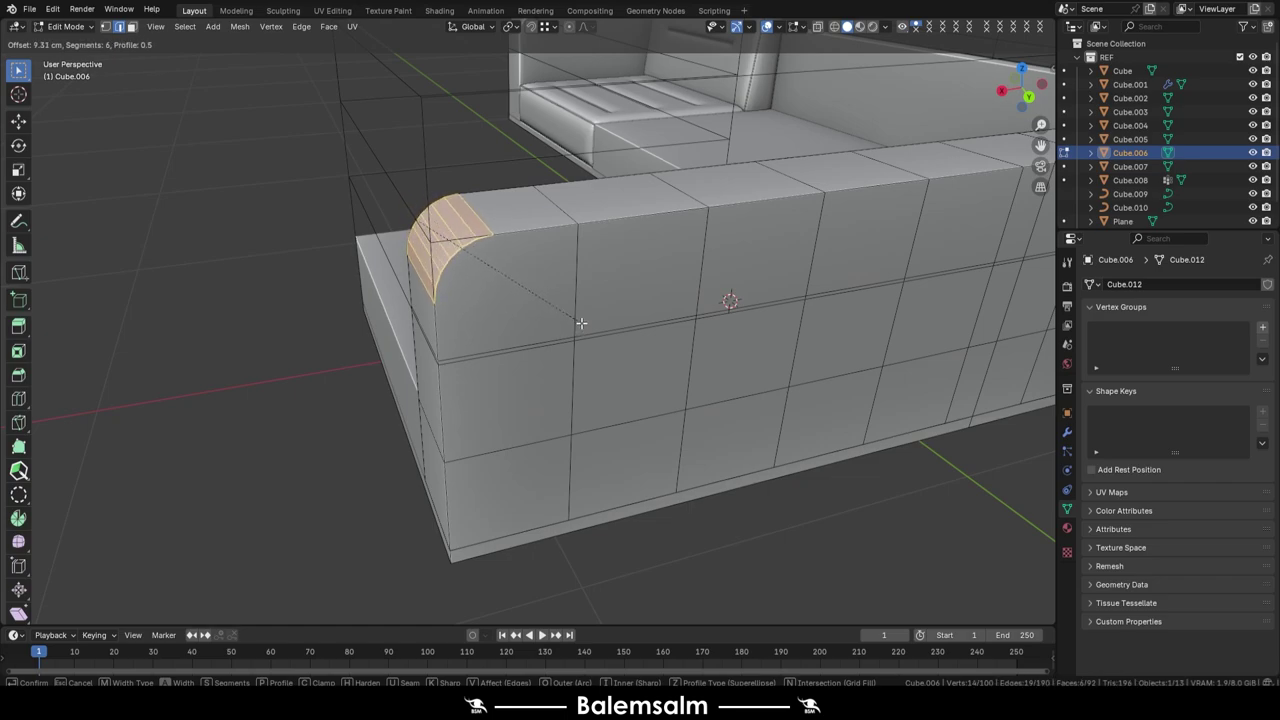
click(581, 323)
- Select the vertex path by the curve and add extra edge loops along the rounded corner
key(1)
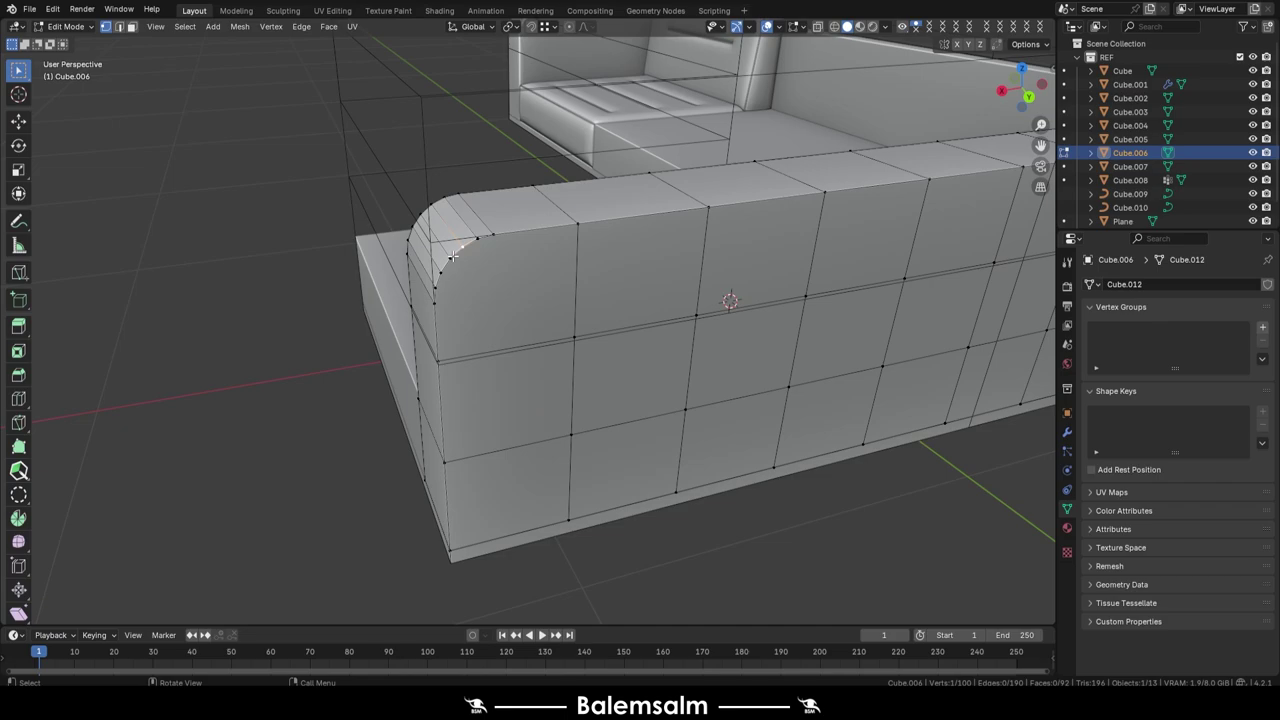
mouse_move(495, 331)
alt+middle_down()
mouse_move(598, 287)
mouse_move(528, 337)
alt+middle_up()
scroll(598, 287, up, 3)
ctrl+click(528, 337)
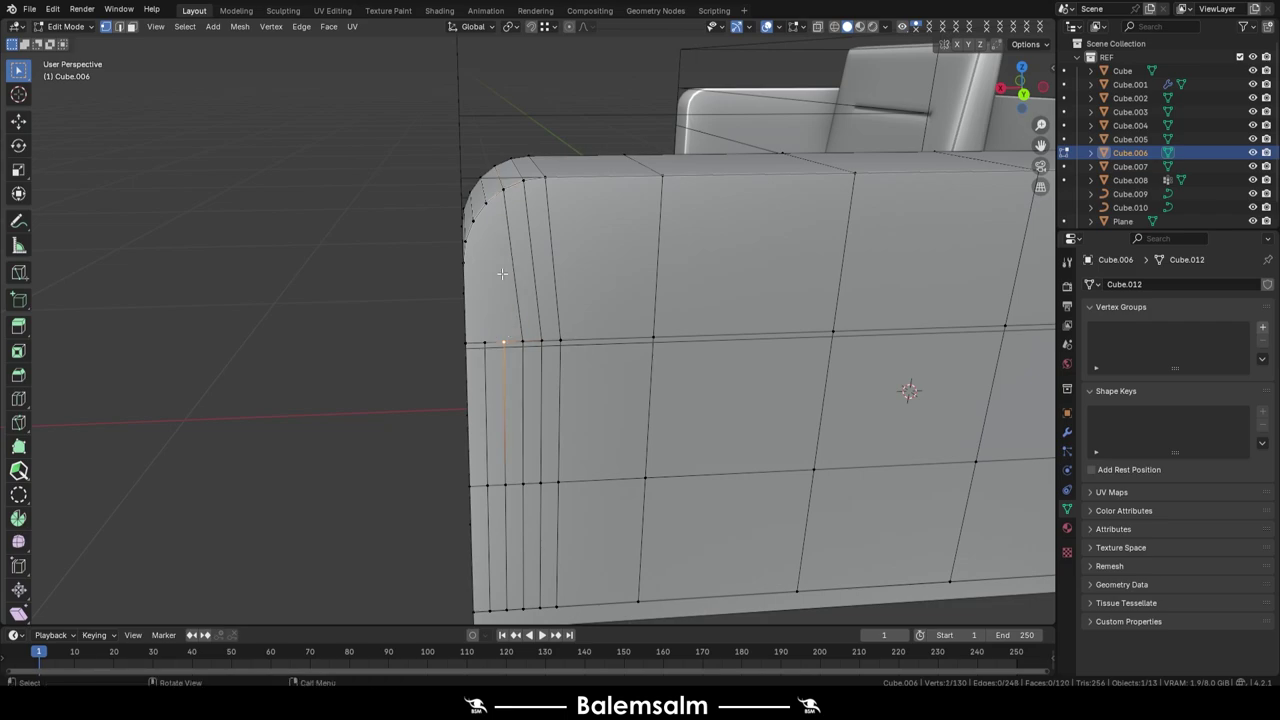
middle_drag(466, 238, 359, 402)
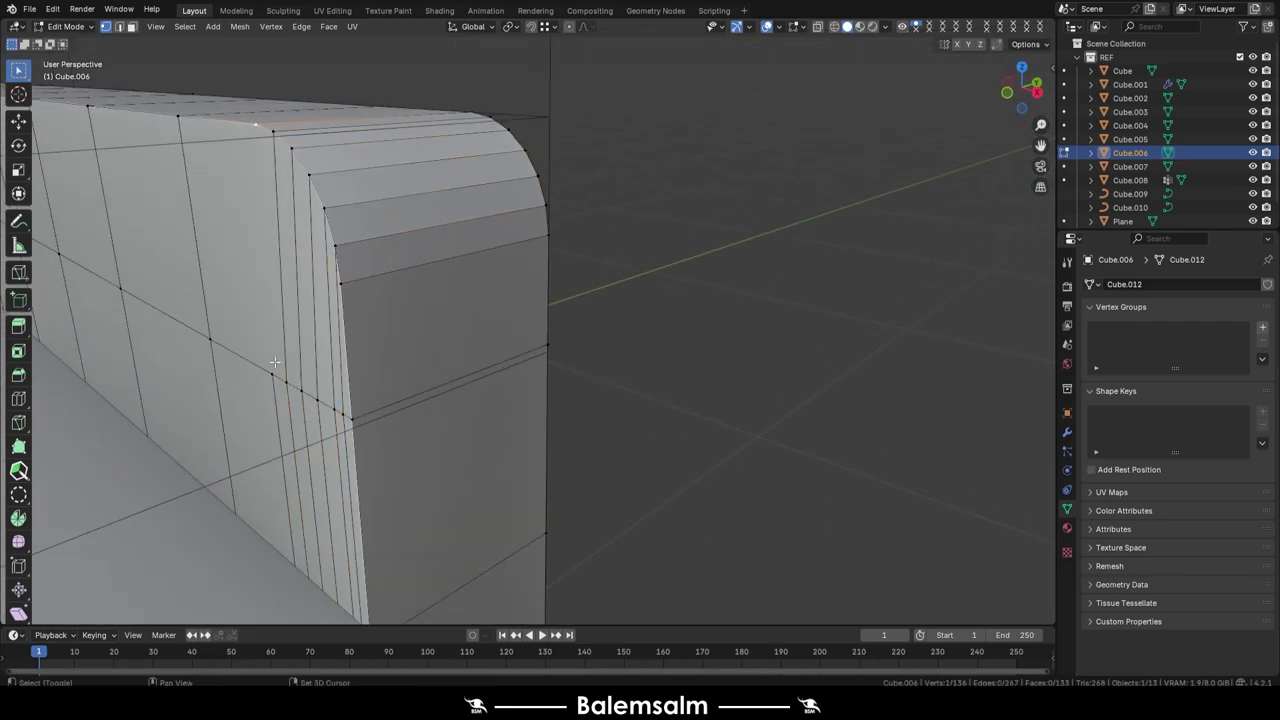
right_click(412, 184)
mouse_move(274, 362)
middle_down()
mouse_move(412, 184)
mouse_move(463, 172)
mouse_move(471, 400)
mouse_move(694, 268)
middle_up()
click(412, 195)
- Bevel the selected corner edges using see-through display, then return to Object Mode
key(alt+z)
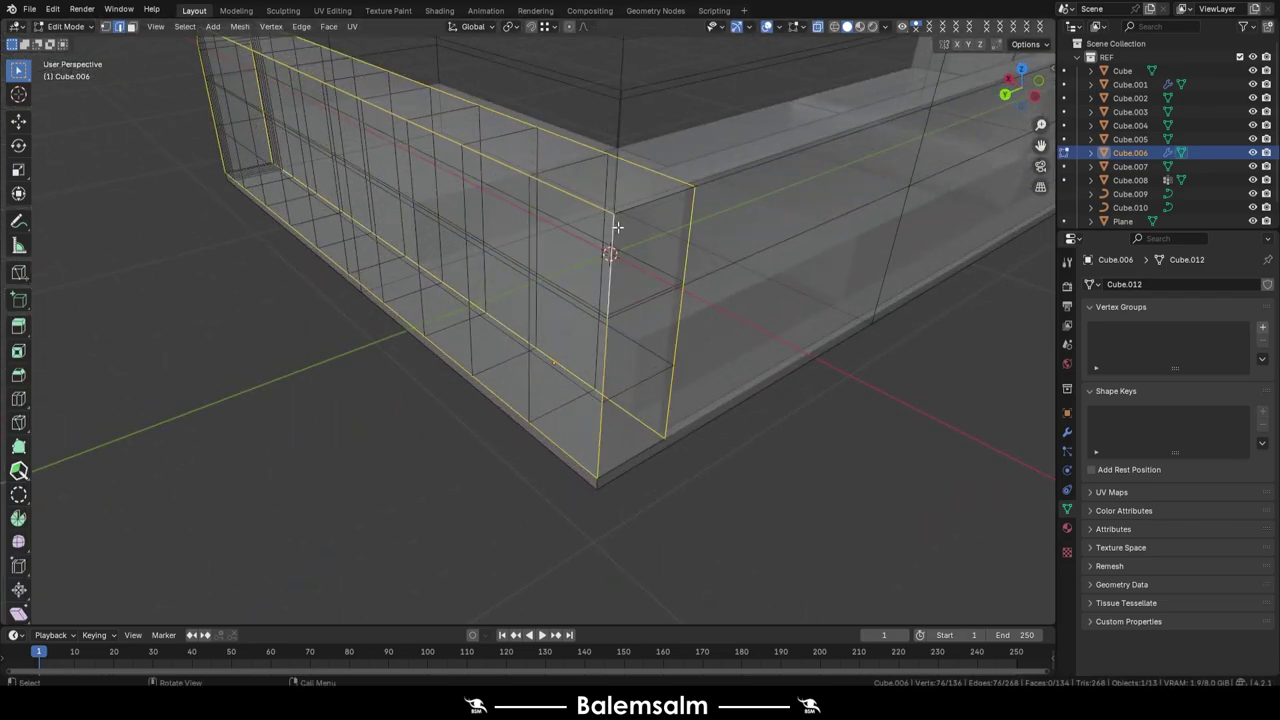
key(alt+z)
key(ctrl+b)
click(714, 289)
key(Tab)
scroll(371, 390, down, 5)
- Duplicate the thin panel slab and move the copy along Y
mouse_move(371, 390)
middle_down()
mouse_move(490, 246)
mouse_move(449, 191)
mouse_move(214, 272)
mouse_move(277, 274)
middle_up()
click(214, 272)
key(shift+d)
key(y)
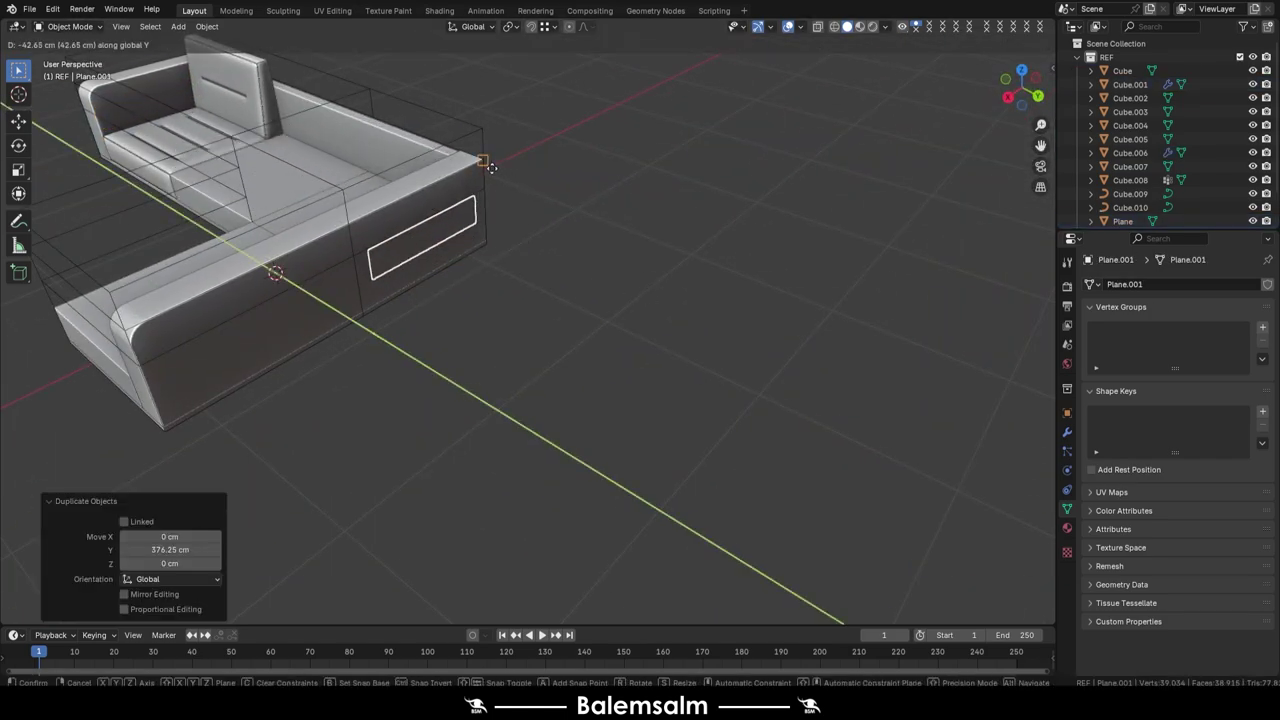
click(490, 167)
- Slide the copied panel's geometry in Edit Mode to line up with the sofa side
key(Tab)
middle_drag(490, 167, 274, 301)
key(g)
key(y)
key(KP_1)
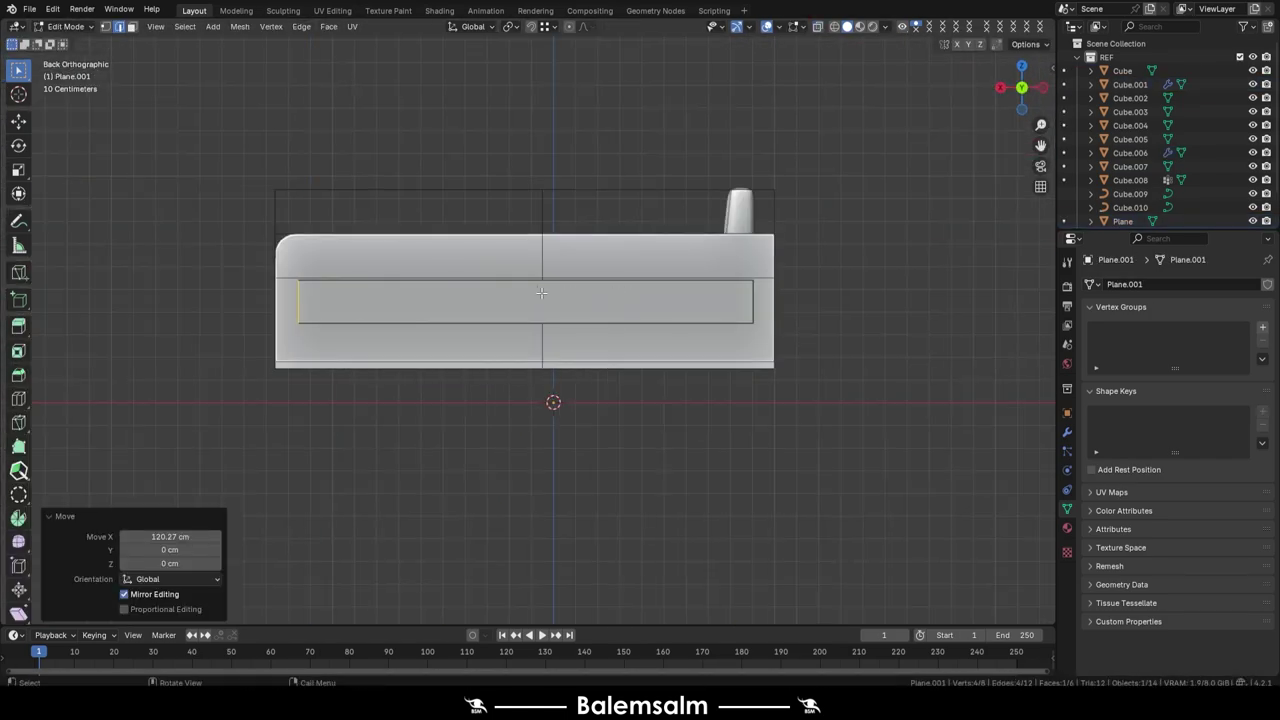
scroll(540, 330, up, 2)
key(Tab)
- Frame the seat cushion in view, then orbit to a near-front angle of the sofa
mouse_move(540, 330)
middle_down()
mouse_move(564, 264)
mouse_move(572, 293)
mouse_move(339, 220)
mouse_move(209, 284)
middle_up()
click(468, 307)
key(Tab)
key(KP_Decimal)
scroll(468, 307, up, 3)
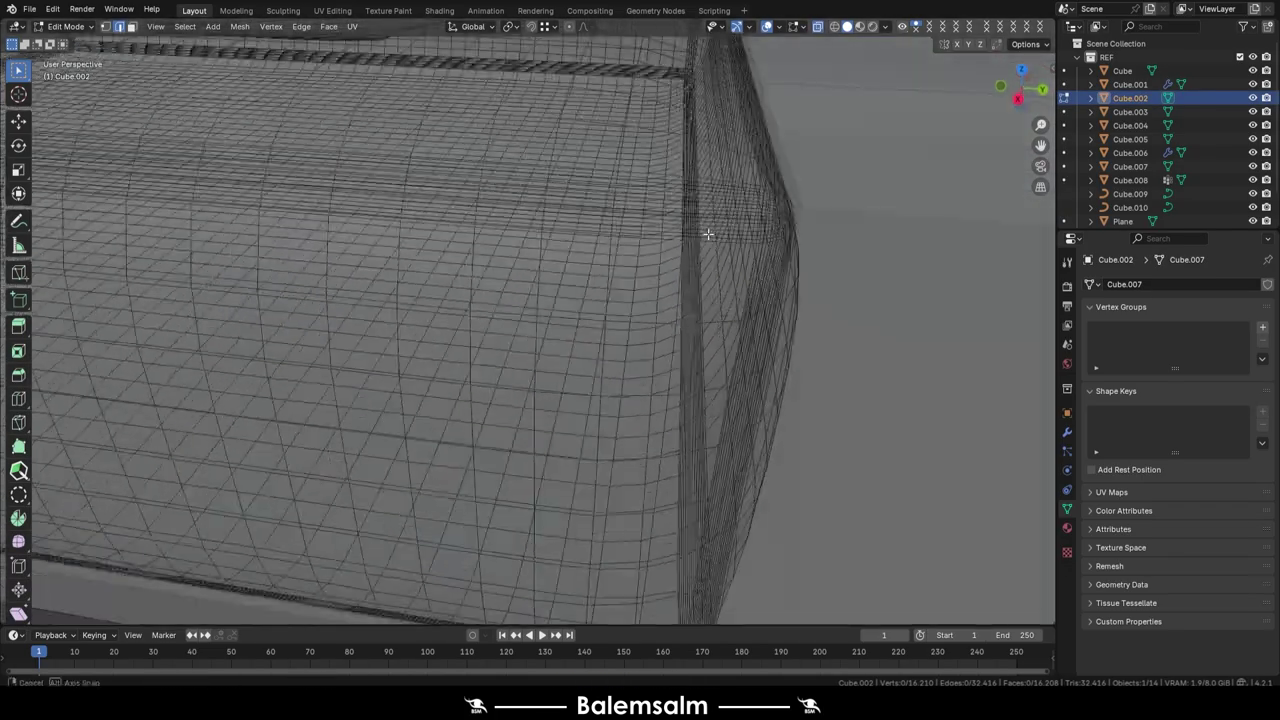
key(Tab)
scroll(602, 236, down, 5)
mouse_move(602, 236)
middle_down()
mouse_move(709, 300)
mouse_move(482, 235)
middle_up()
- Add a cylinder and scale it down to leg size
key(shift+a)
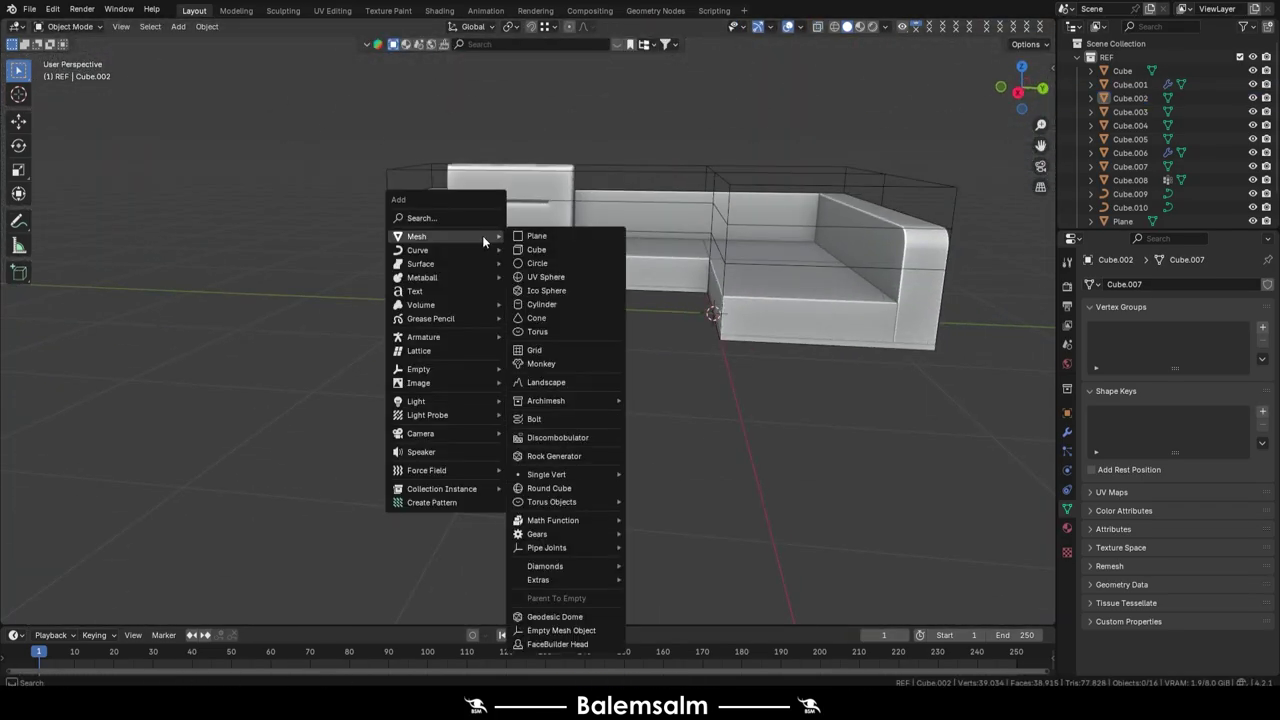
click(528, 305)
key(Tab)
key(s)
click(610, 321)
key(Tab)
key(KP_Decimal)
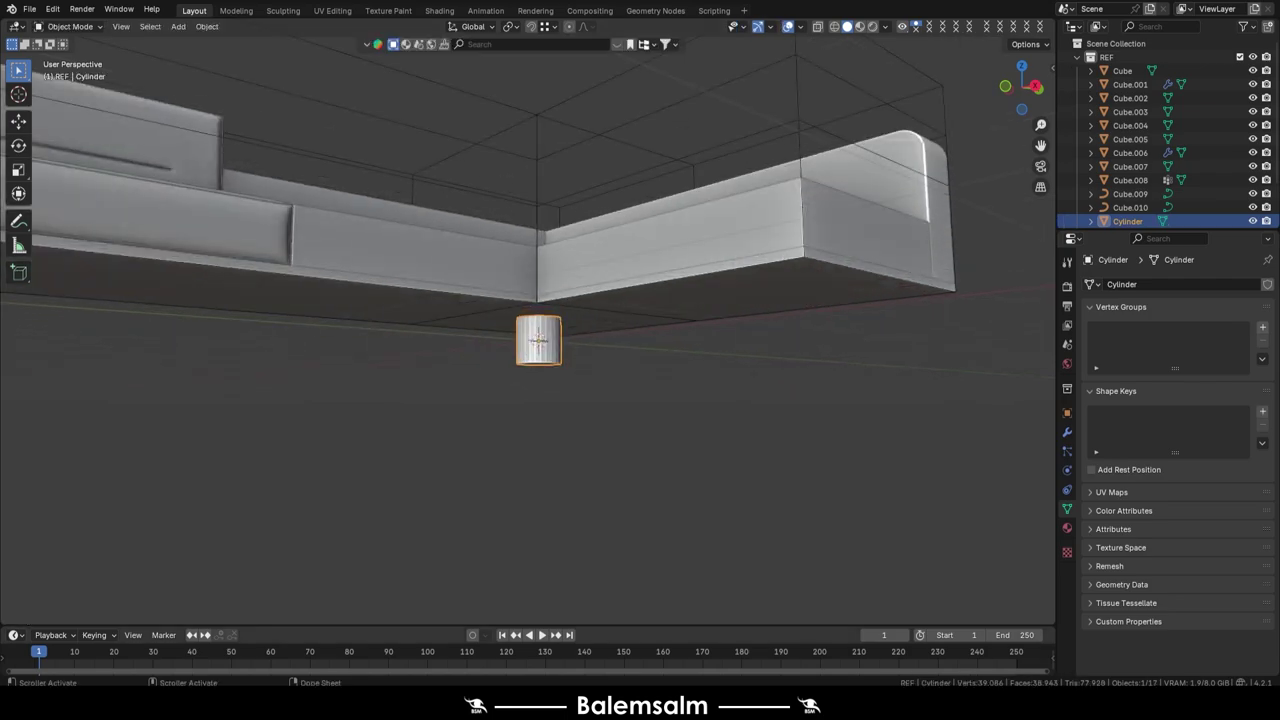
- Extrude the cylinder's bottom ring down along Z and scale it smaller to taper the leg
middle_drag(559, 293, 544, 387)
key(Tab)
key(g)
key(z)
click(563, 316)
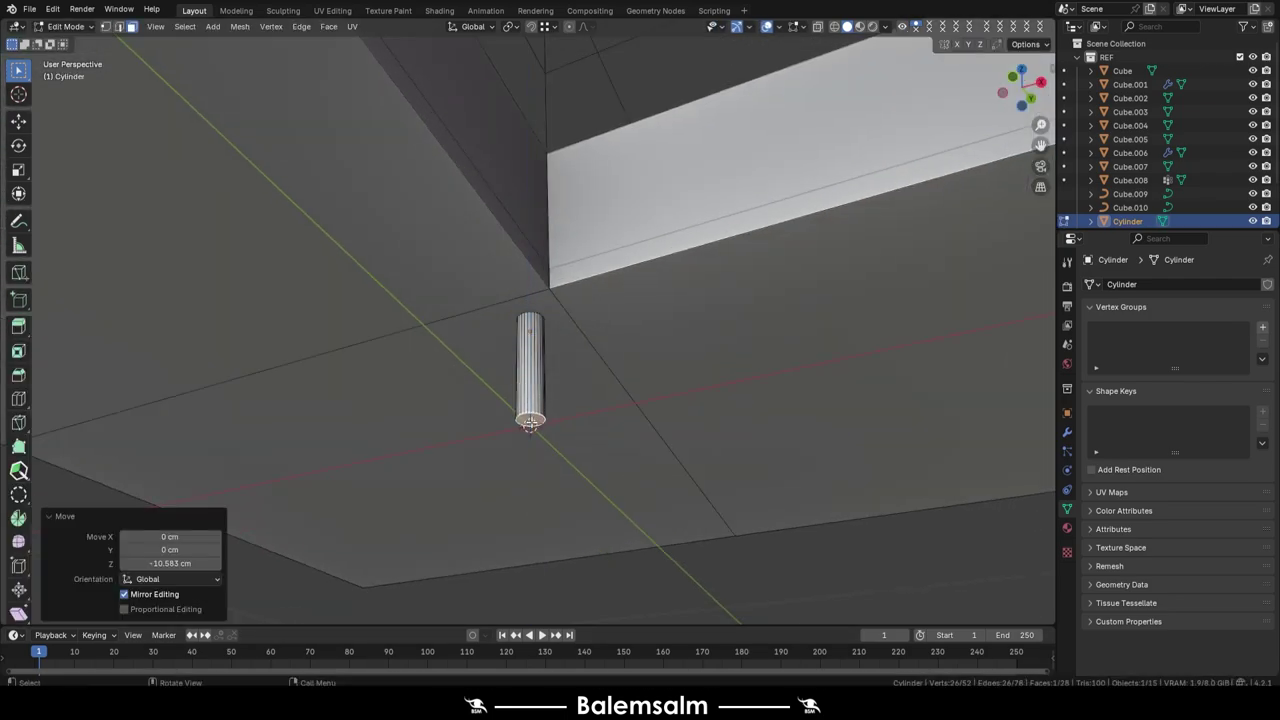
key(KP_1)
key(g)
key(z)
click(517, 330)
key(s)
click(517, 330)
scroll(566, 326, up, 5)
scroll(616, 363, down, 5)
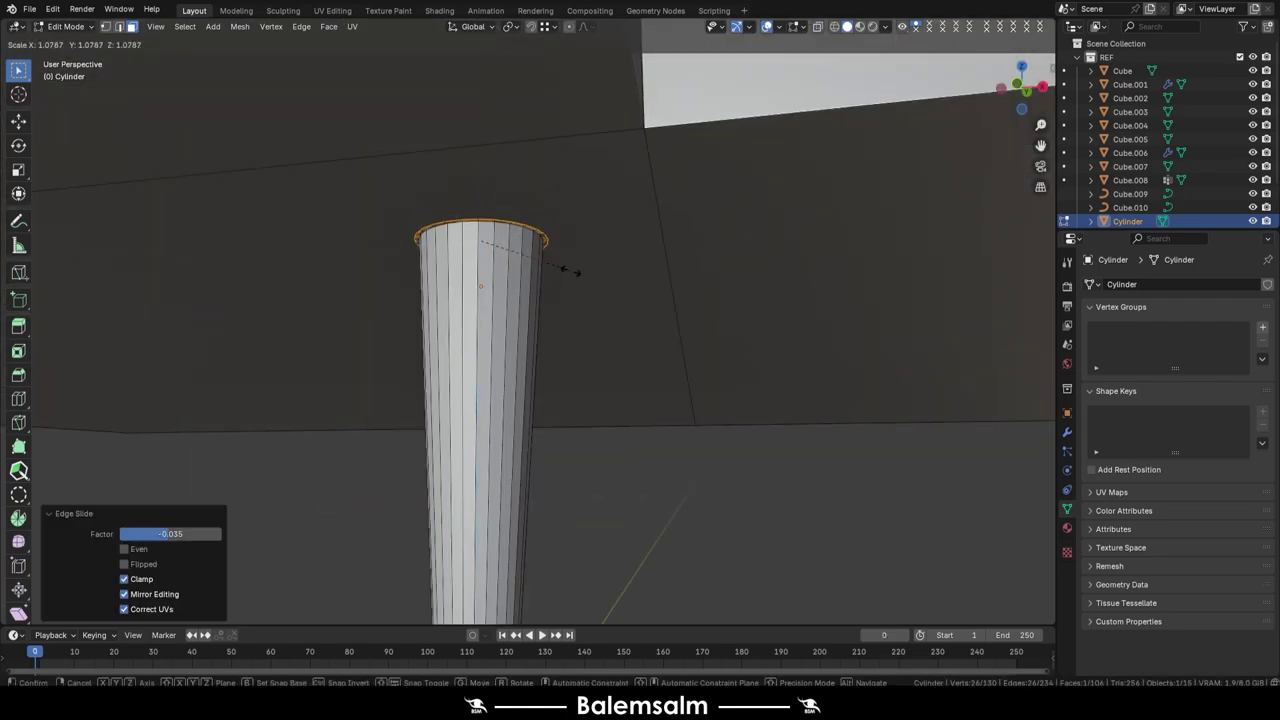
click(583, 256)
scroll(543, 371, down, 5)
mouse_move(543, 371)
middle_down()
mouse_move(491, 257)
mouse_move(466, 349)
middle_up()
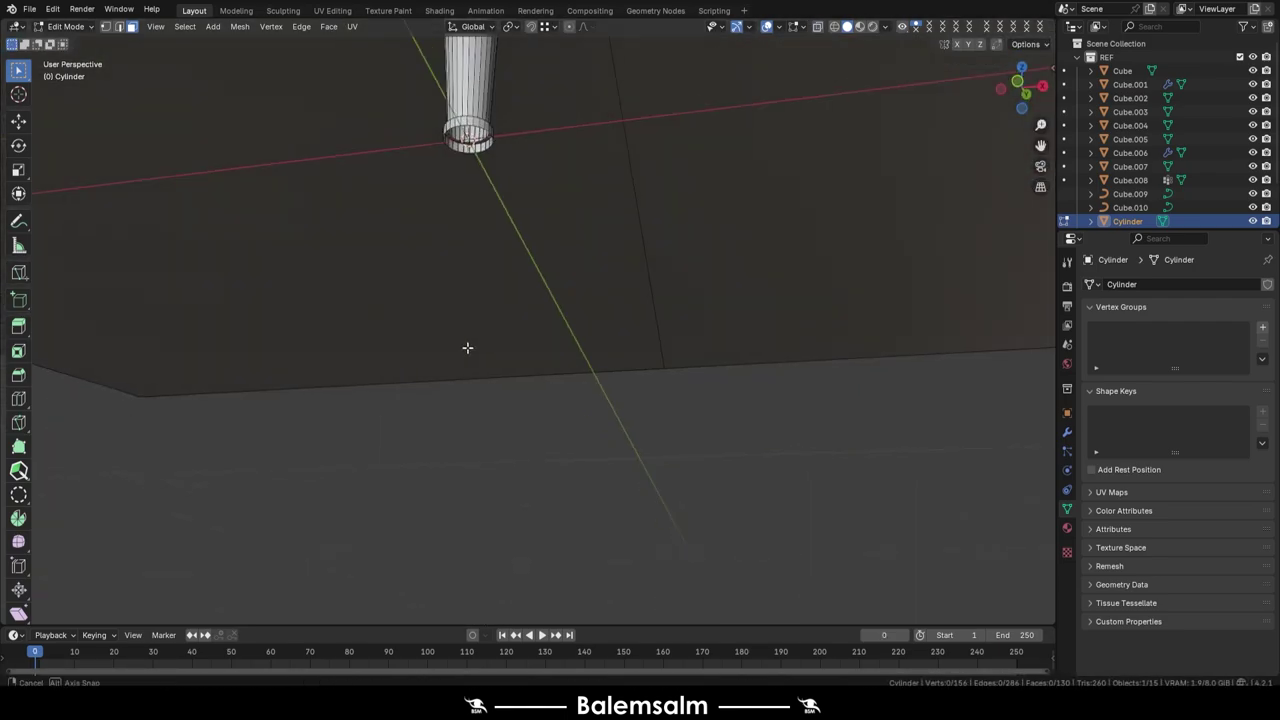
- In bottom view, move the leg along Y to a corner under the sofa base
key(Tab)
key(ctrl+KP_7)
key(g)
key(y)
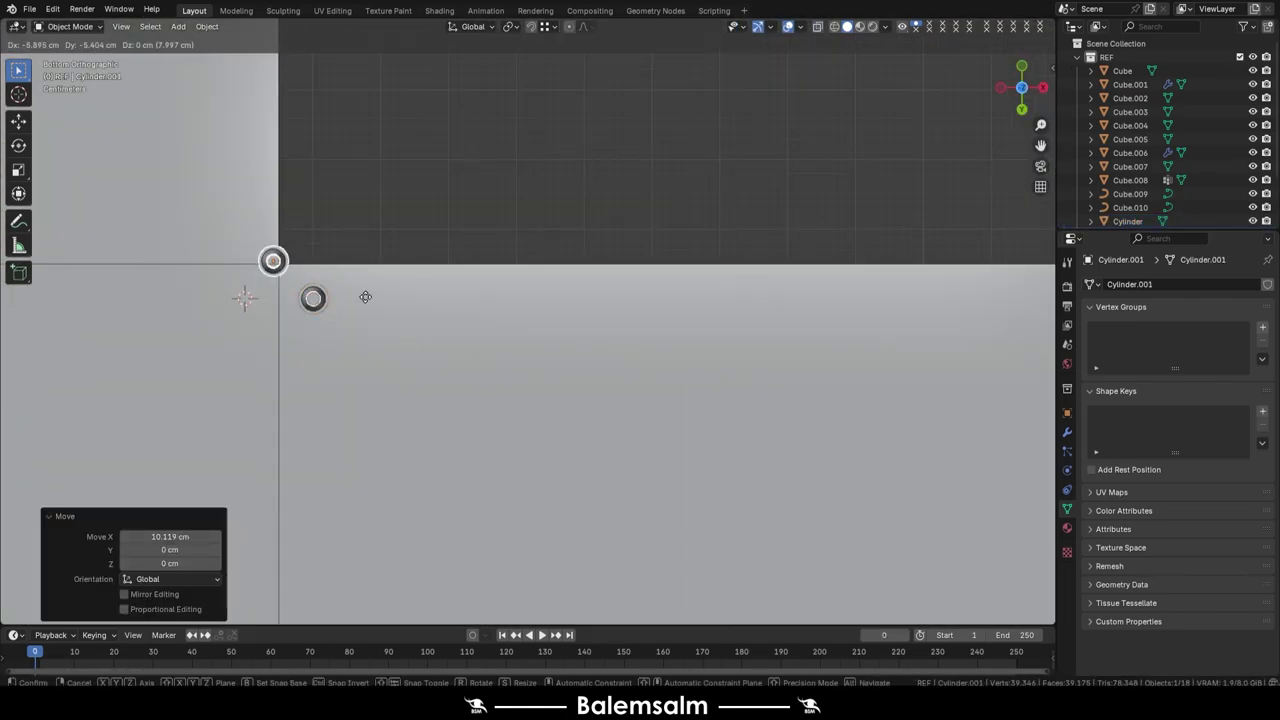
key(Tab)
mouse_move(168, 297)
middle_down()
mouse_move(480, 400)
mouse_move(280, 218)
middle_up()
key(ctrl+KP_7)
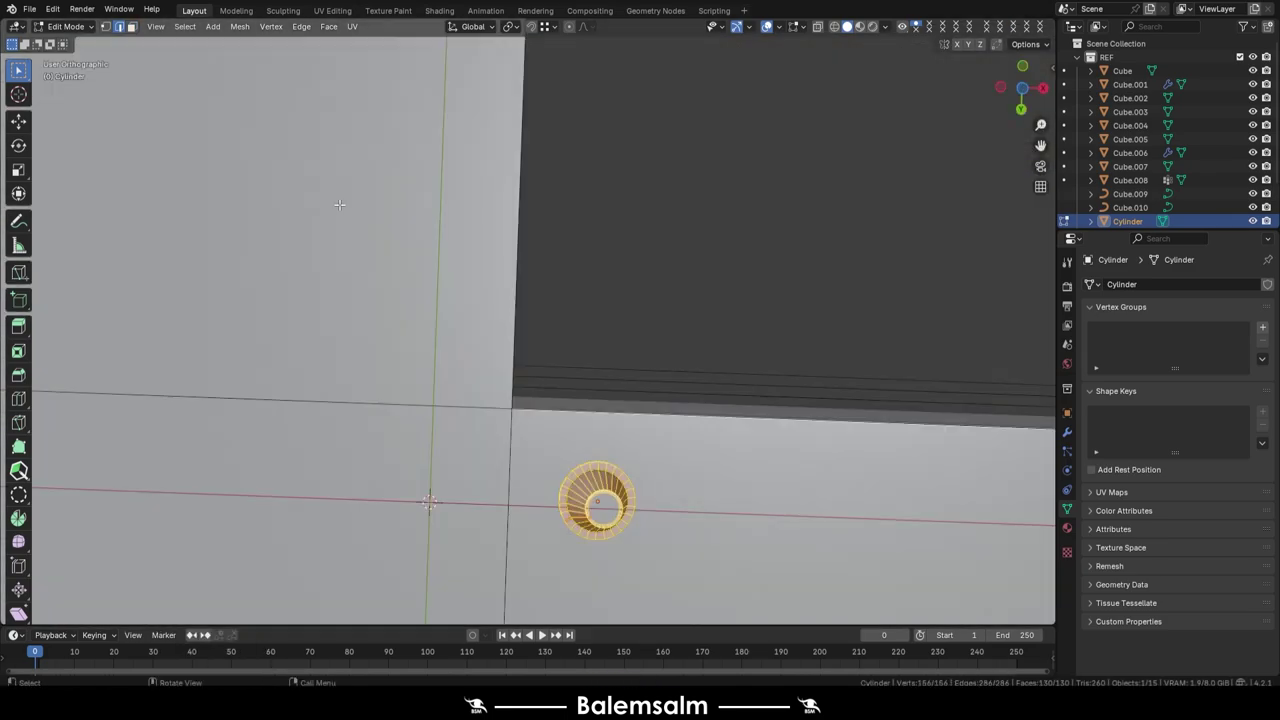
key(grave)
click(253, 243)
click(613, 264)
key(a)
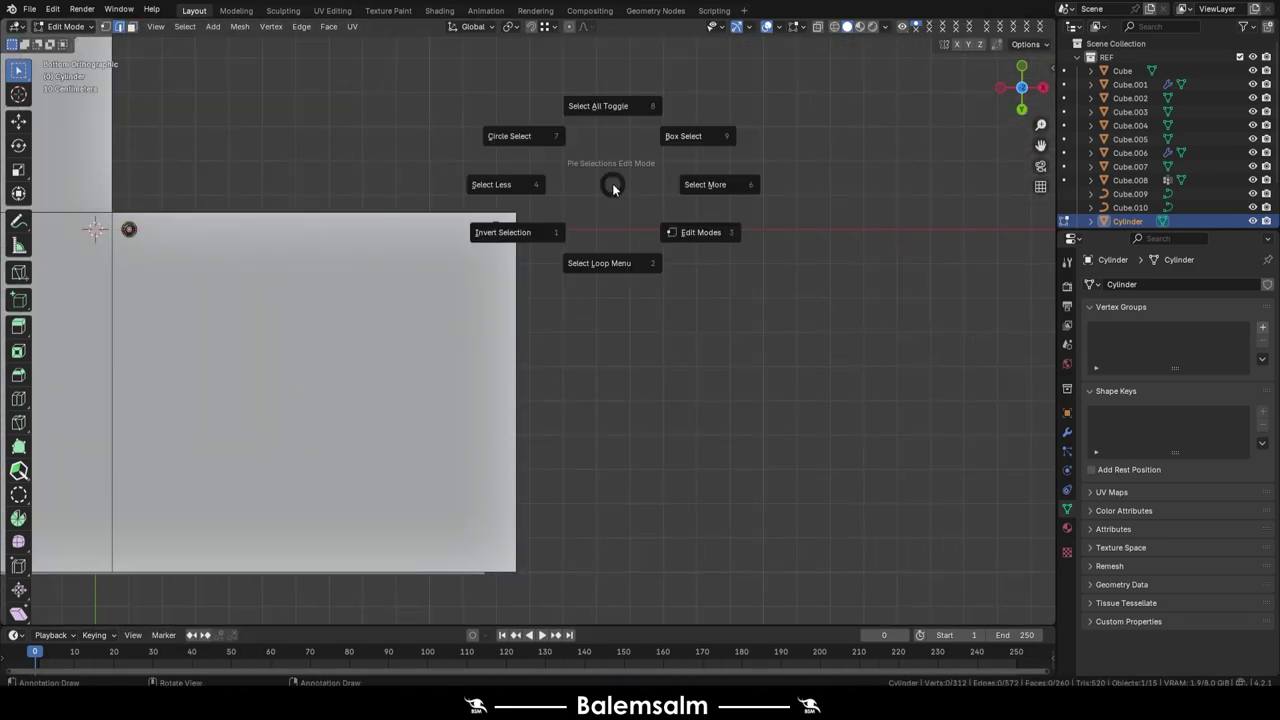
click(334, 44)
- Duplicate the leg along X, then copy that pair of legs along Y to the other corners
key(shift+d)
key(x)
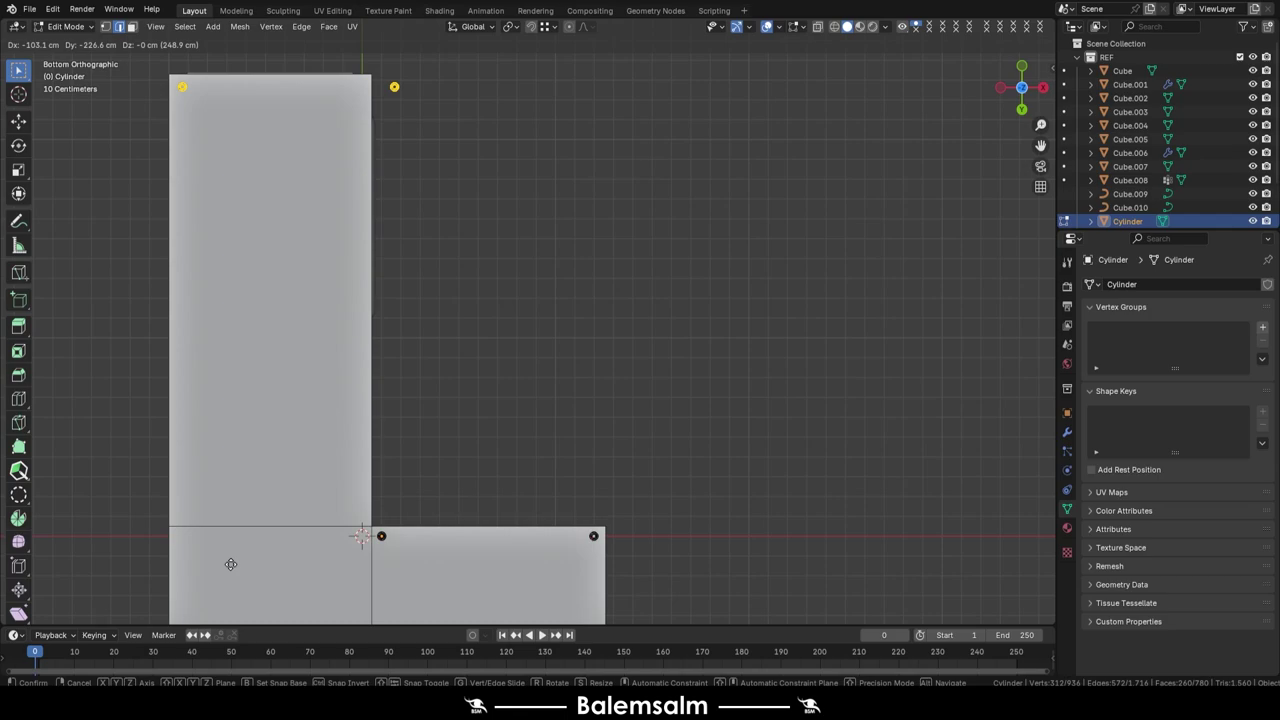
click(229, 563)
scroll(335, 287, up, 2)
drag(523, 72, 335, 287)
scroll(335, 287, down, 3)
key(shift+d)
key(x)
click(426, 371)
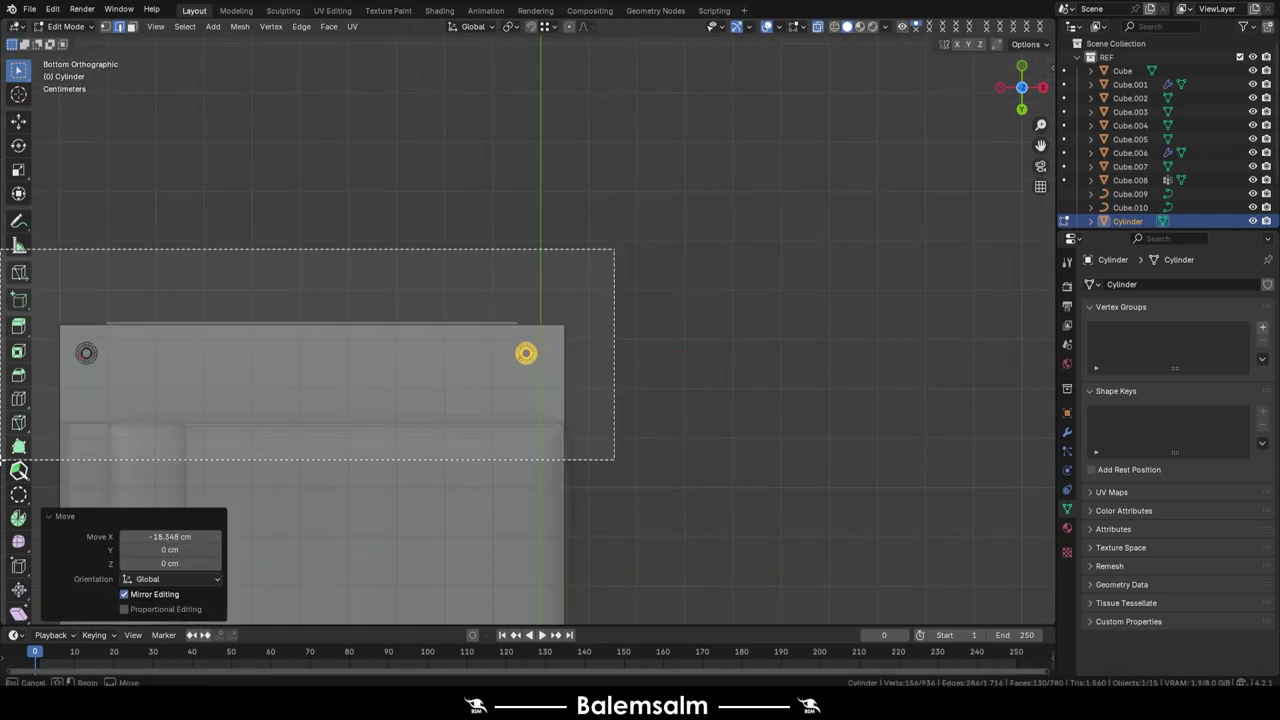
- Move the copied legs along Y to line them up with the upper legs
key(g)
key(y)
scroll(407, 508, up, 3)
scroll(407, 508, down, 3)
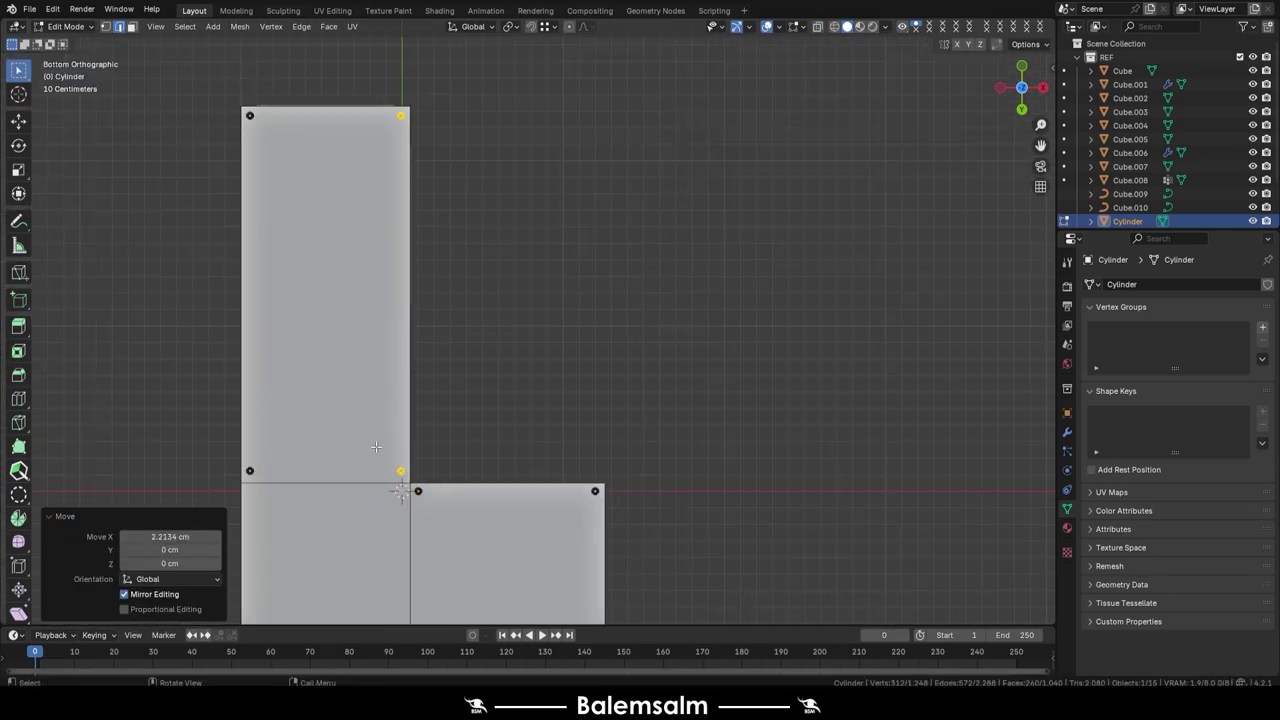
scroll(407, 508, up, 4)
key(g)
key(y)
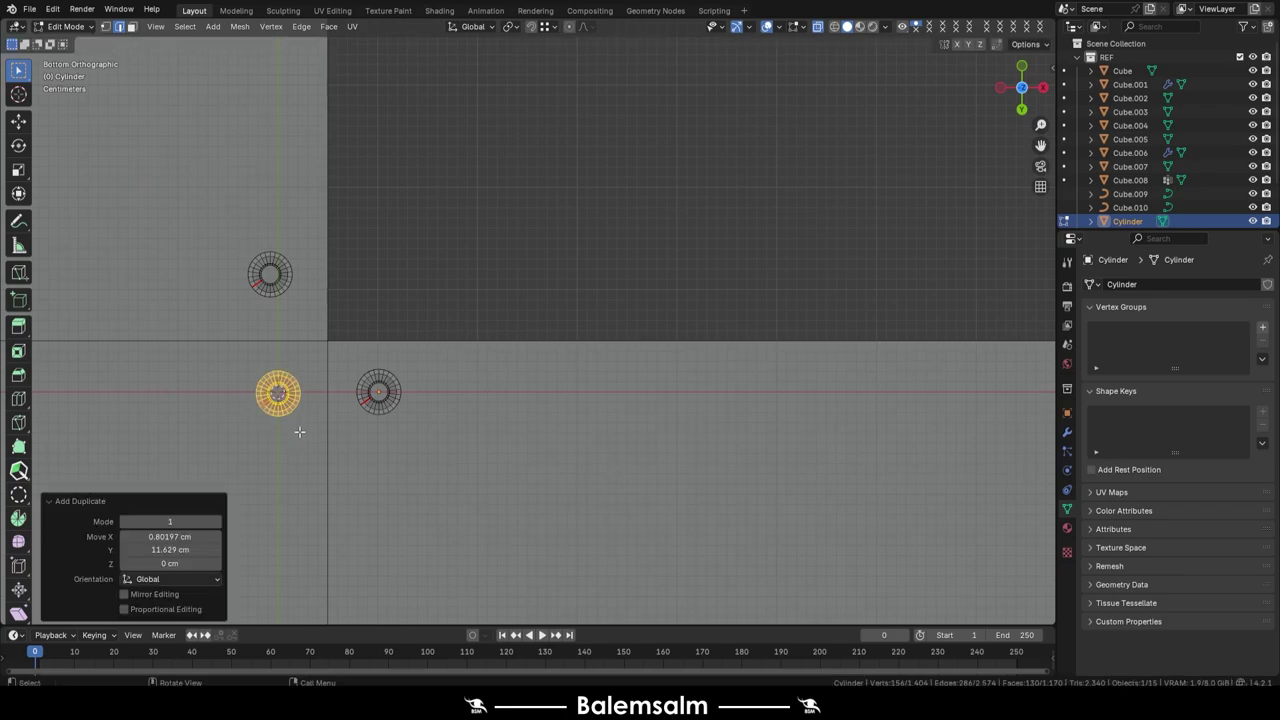
key(g)
key(y)
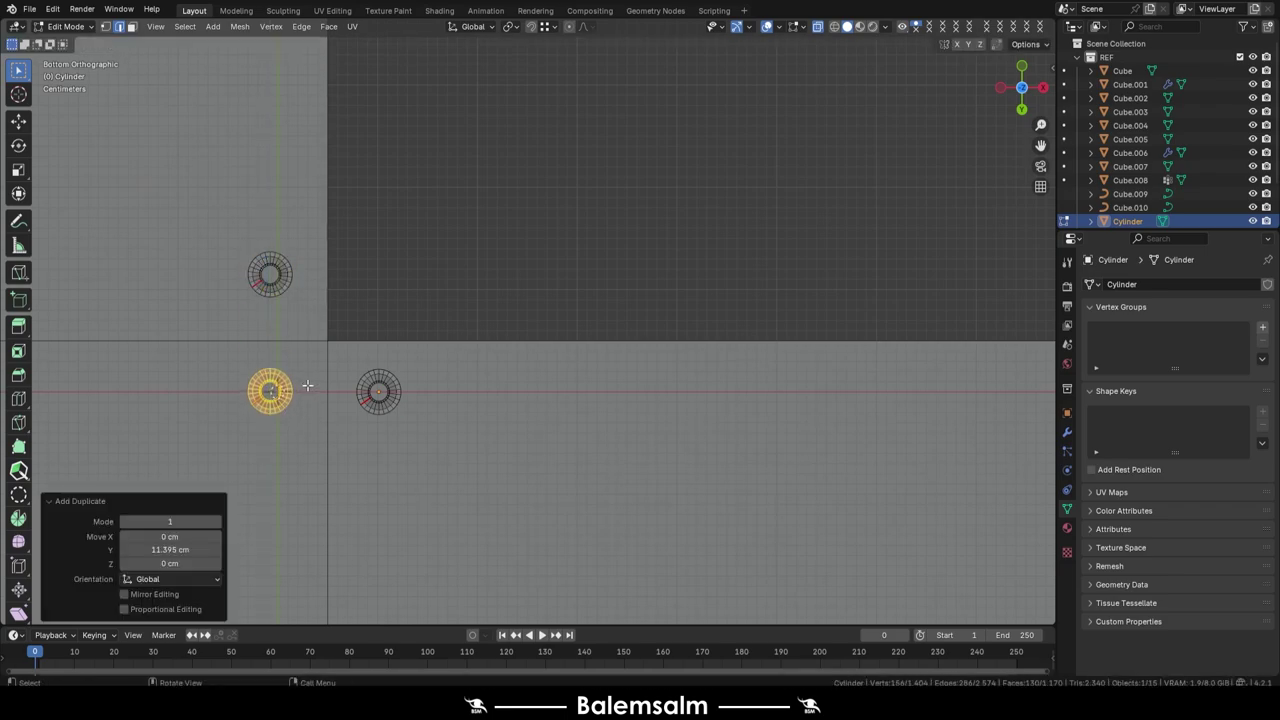
scroll(520, 251, down, 5)
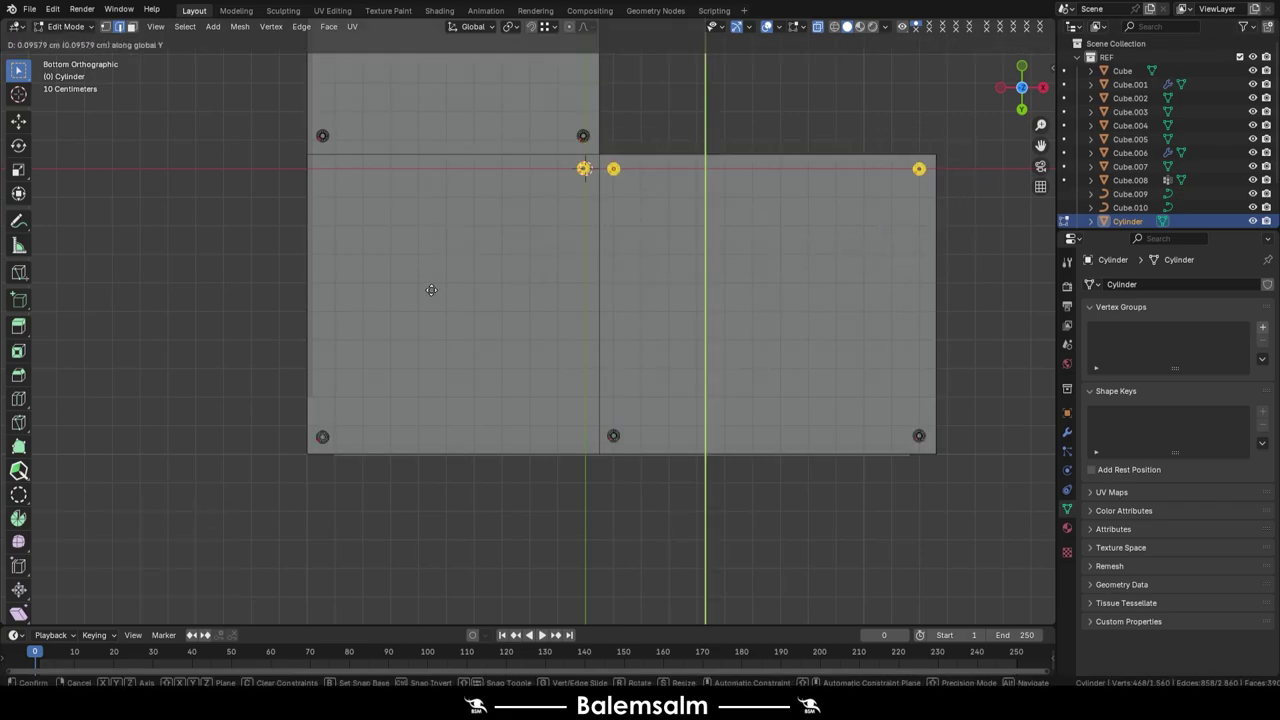
key(Tab)
mouse_move(445, 318)
middle_down()
mouse_move(412, 346)
mouse_move(583, 259)
mouse_move(557, 329)
mouse_move(508, 203)
mouse_move(371, 277)
middle_up()
scroll(550, 327, down, 3)
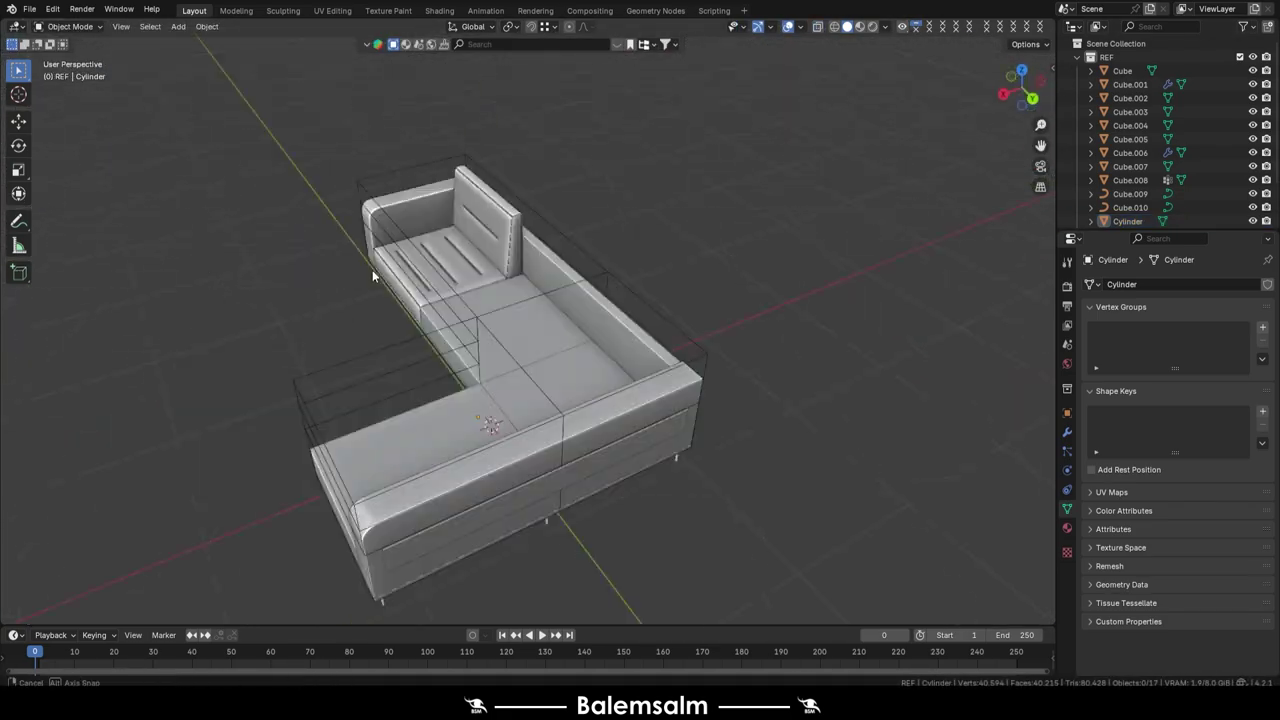
- In the UV Editing workspace, Smart UV Project the sofa's base piece, Cube.002
scroll(371, 277, up, 4)
click(463, 211)
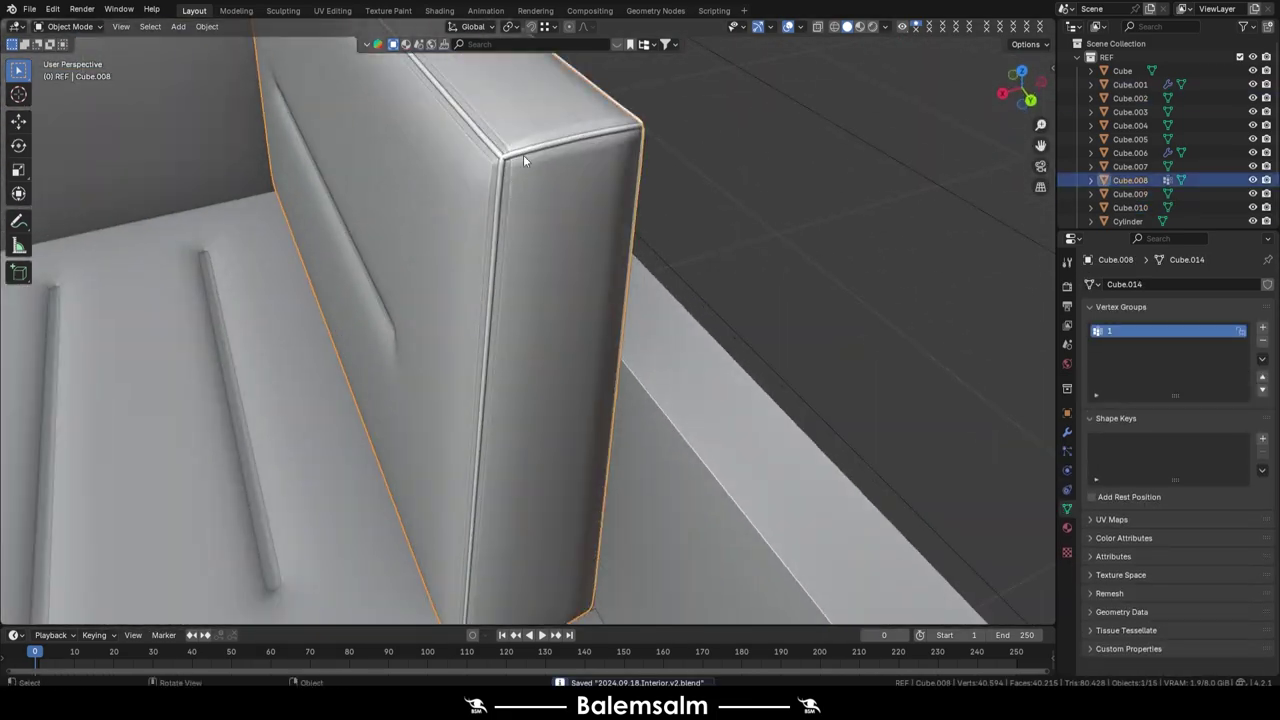
click(345, 14)
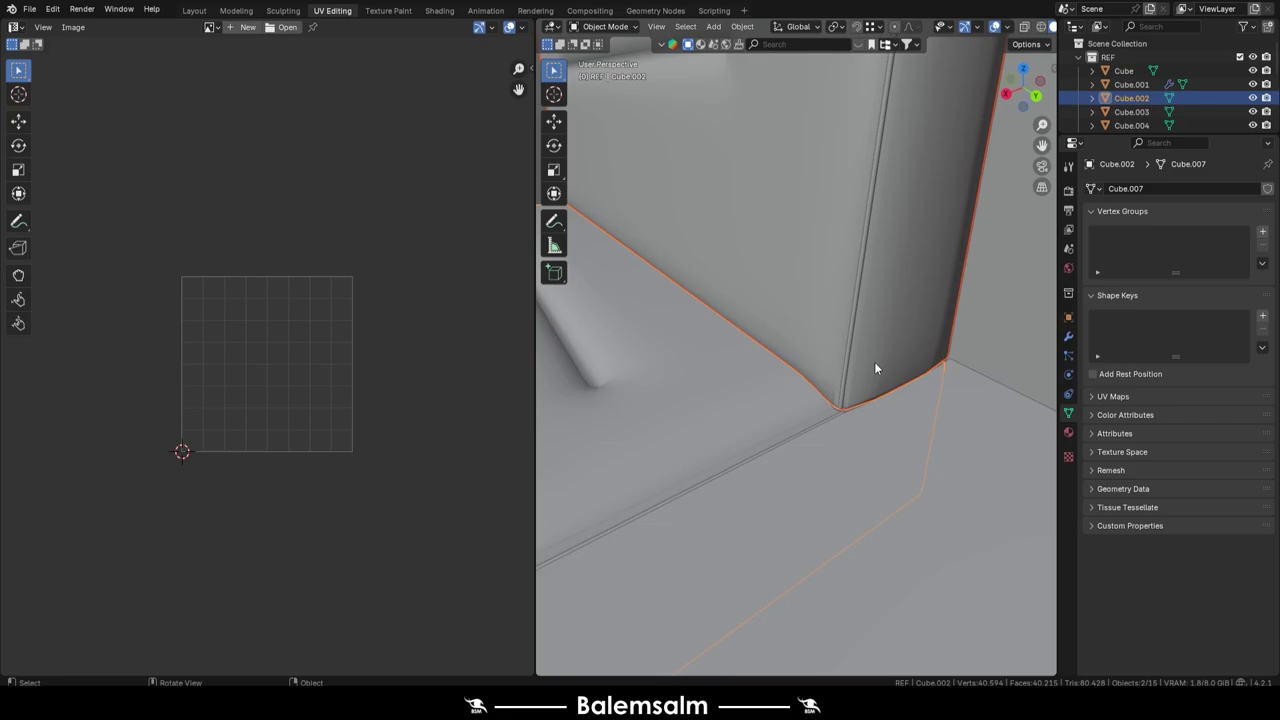
click(815, 422)
key(Tab)
key(u)
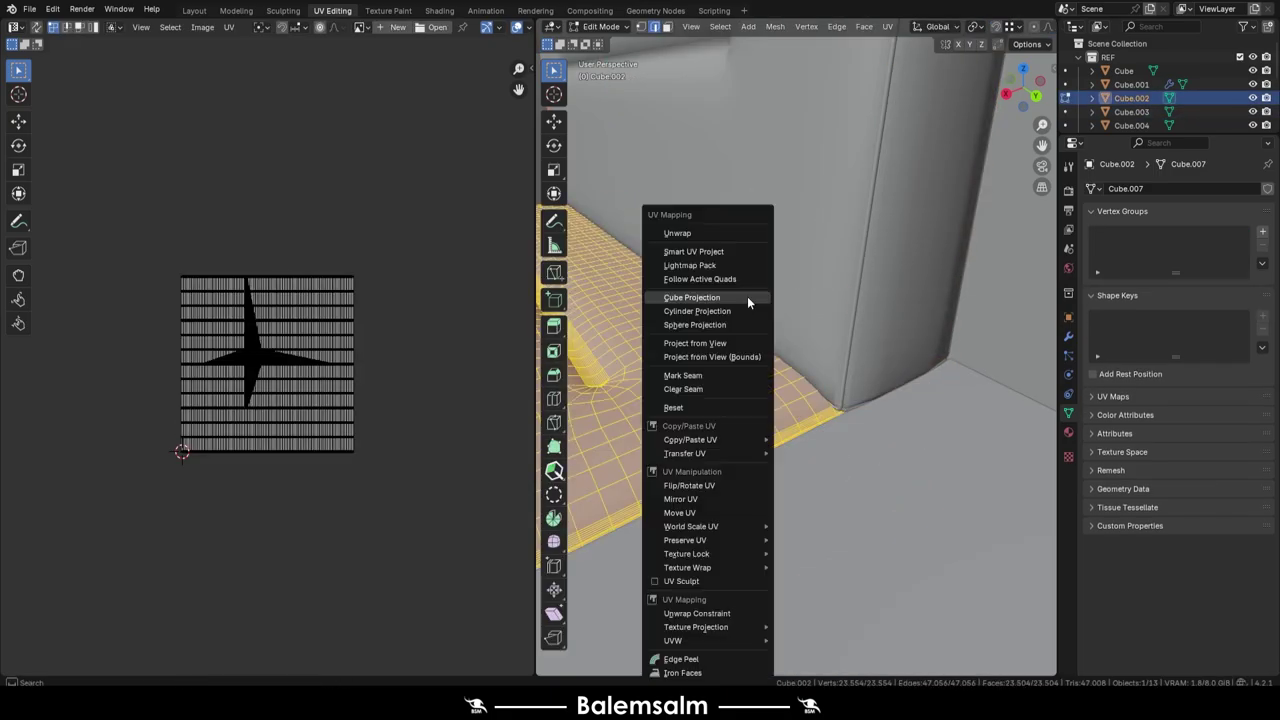
click(747, 296)
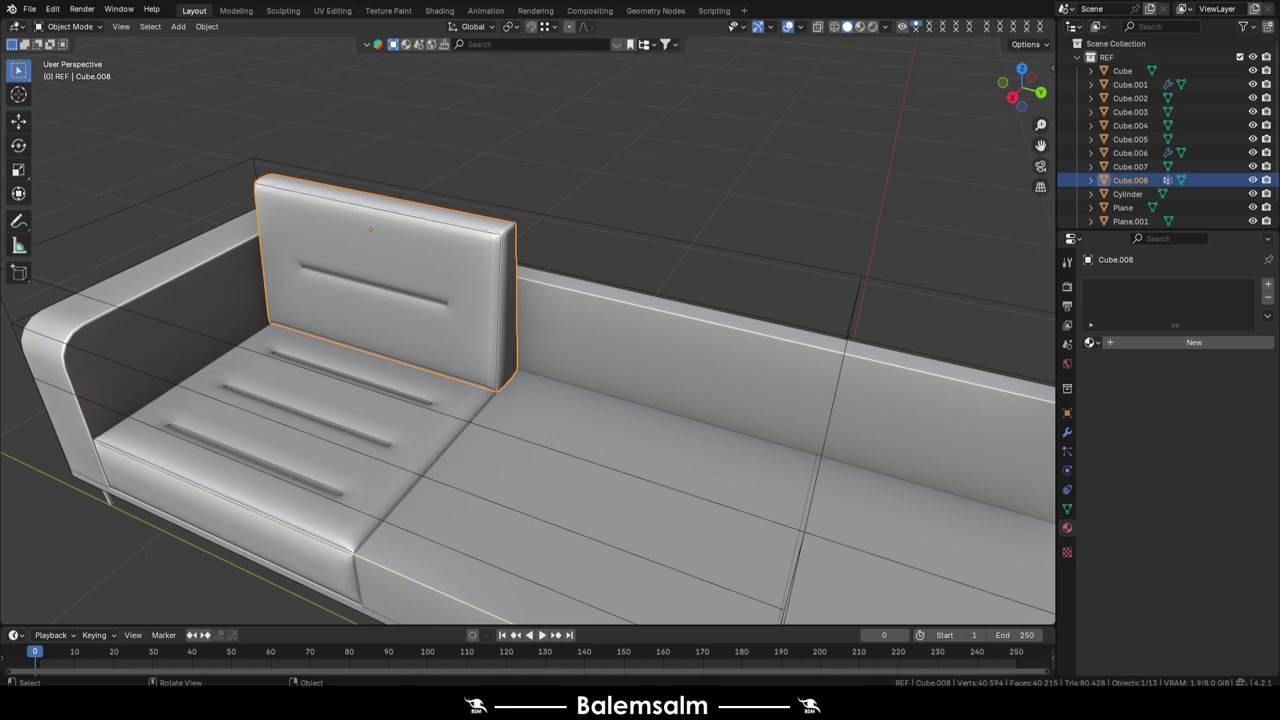
- Give the backrest cushion a new couch material, save, and check the seat cushion's material
click(1151, 341)
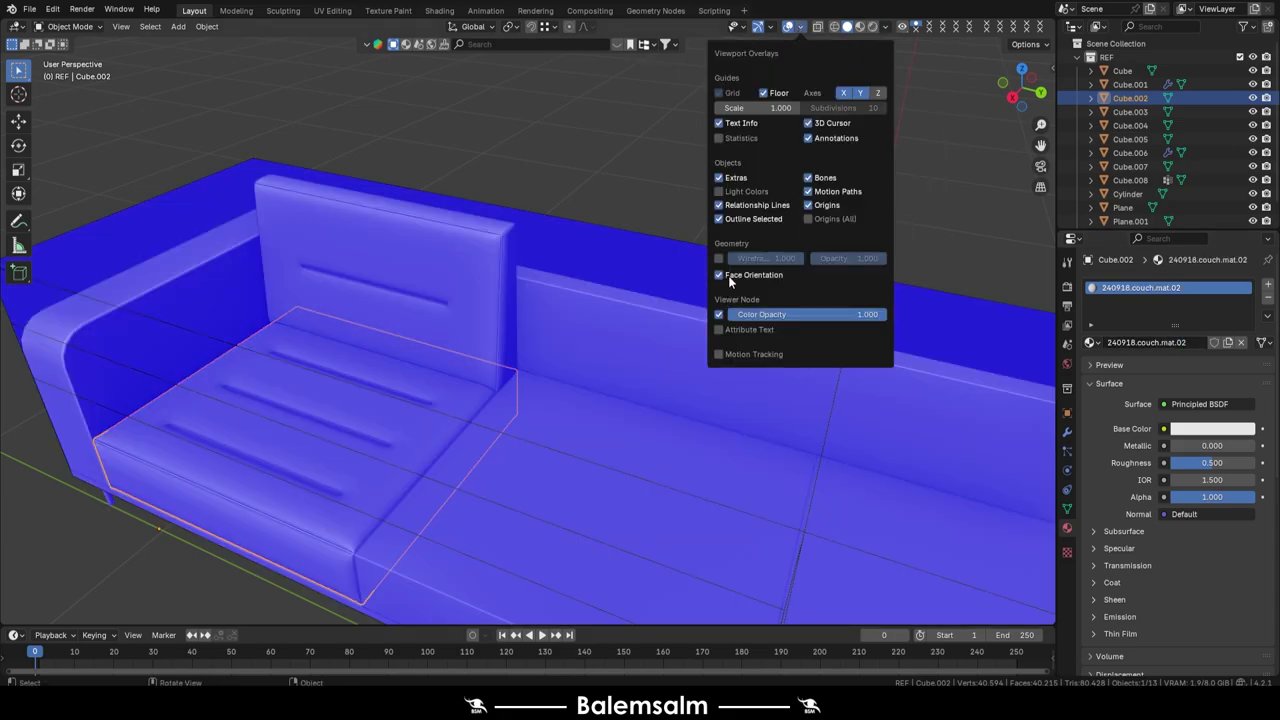
key(ctrl+s)
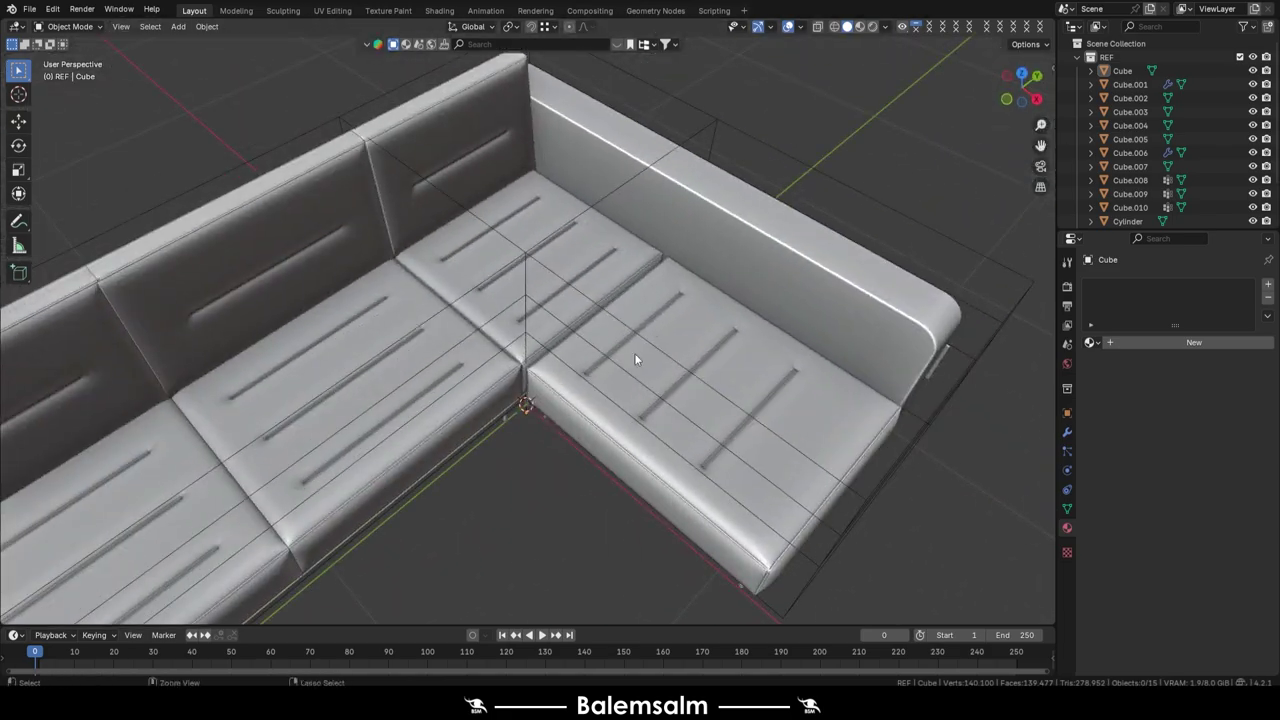
click(688, 248)
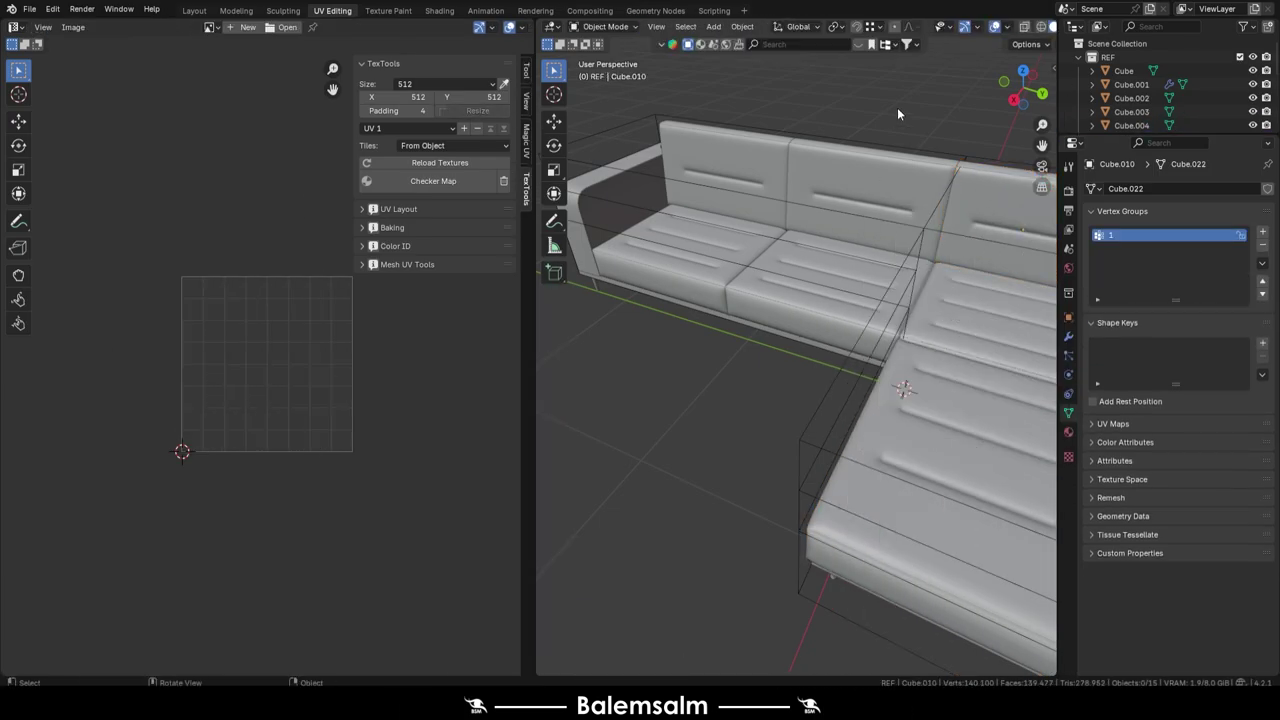
click(214, 12)
middle_drag(592, 245, 566, 293)
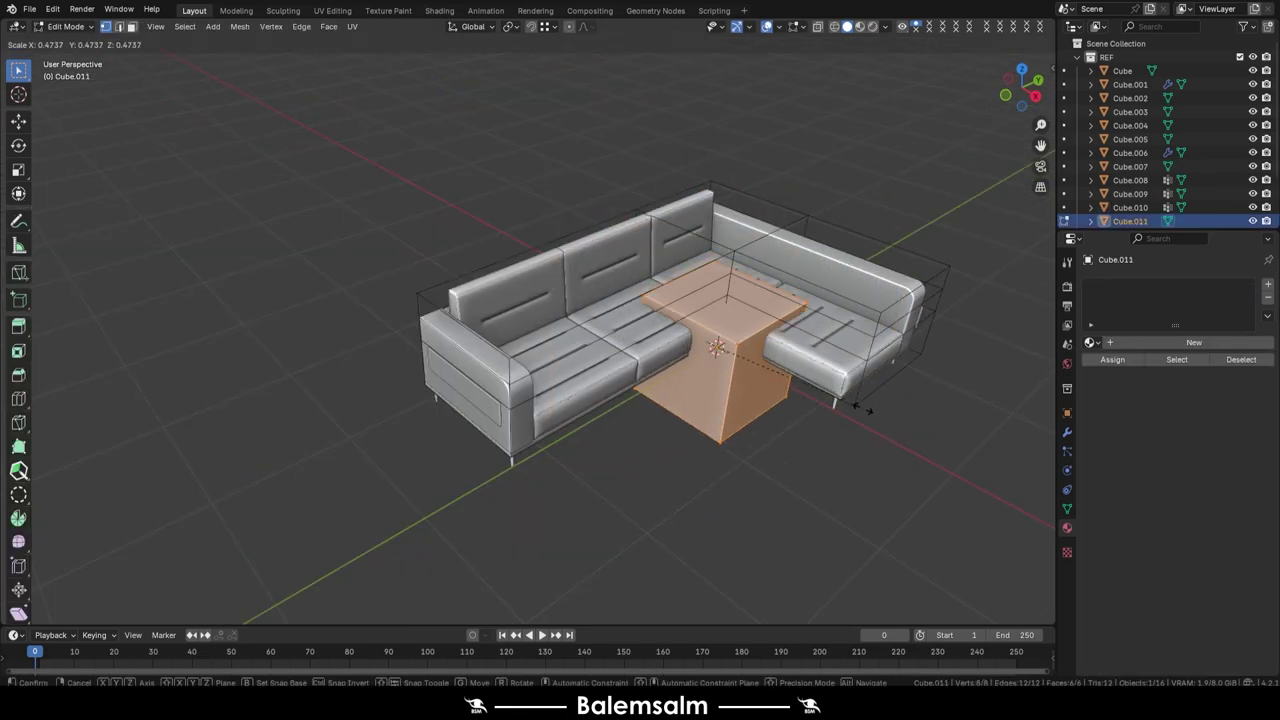
- Make the new box smaller, then scale it thinner along Y
click(866, 409)
key(KP_3)
key(s)
key(y)
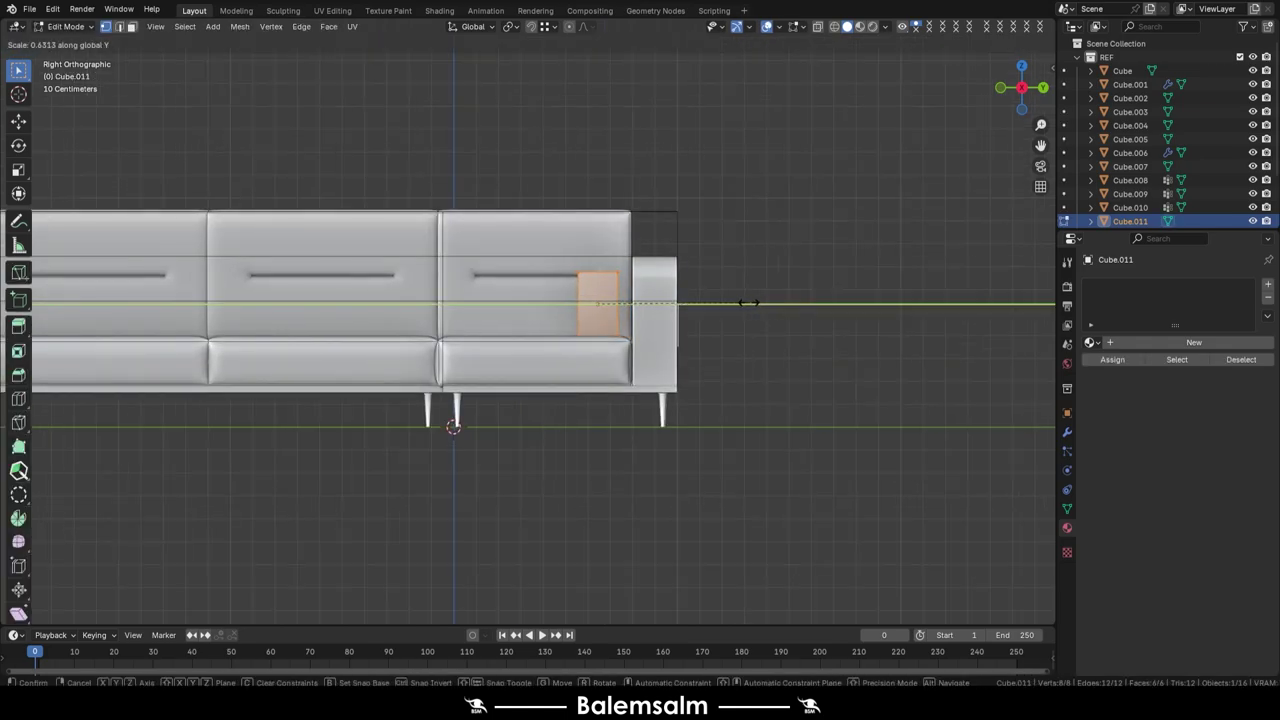
click(748, 303)
middle_drag(748, 303, 560, 320)
scroll(549, 313, up, 3)
- Add edge loops and a Simple Subdivision modifier, then bevel the loops into seam bands
key(ctrl+r)
scroll(549, 313, up, 2)
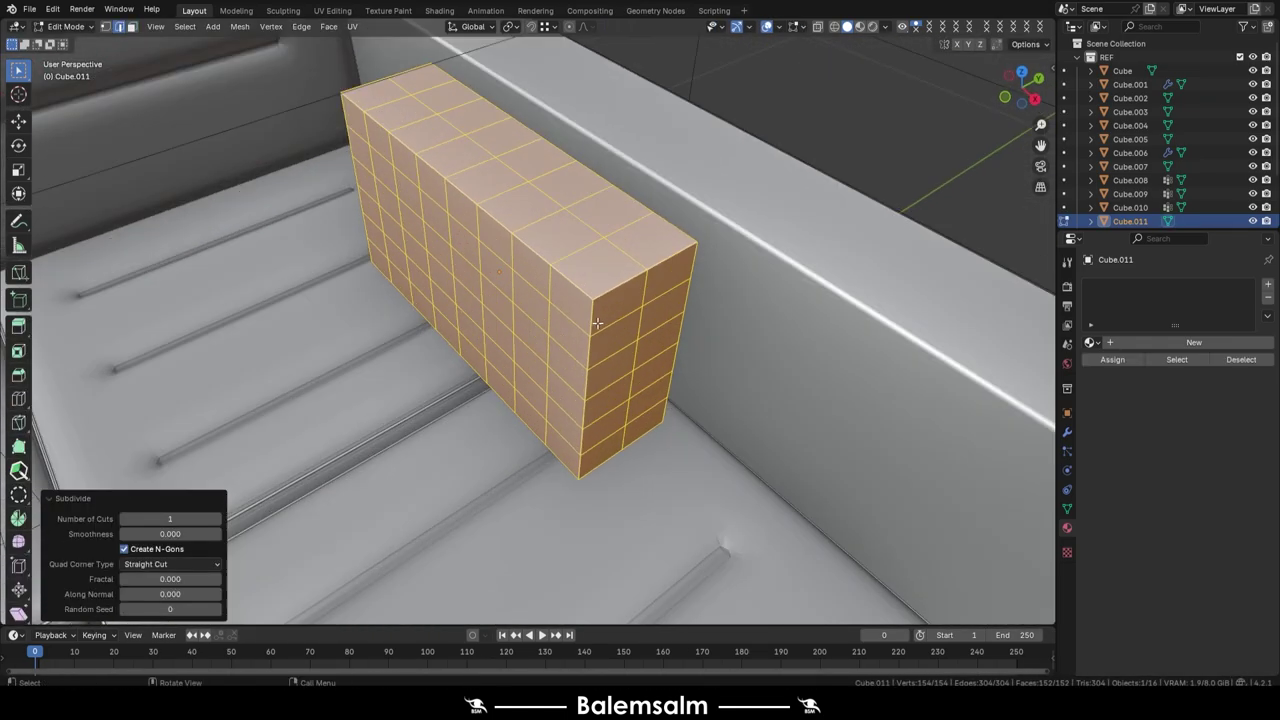
key(alt+a)
mouse_move(606, 326)
middle_down()
mouse_move(629, 320)
mouse_move(569, 334)
mouse_move(308, 272)
middle_up()
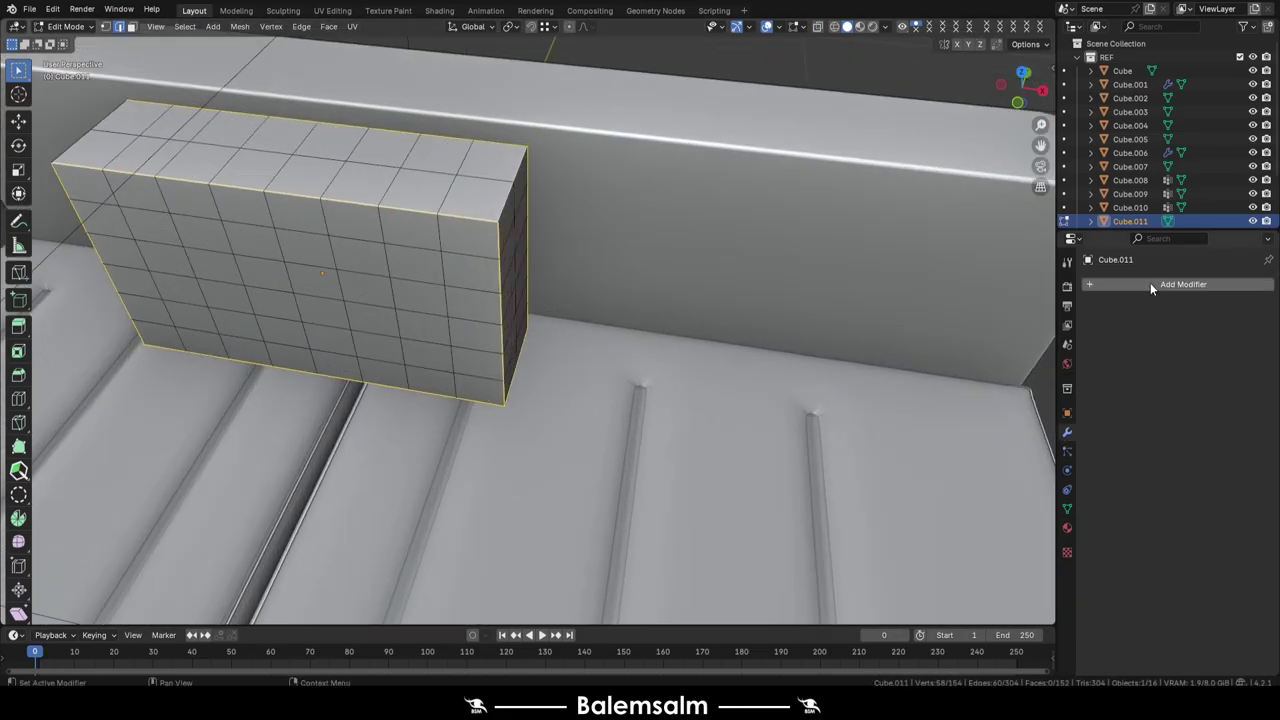
click(1245, 354)
key(ctrl+b)
click(768, 319)
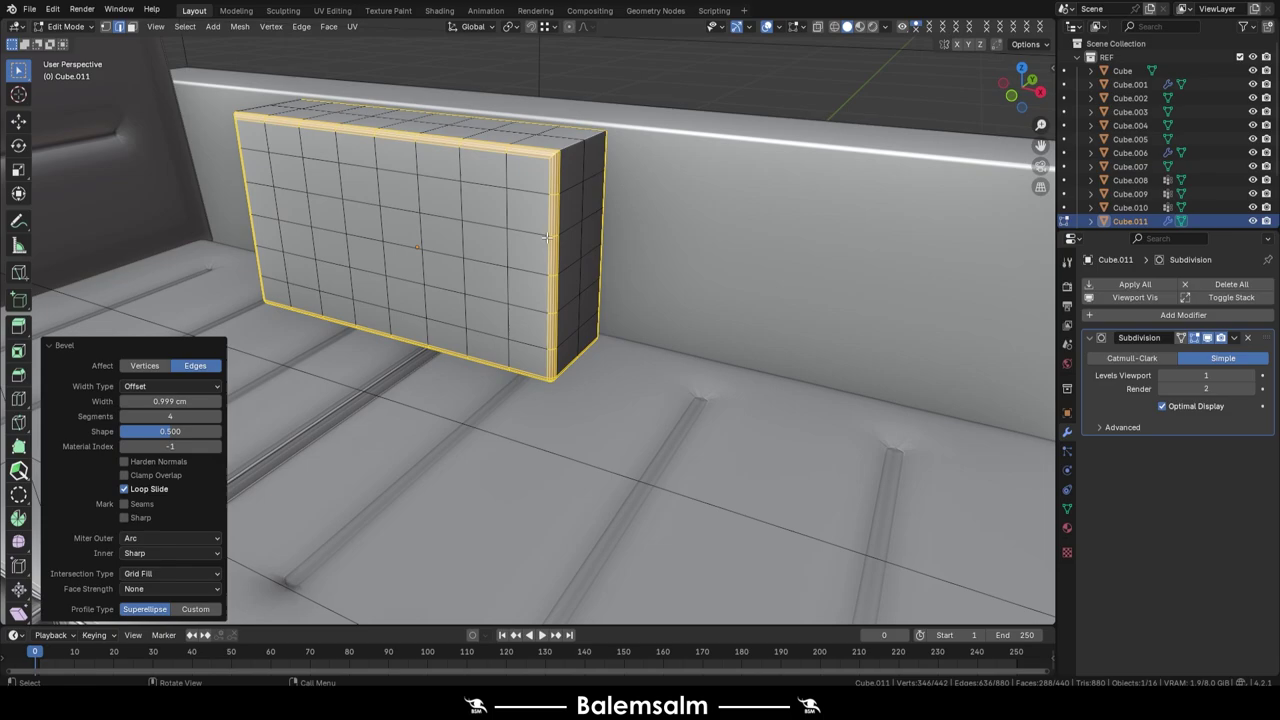
key(ctrl+b)
- In Sculpting, turn the bevelled bands into face sets and inflate the cushion with the Cloth Filter
click(709, 334)
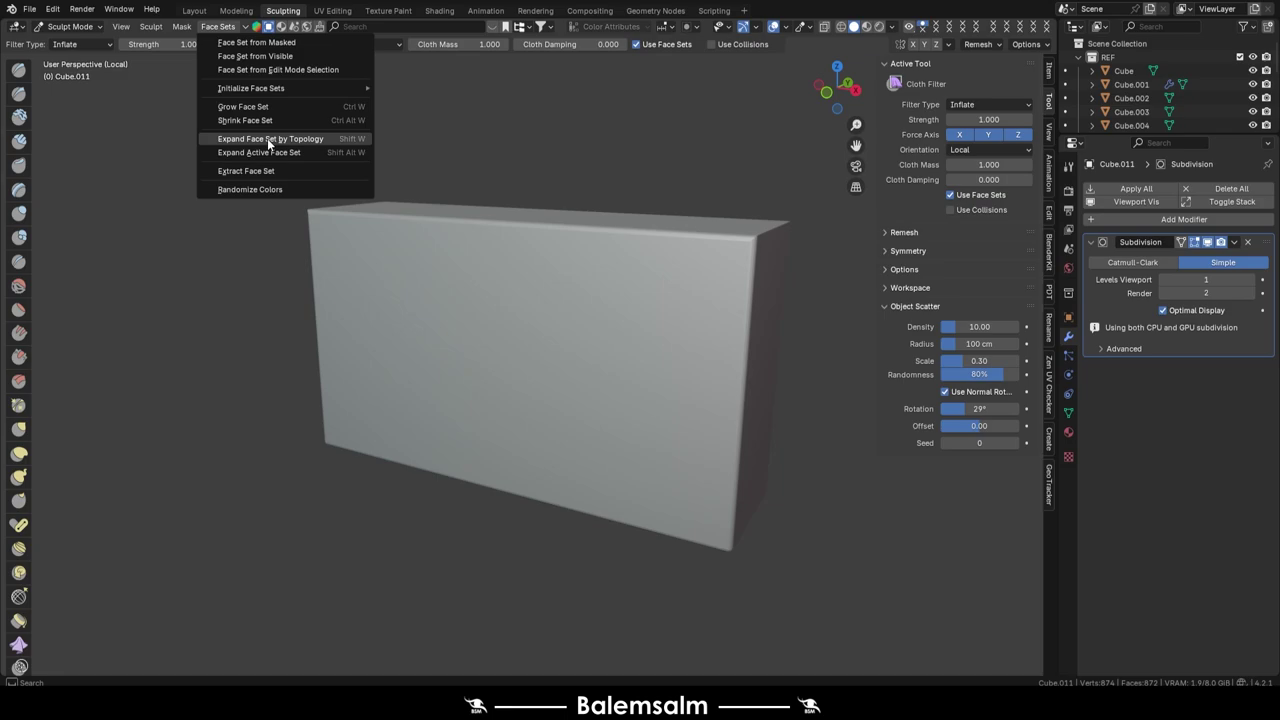
click(278, 69)
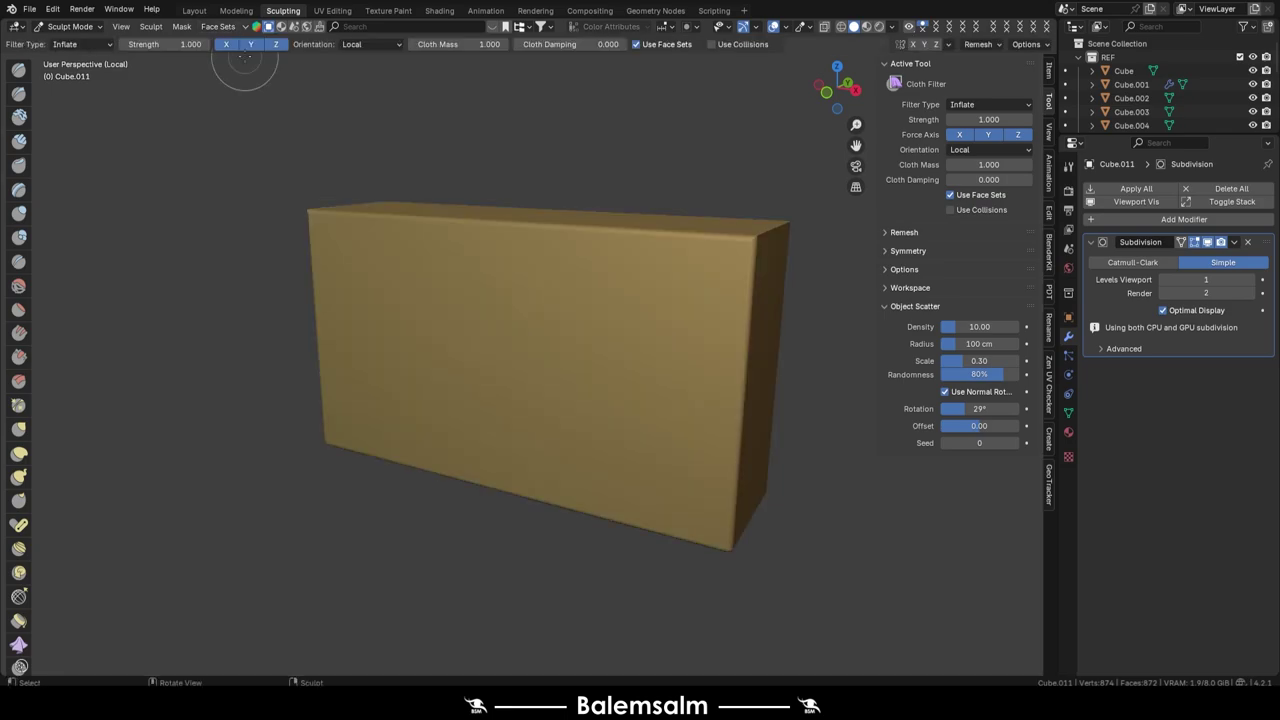
middle_drag(571, 177, 559, 212)
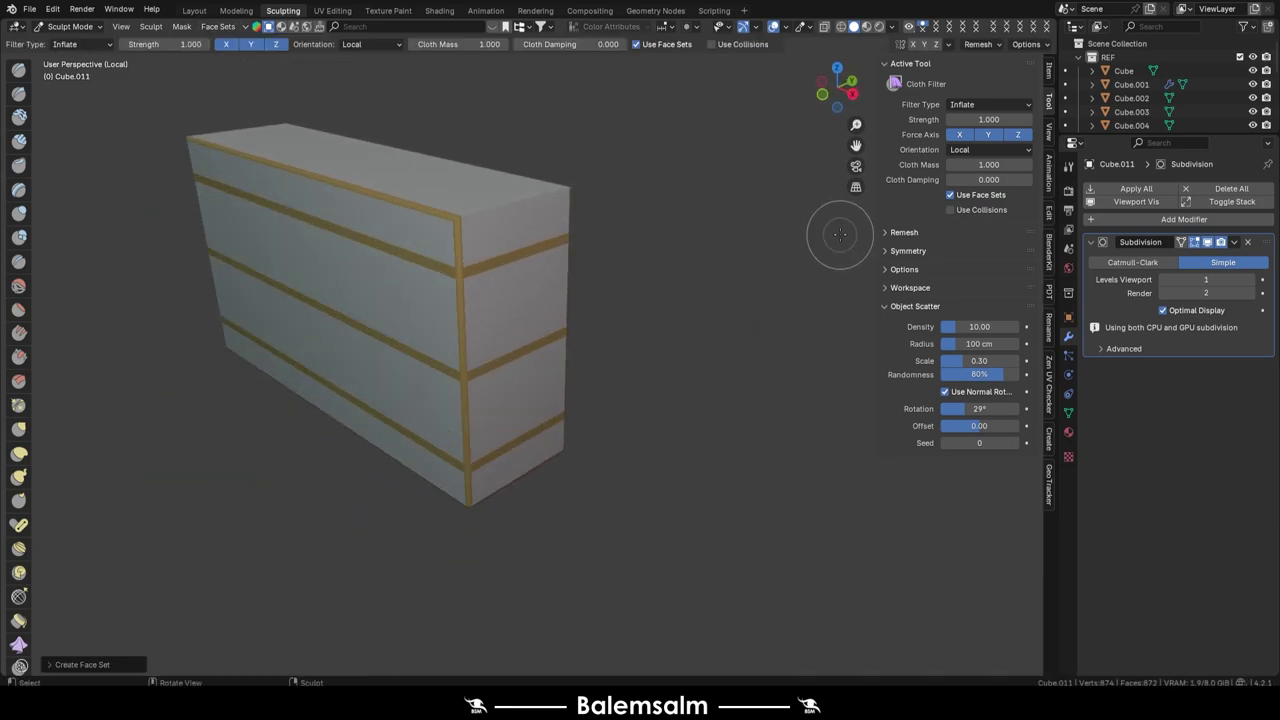
drag(470, 220, 493, 218)
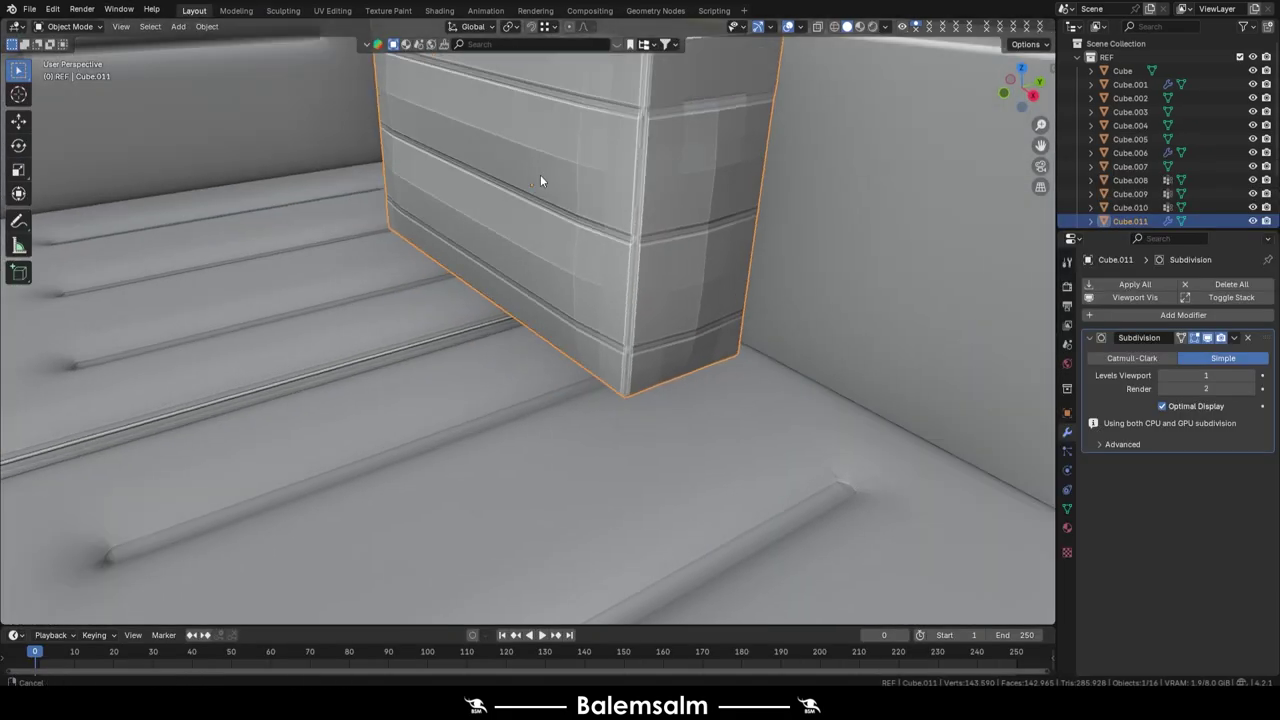
- Add a Smooth modifier to the cushion with Repeat set to 2
click(1183, 314)
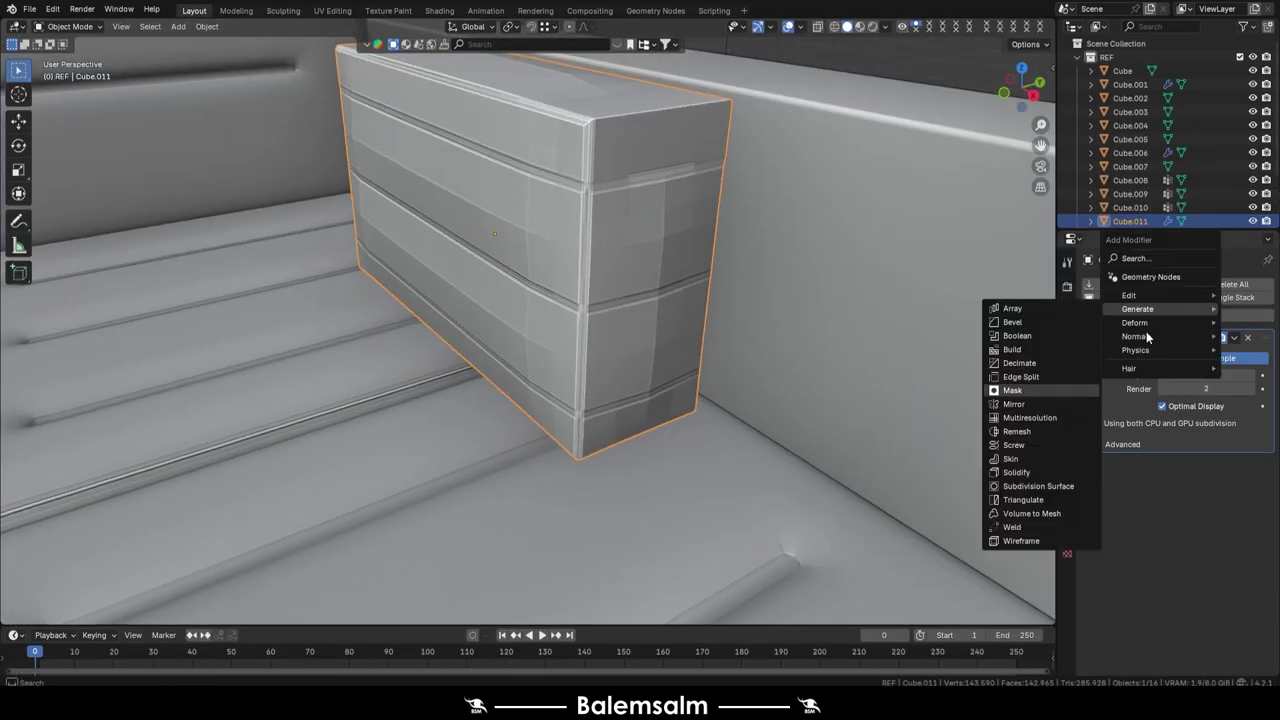
click(1060, 511)
click(1250, 498)
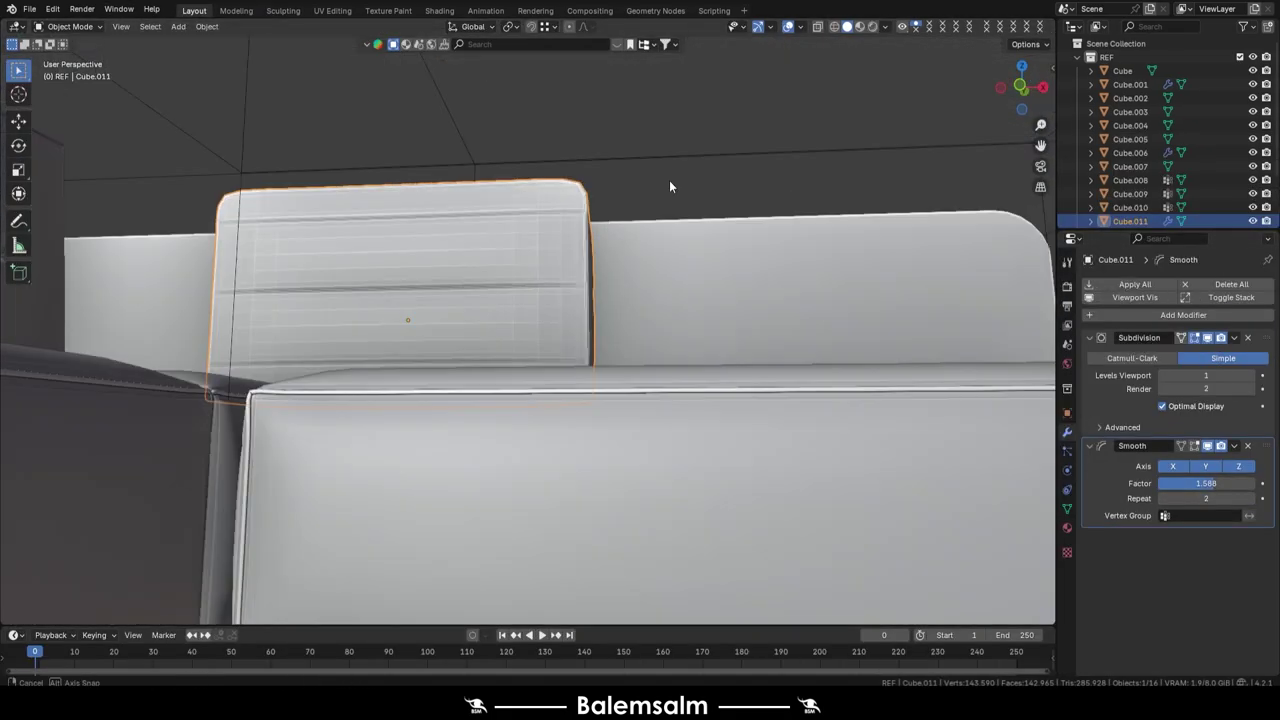
mouse_move(669, 180)
middle_down()
mouse_move(540, 319)
mouse_move(612, 233)
mouse_move(723, 147)
mouse_move(669, 274)
mouse_move(506, 246)
mouse_move(438, 198)
mouse_move(360, 175)
middle_up()
- Move the cushion 6.8 cm along Y and along X against the backrest, then apply its modifiers
key(Tab)
key(Tab)
key(g)
key(y)
click(413, 174)
key(g)
key(x)
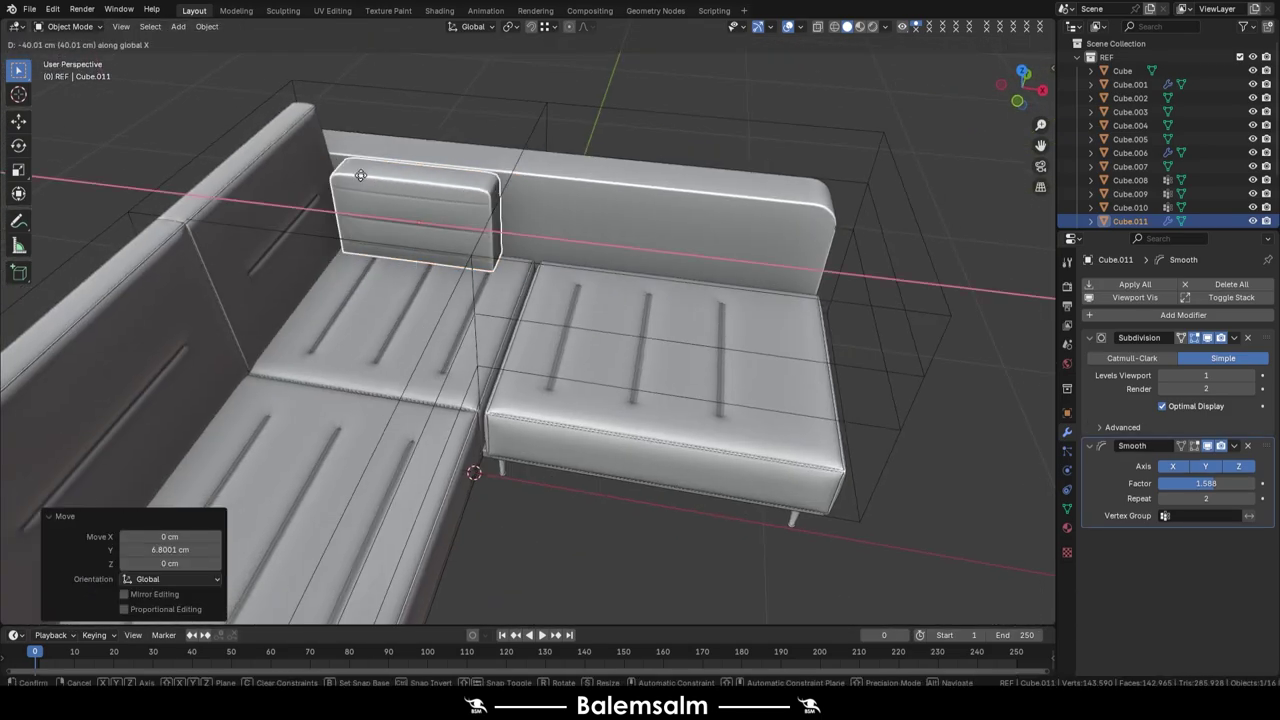
scroll(453, 208, up, 5)
middle_drag(517, 260, 517, 240)
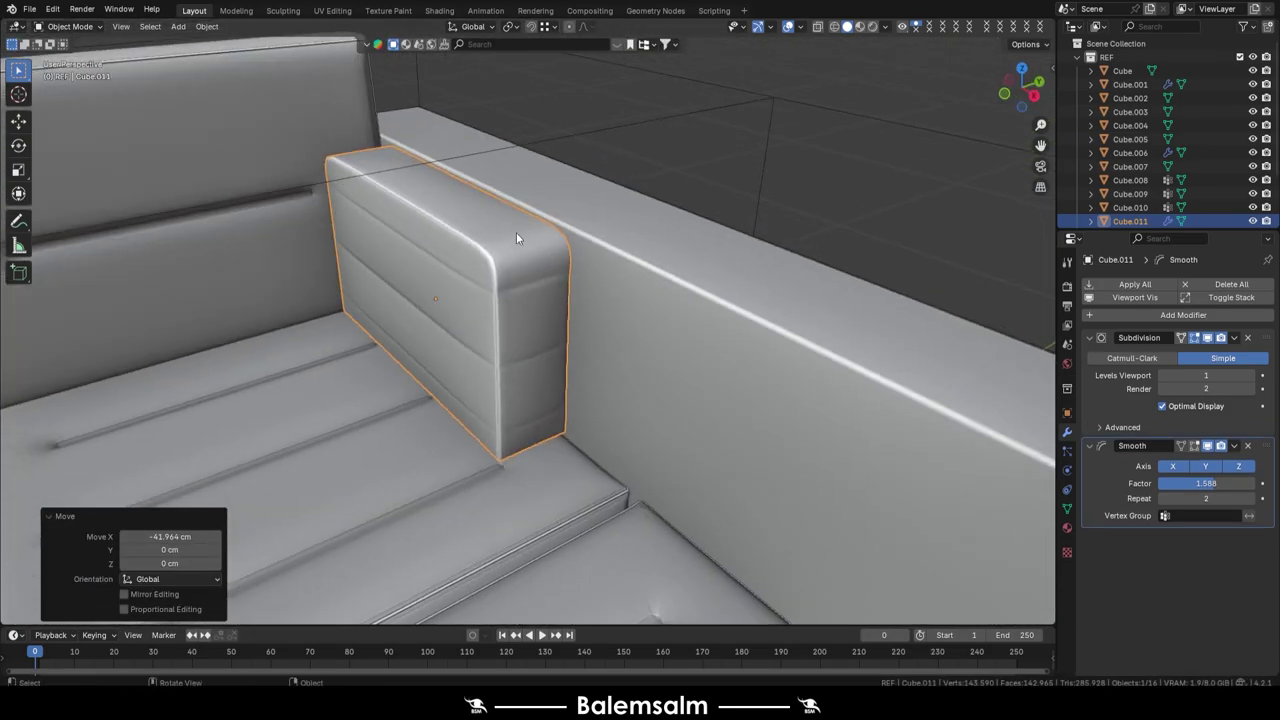
key(q)
click(524, 240)
- Convert the cushion's edge loop into a piping curve with bevel depth
key(Tab)
scroll(788, 121, up, 3)
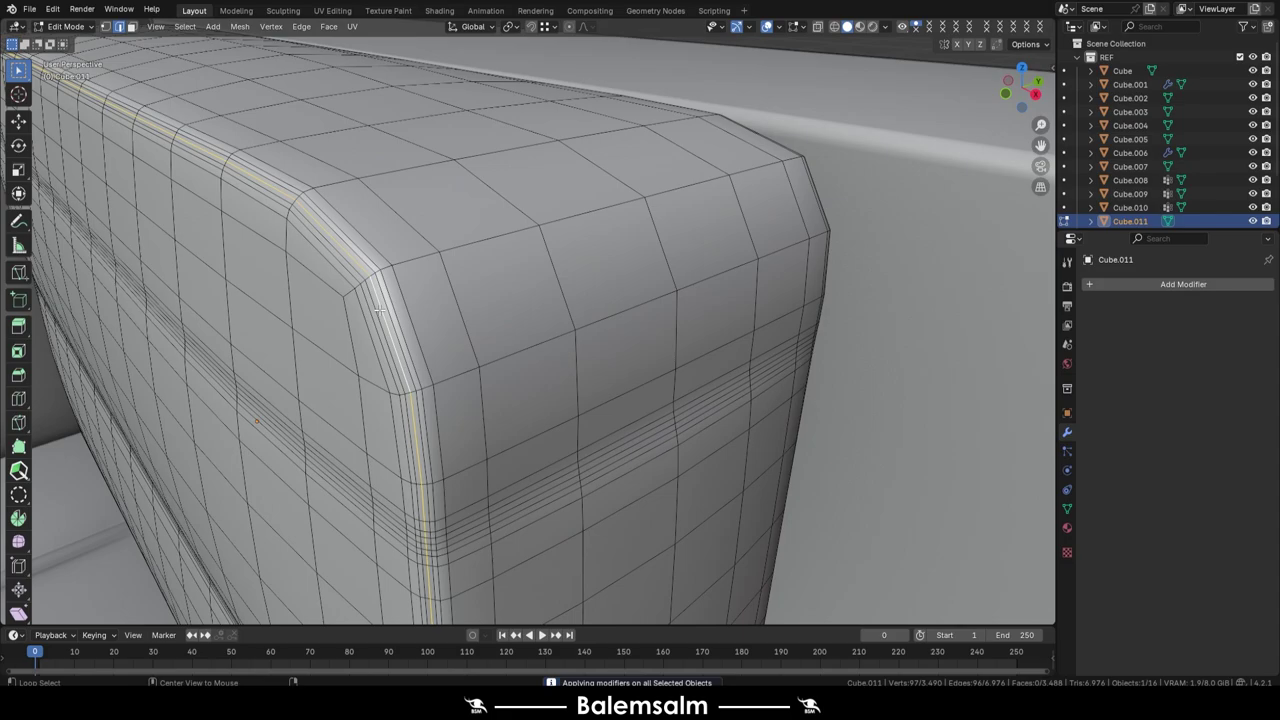
scroll(788, 121, down, 5)
key(Tab)
scroll(486, 188, up, 4)
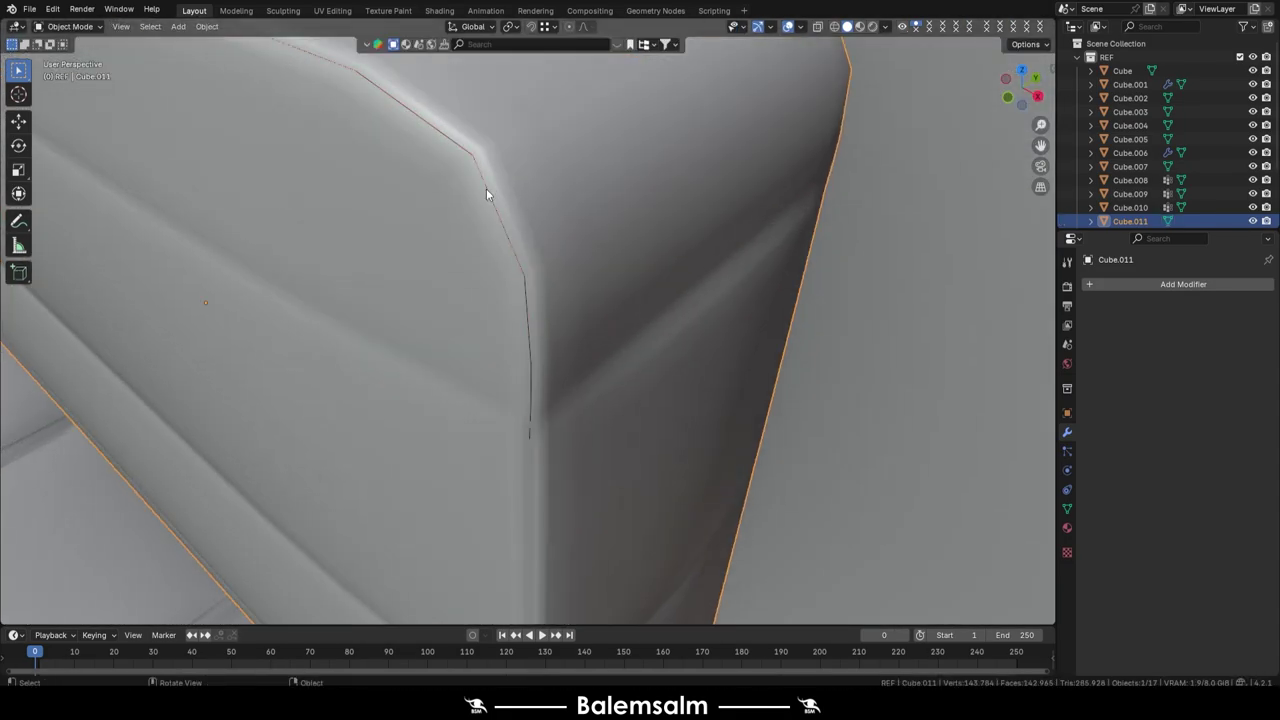
key(q)
click(603, 245)
- Shade the piping smooth, join it to the cushion, and check the cushion's material
right_click(672, 155)
click(672, 160)
scroll(589, 187, down, 5)
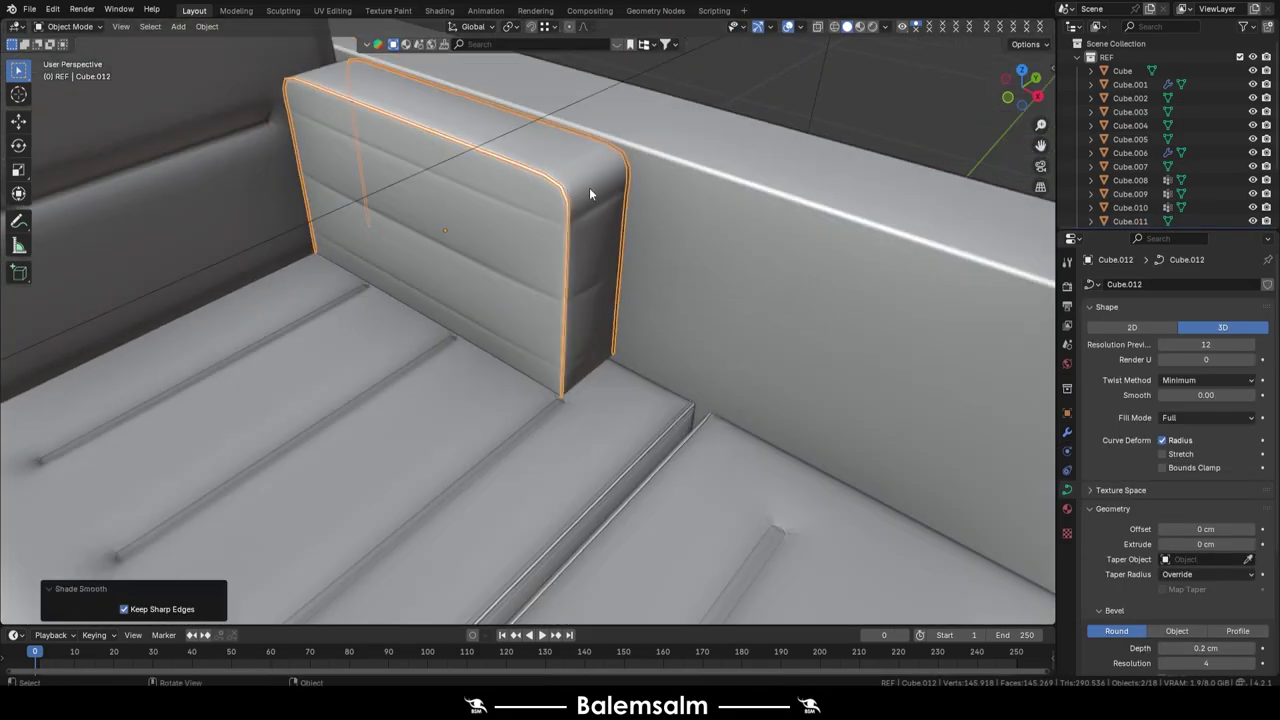
key(ctrl+z)
scroll(556, 236, up, 3)
middle_drag(554, 231, 538, 232)
scroll(545, 210, down, 3)
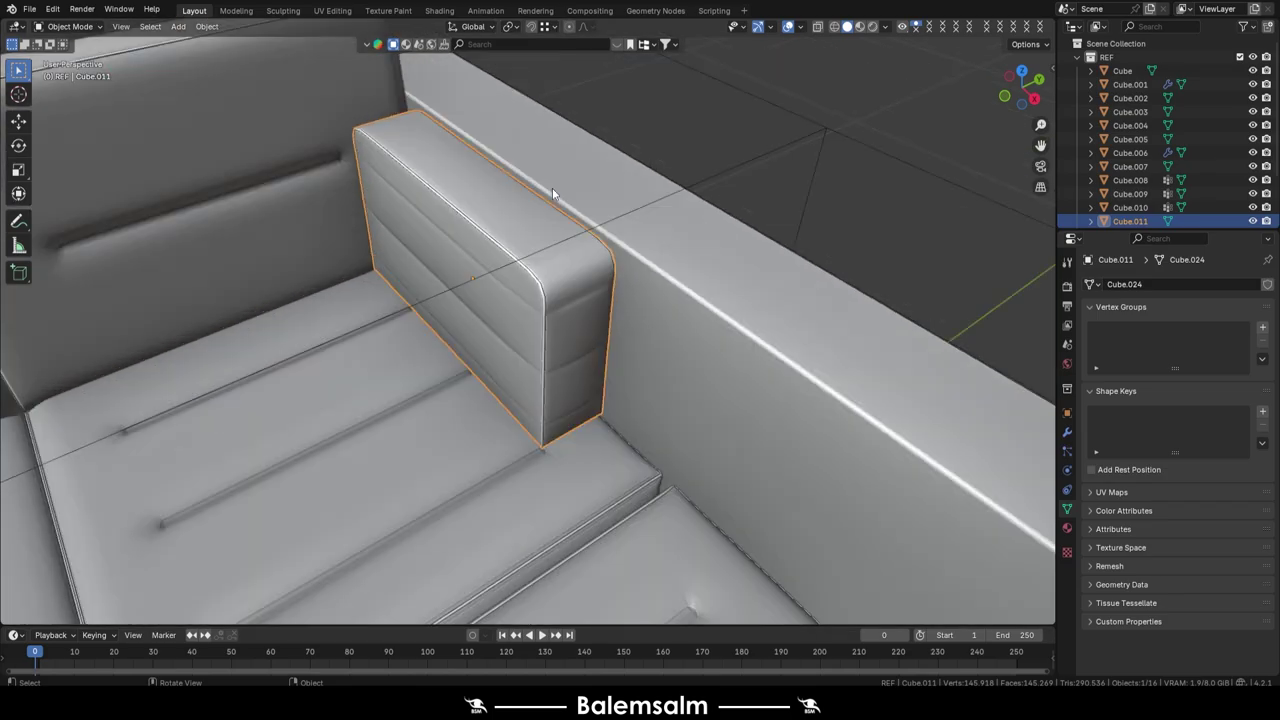
click(1066, 529)
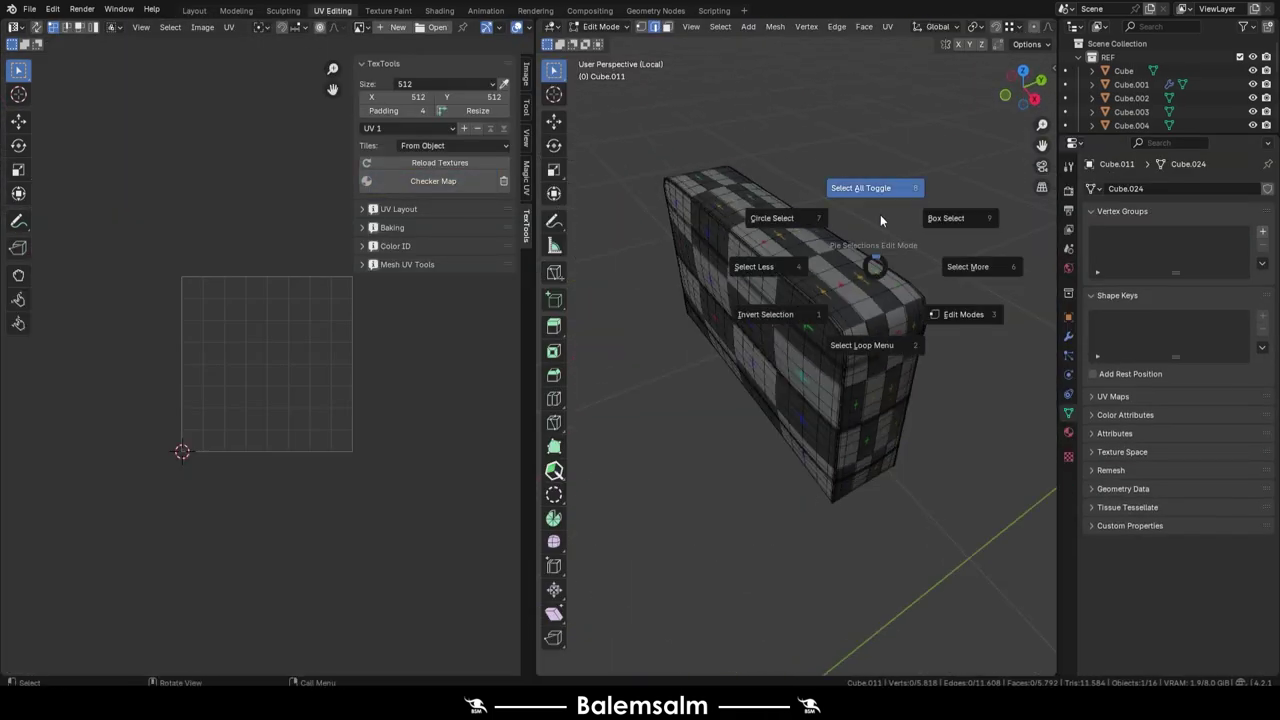
- Smart UV Project the back cushion and check its bevelled corner strip from several angles
click(880, 214)
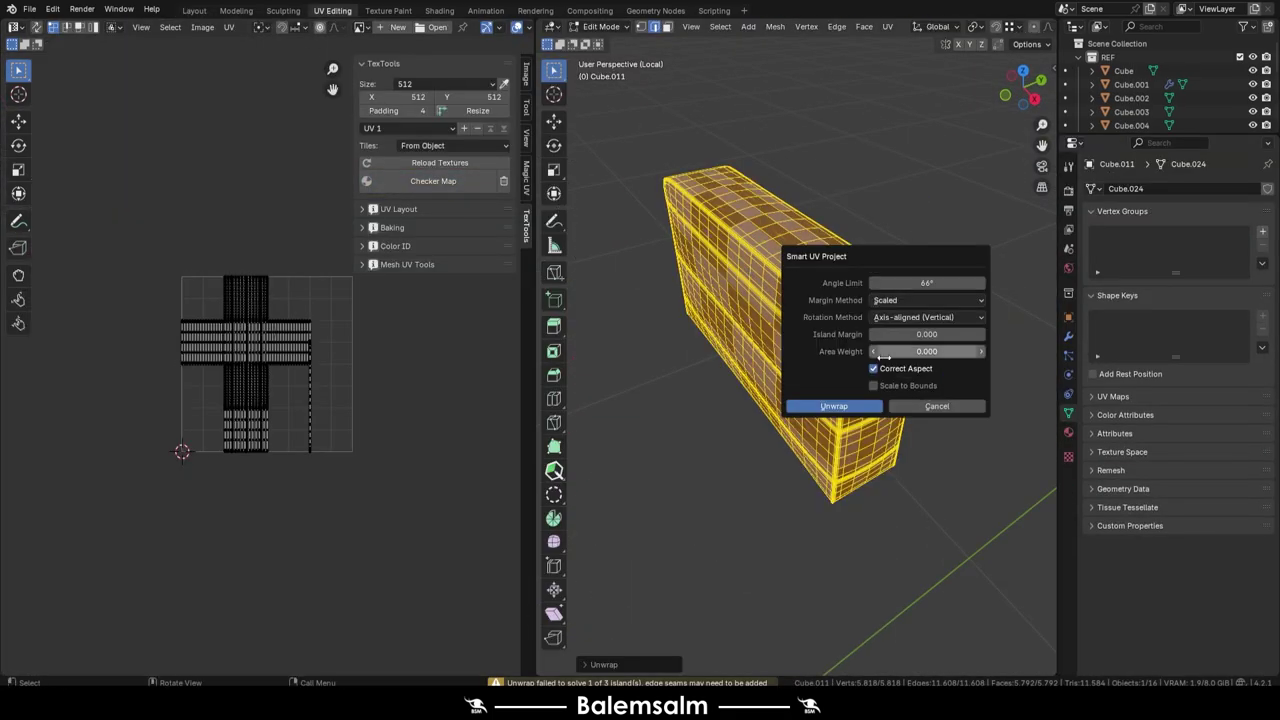
scroll(714, 217, up, 4)
key(ctrl+l)
alt+click(714, 217)
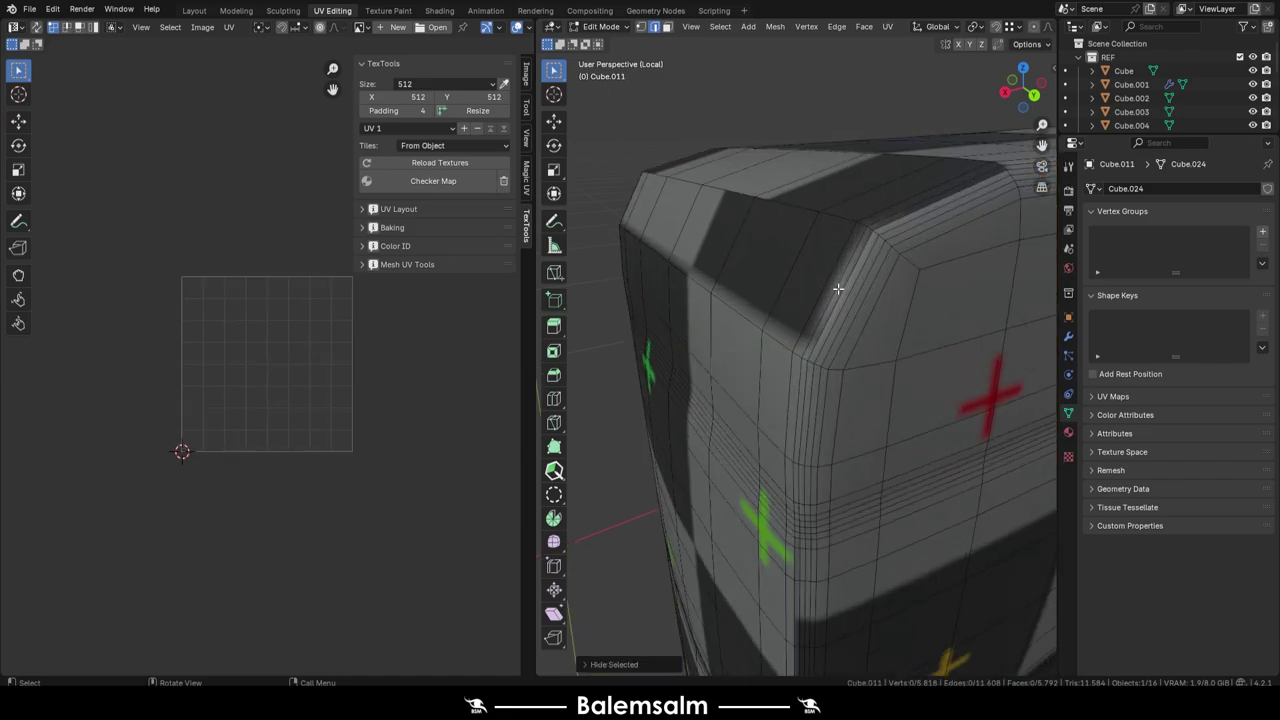
mouse_move(714, 217)
middle_down()
mouse_move(726, 263)
mouse_move(670, 265)
middle_up()
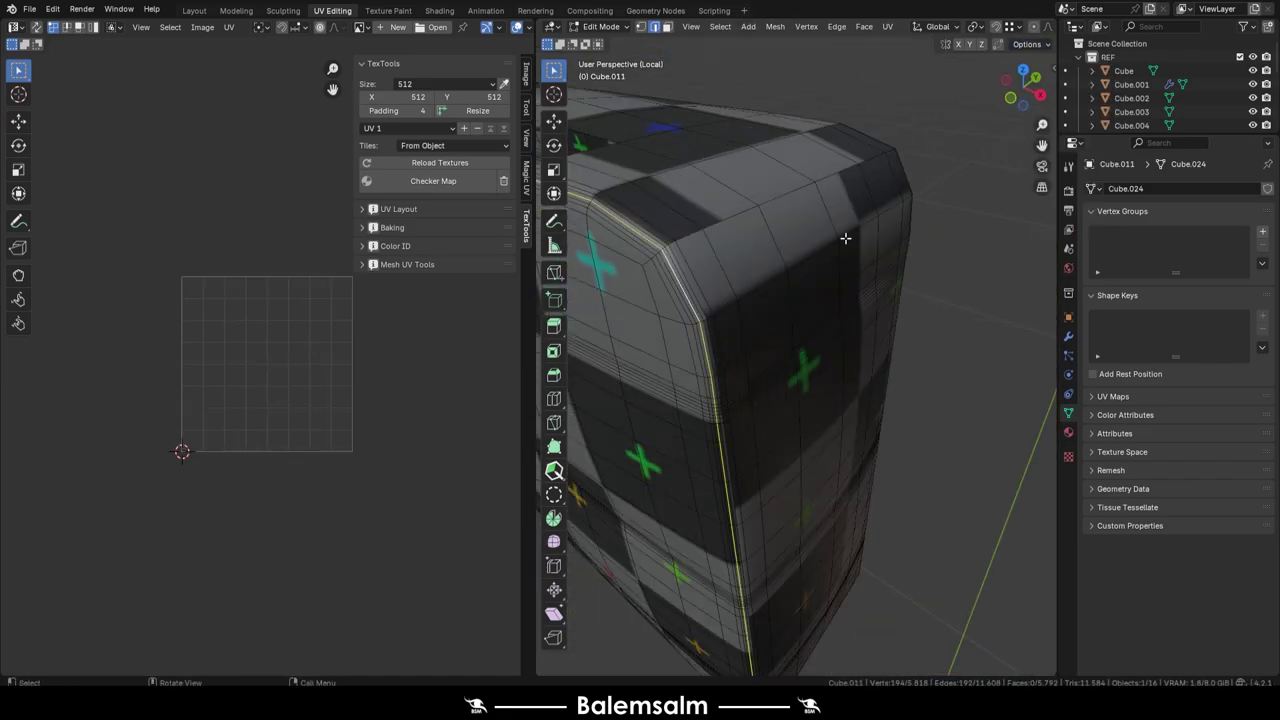
mouse_move(845, 238)
middle_down()
mouse_move(700, 260)
mouse_move(974, 320)
mouse_move(780, 180)
mouse_move(610, 117)
mouse_move(900, 220)
mouse_move(931, 209)
mouse_move(866, 263)
mouse_move(887, 247)
middle_up()
scroll(700, 260, up, 5)
scroll(689, 261, up, 2)
key(Tab)
scroll(930, 220, down, 5)
middle_drag(958, 197, 904, 256)
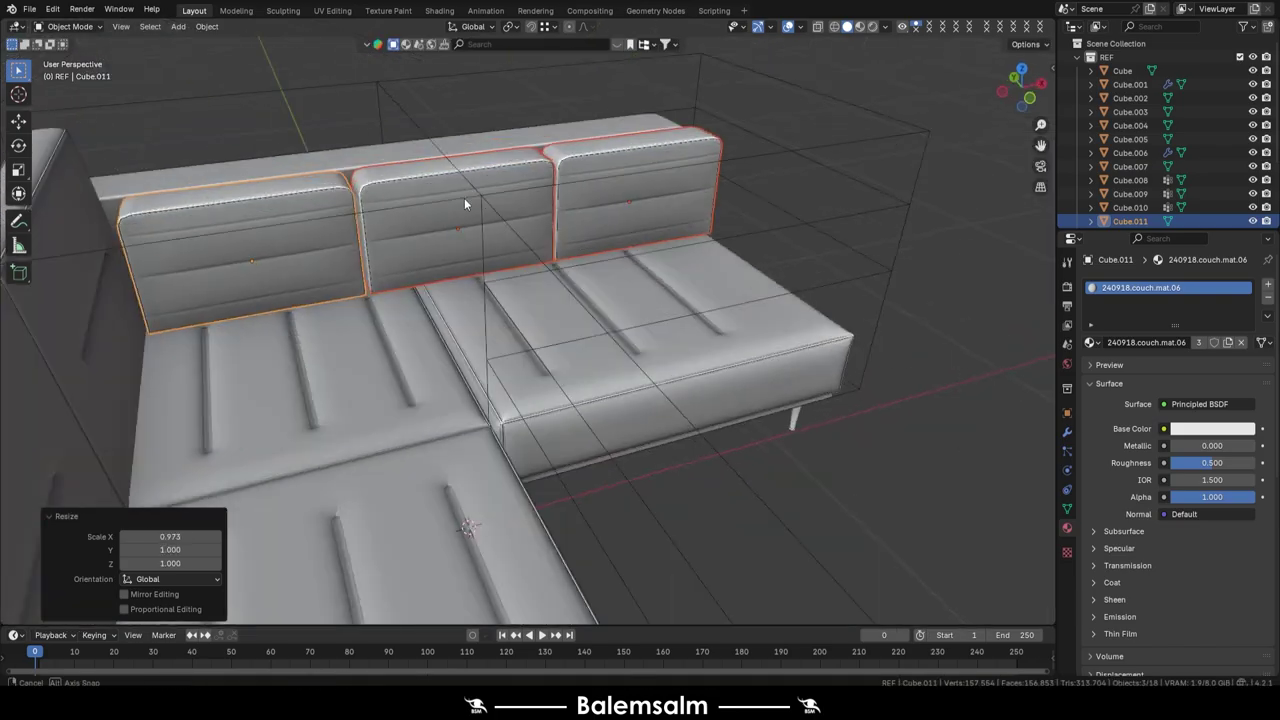
- Save the sofa file
mouse_move(464, 198)
middle_down()
mouse_move(576, 226)
mouse_move(460, 269)
middle_up()
key(ctrl+s)
click(592, 178)
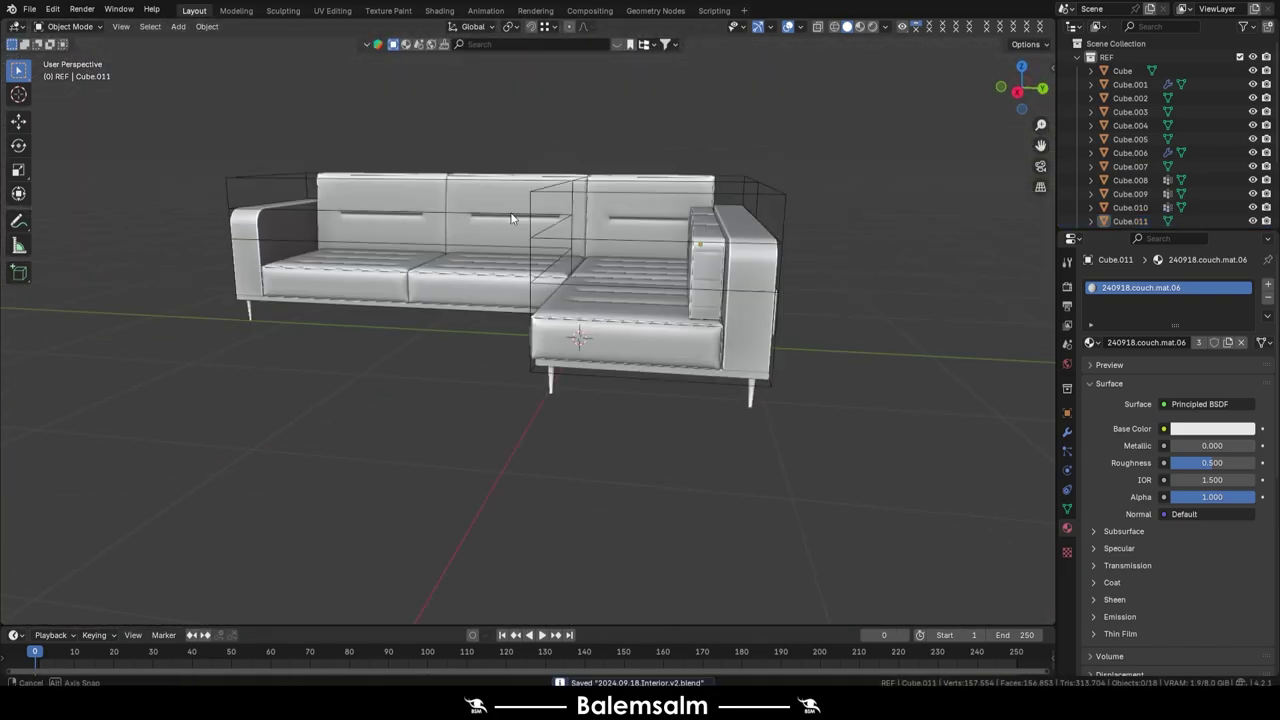
mouse_move(592, 178)
middle_down()
mouse_move(637, 270)
mouse_move(560, 290)
mouse_move(543, 214)
middle_up()
- Add a cube, flatten it along X into a slab, and add two loop cuts
key(shift+a)
click(637, 270)
key(s)
key(s)
key(x)
key(Tab)
key(ctrl+r)
scroll(491, 297, up, 1)
click(491, 297)
key(Tab)
- Add subdivision and a Cloth simulation with 0.35 pressure to the pillow block, then play it
click(979, 289)
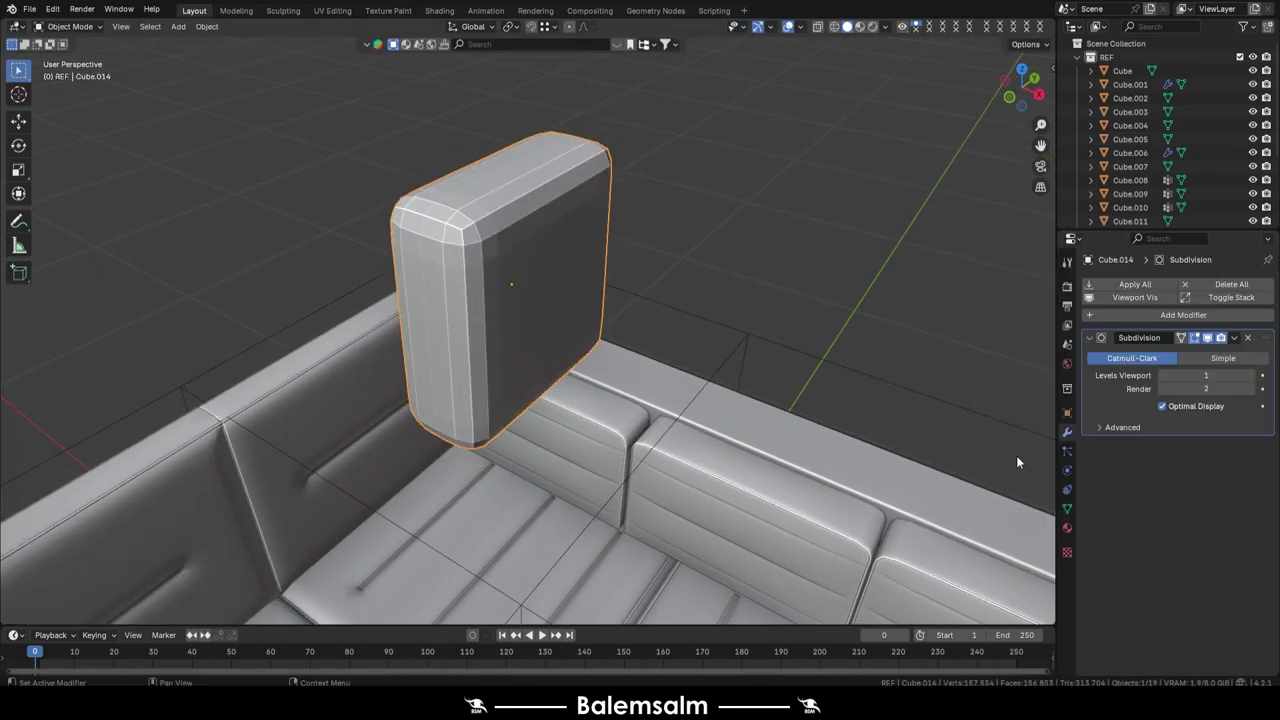
click(1067, 470)
click(1135, 331)
scroll(1128, 422, down, 5)
text(0.35)
key(Return)
scroll(1144, 503, down, 2)
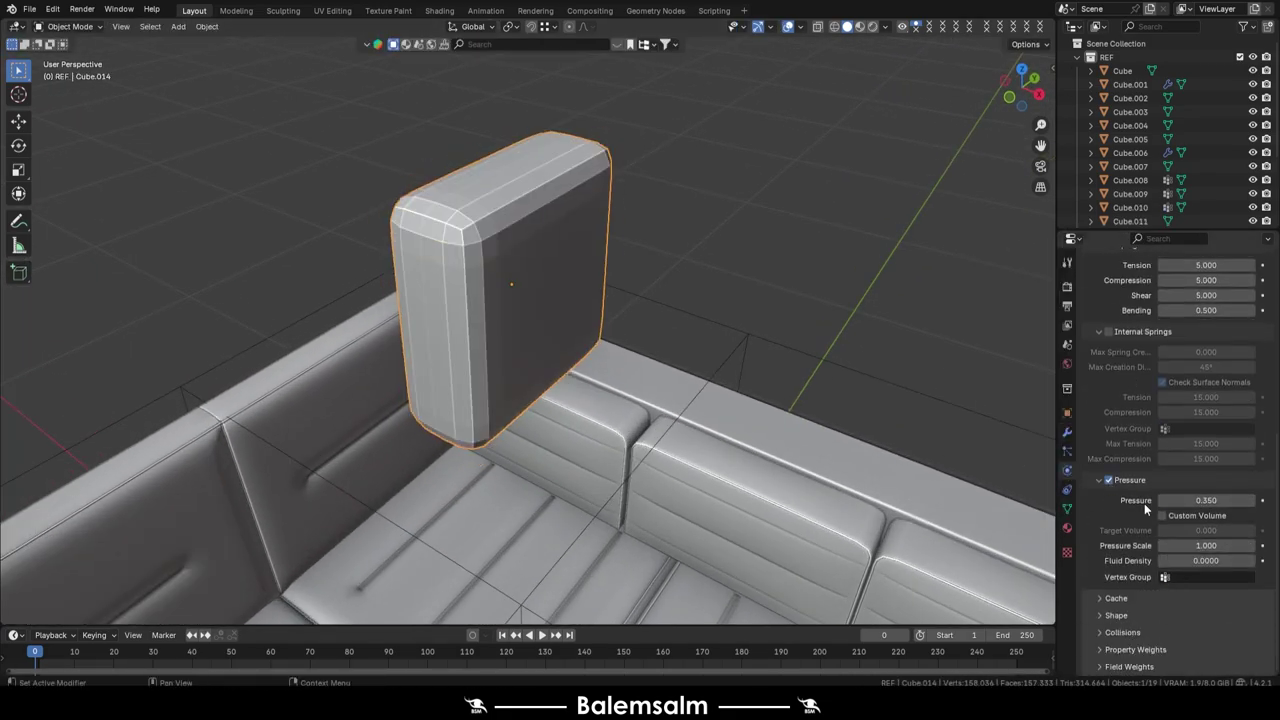
click(1067, 431)
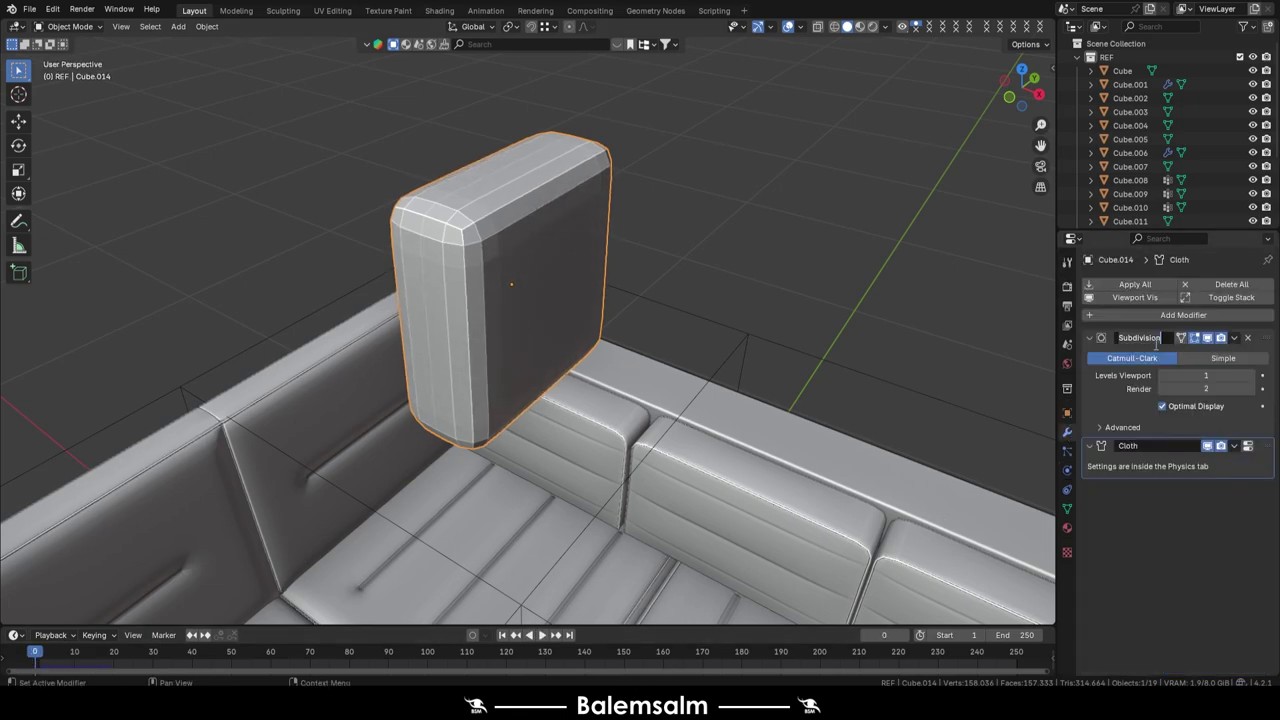
key(space)
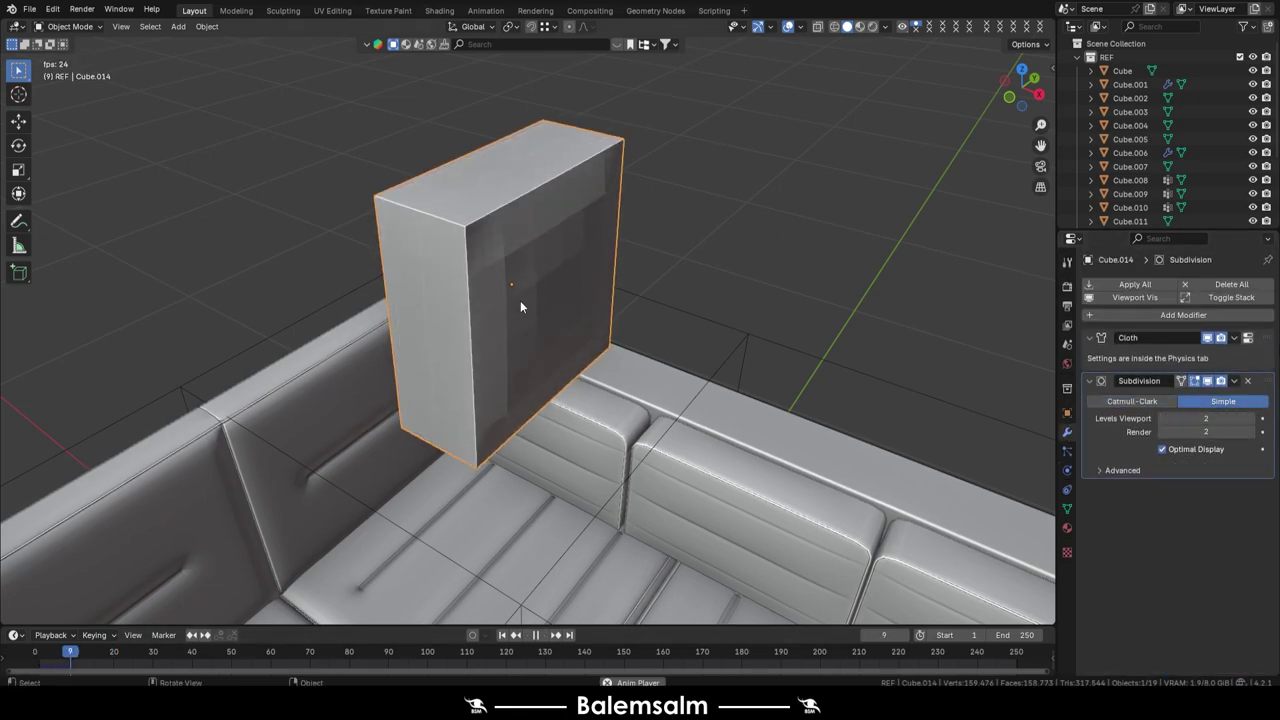
- Thin the pillow block along X and replay the cloth inflation, stopping at frame 30
key(Tab)
middle_drag(700, 240, 651, 197)
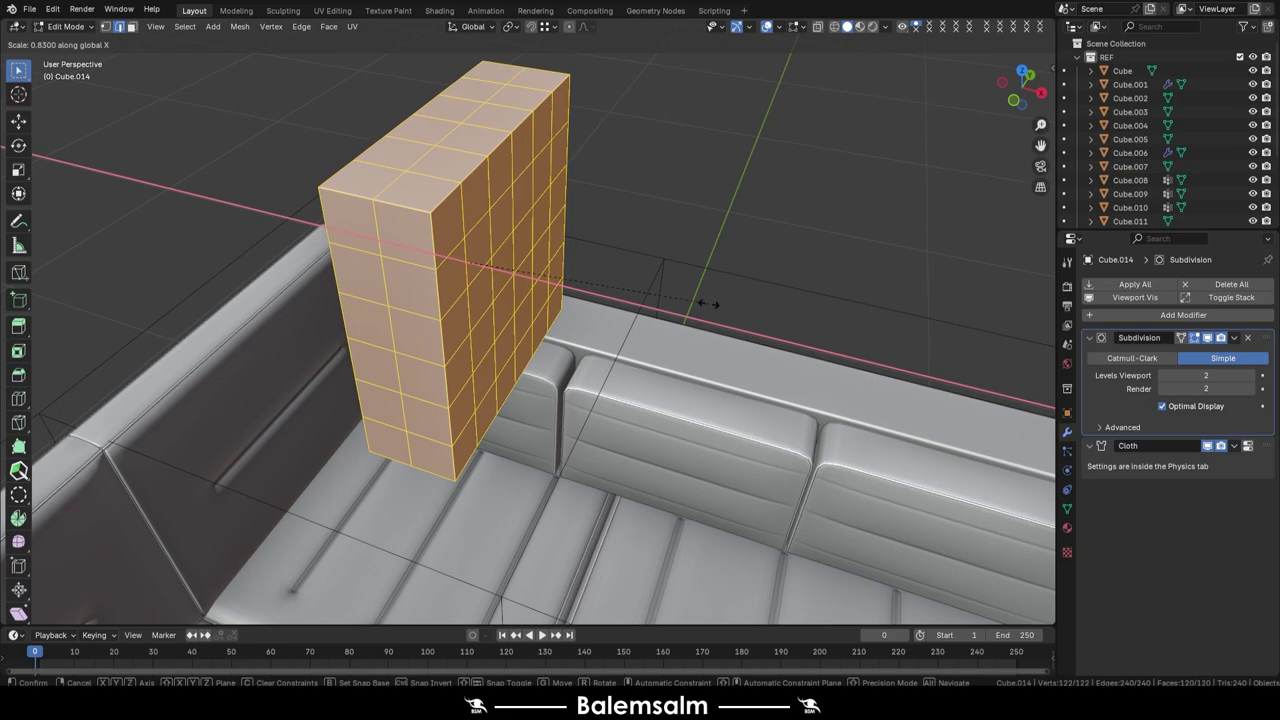
key(Tab)
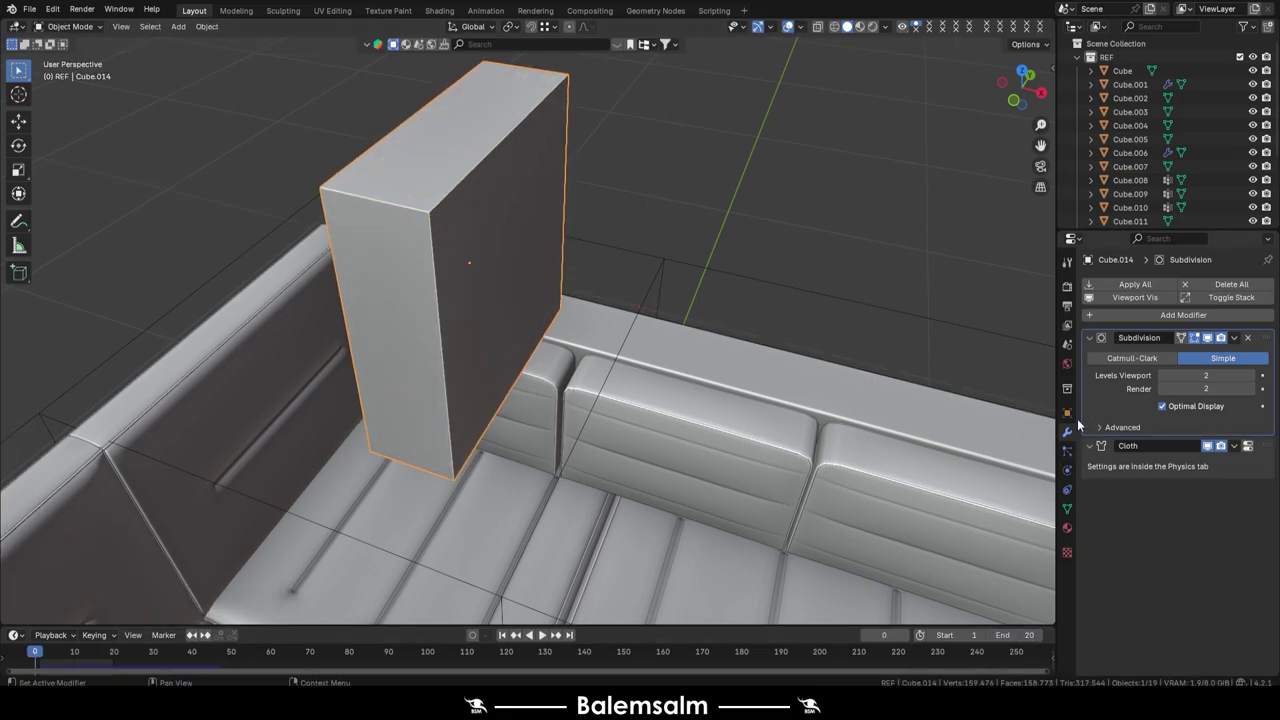
click(1067, 470)
key(space)
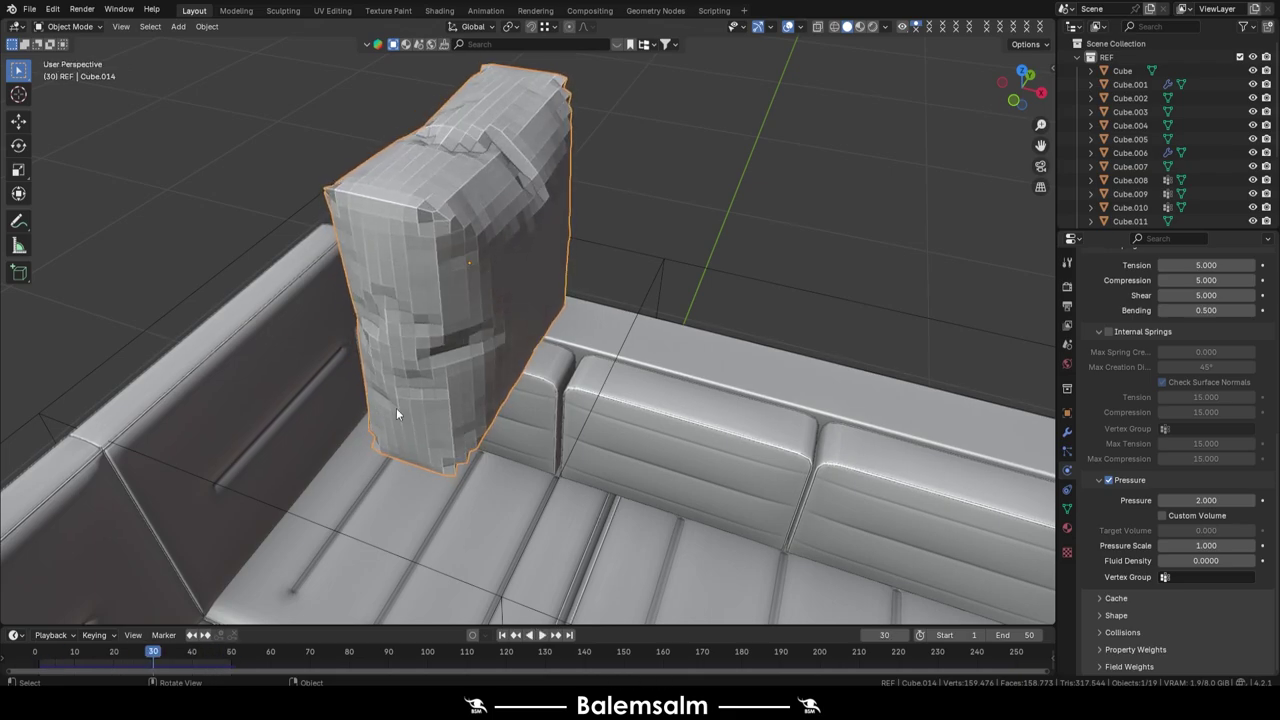
key(space)
middle_drag(396, 408, 757, 257)
- Add a Smooth modifier and apply all modifiers to bake the puffy pillow shape
click(1067, 431)
click(1143, 363)
key(Escape)
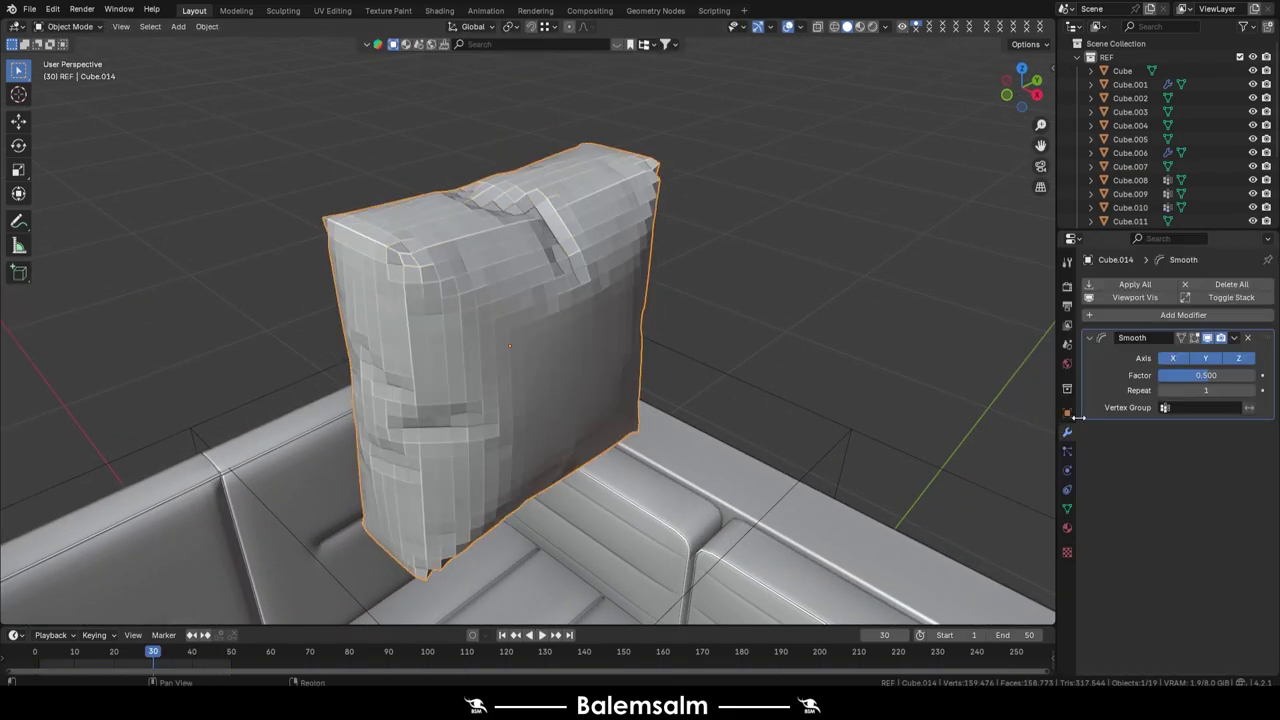
click(1149, 289)
key(Tab)
- Select the pillow's middle edge loop and extrude it outward into a raised seam ridge
key(Tab)
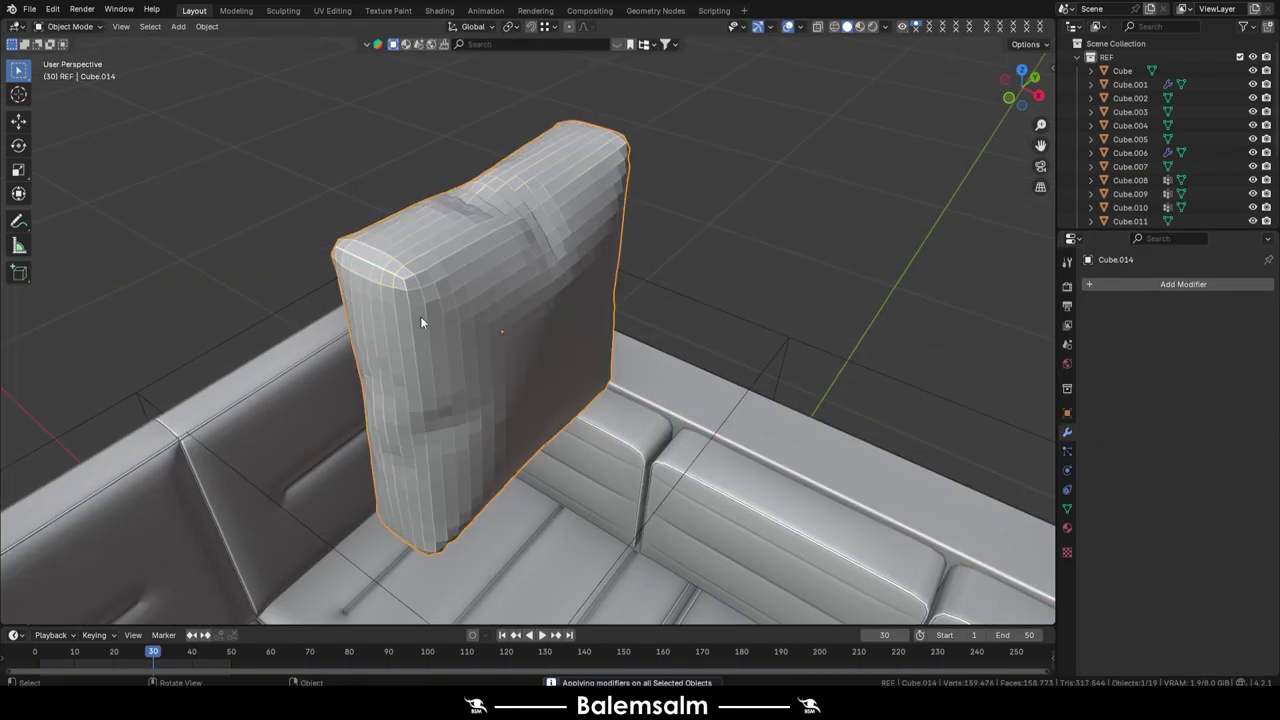
key(Tab)
middle_drag(420, 316, 480, 334)
key(alt+s)
click(480, 334)
scroll(520, 320, up, 4)
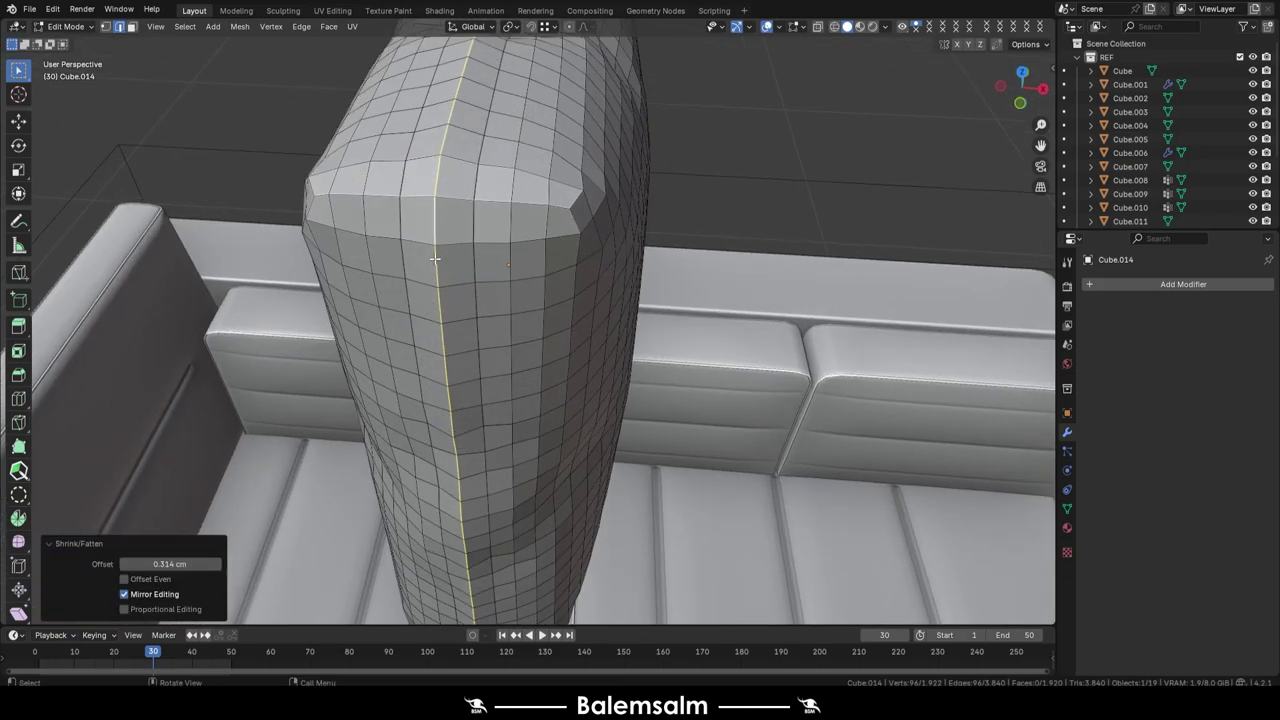
key(g)
key(g)
key(alt+s)
click(440, 240)
scroll(440, 240, down, 3)
middle_drag(440, 240, 700, 340)
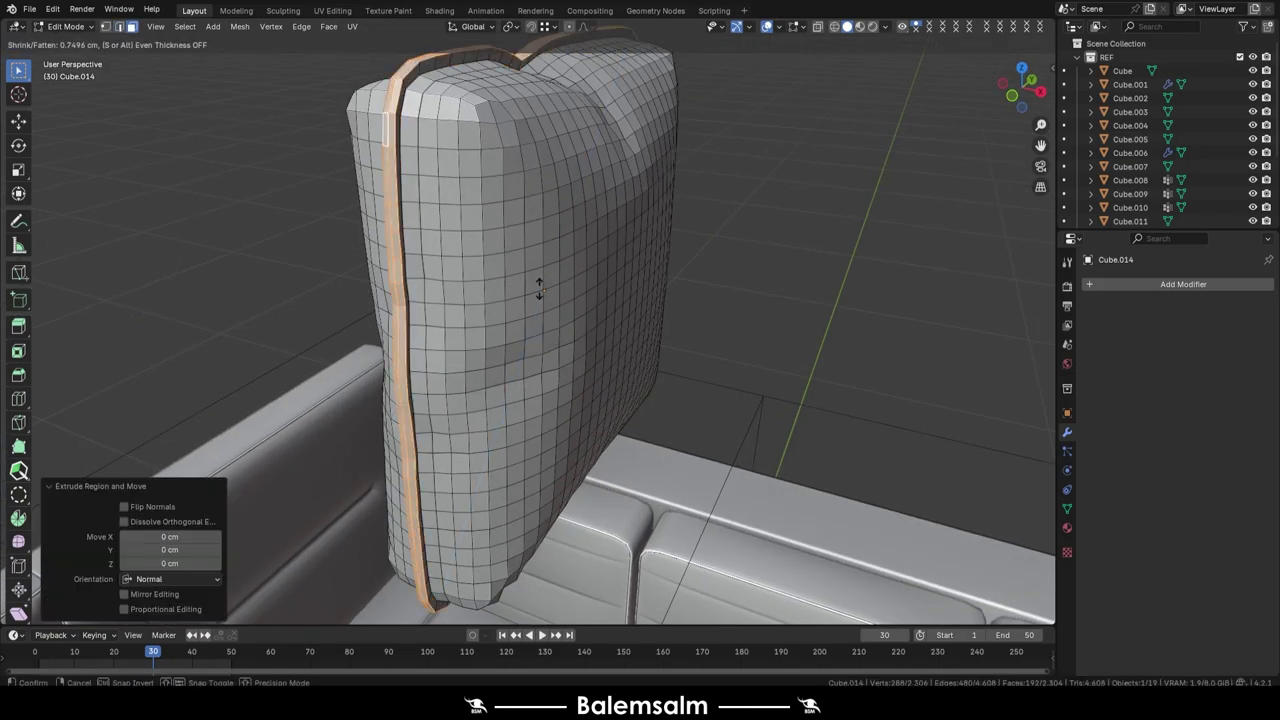
key(s)
scroll(573, 288, down, 4)
mouse_move(573, 288)
middle_down()
mouse_move(257, 251)
mouse_move(600, 306)
mouse_move(420, 200)
middle_up()
- In the Sculpting workspace, drag the Cloth brush to dent folds into the pillow's bottom edge
click(283, 10)
scroll(493, 207, up, 4)
click(18, 645)
drag(447, 330, 561, 190)
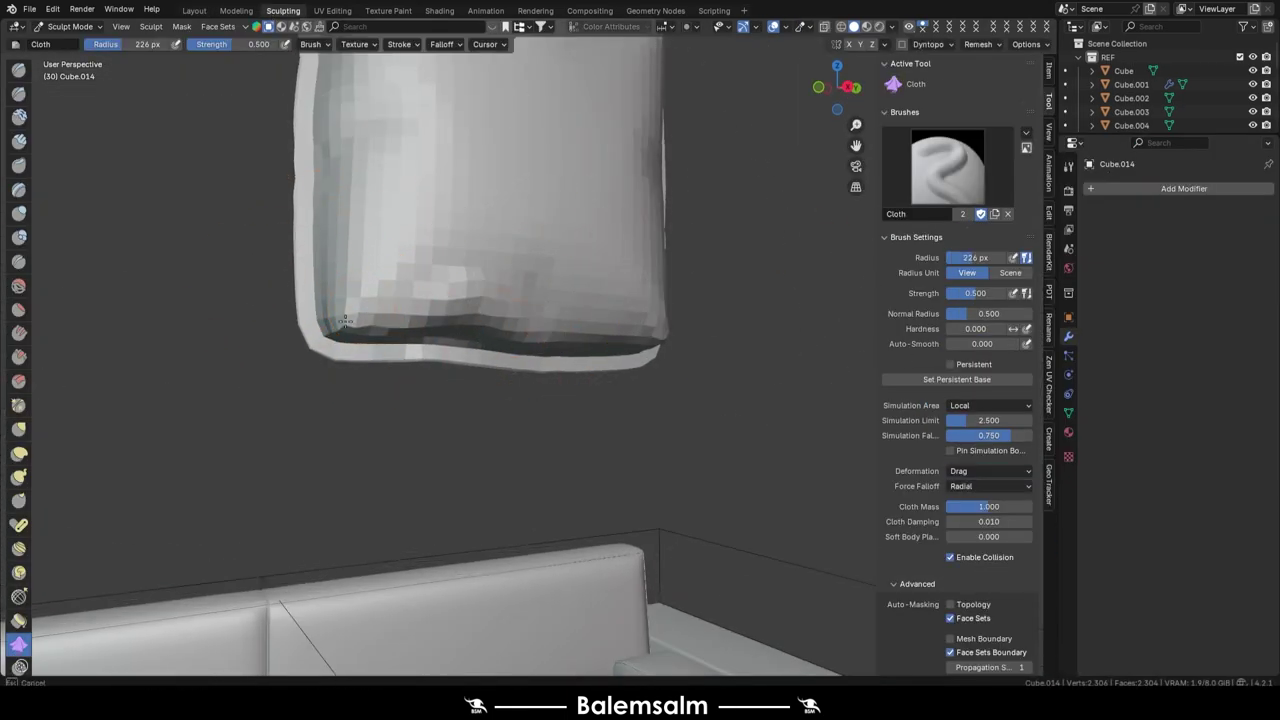
- Crumple the pillow's lower-left area with a smaller Cloth brush, then view it from the front
drag(345, 320, 356, 273)
key(f)
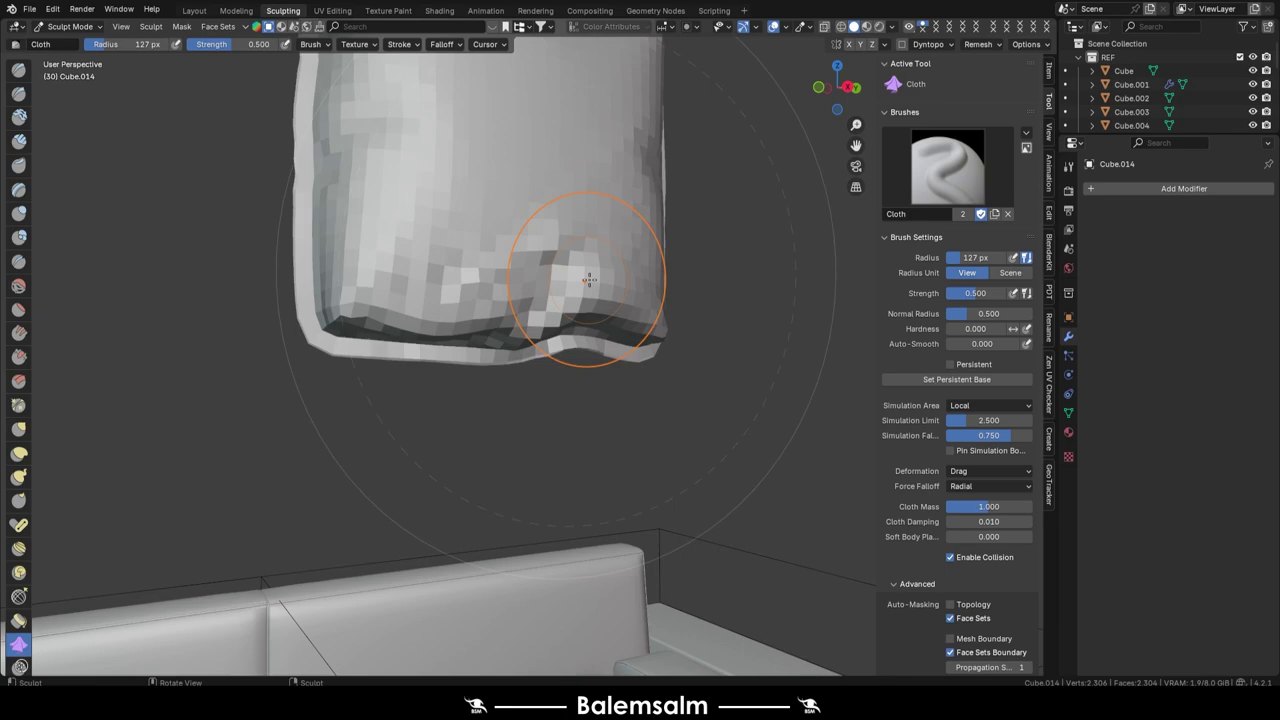
middle_drag(341, 303, 455, 351)
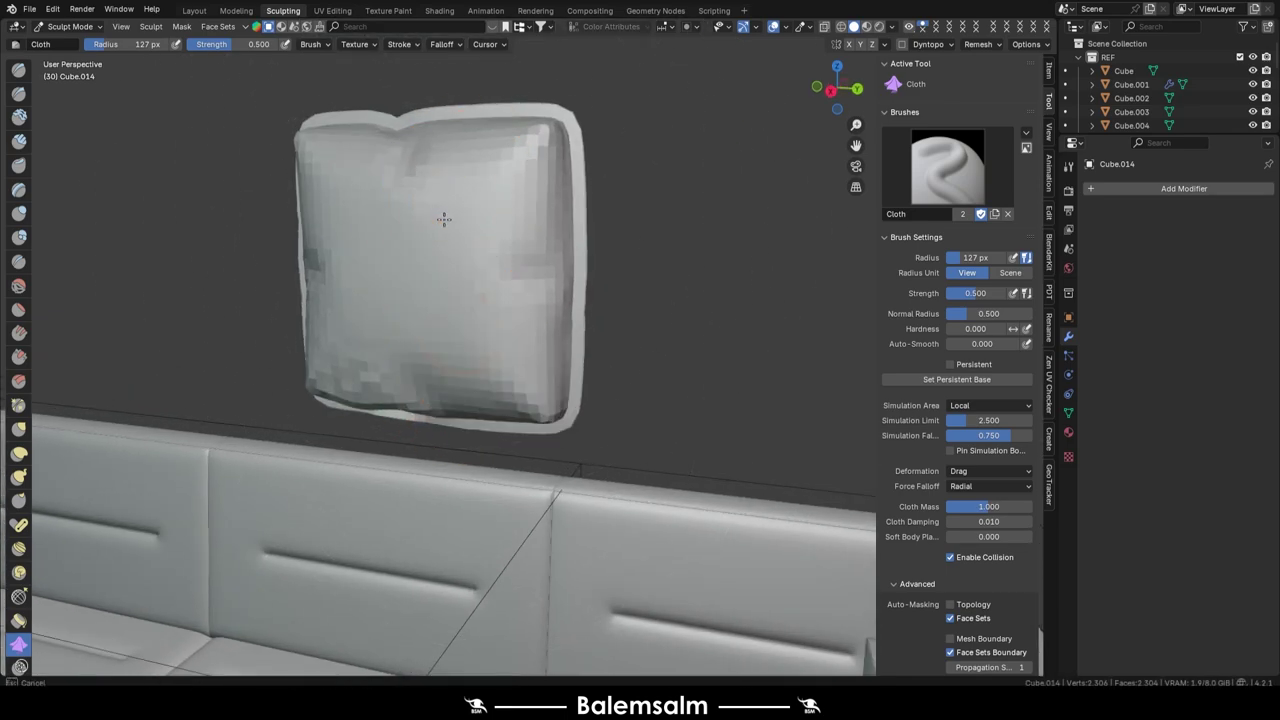
mouse_move(444, 218)
middle_down()
mouse_move(560, 230)
mouse_move(566, 314)
middle_up()
key(grave)
click(471, 274)
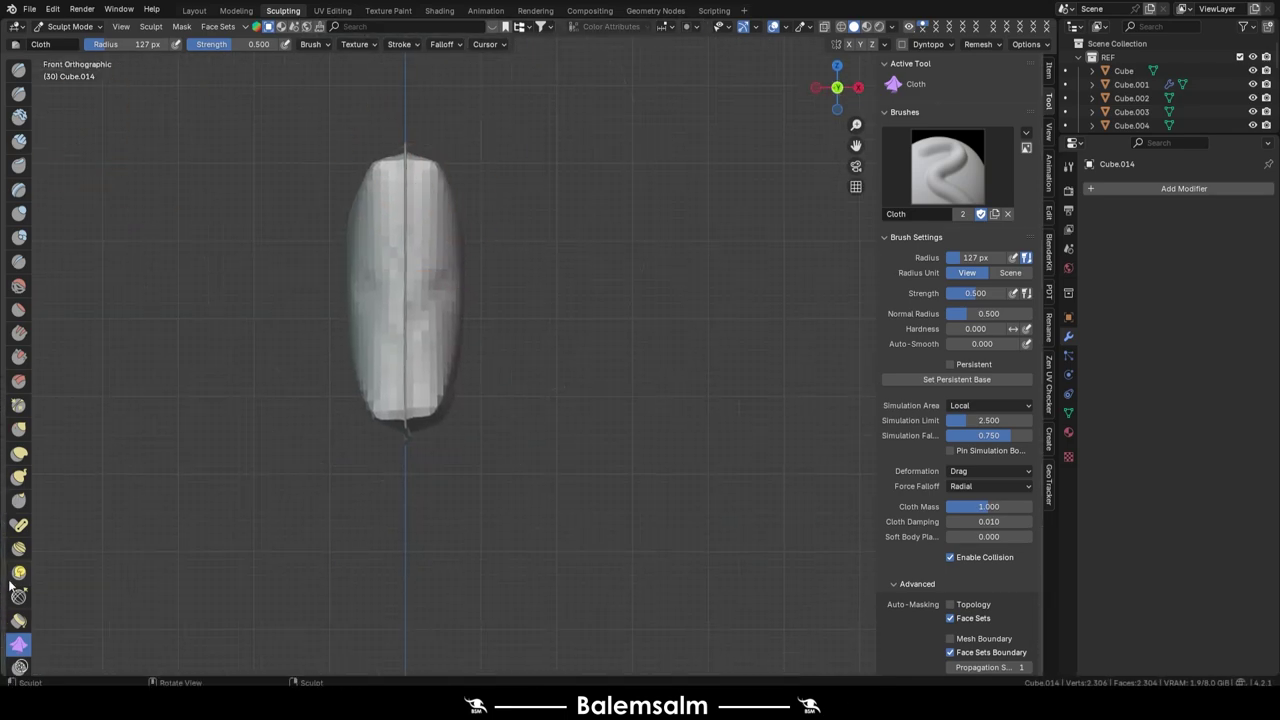
scroll(10, 585, down, 3)
- Switch between Box Mask and the Cloth brush while inspecting the pillow's wrinkled folds
click(19, 537)
scroll(471, 100, up, 2)
middle_drag(375, 501, 375, 374)
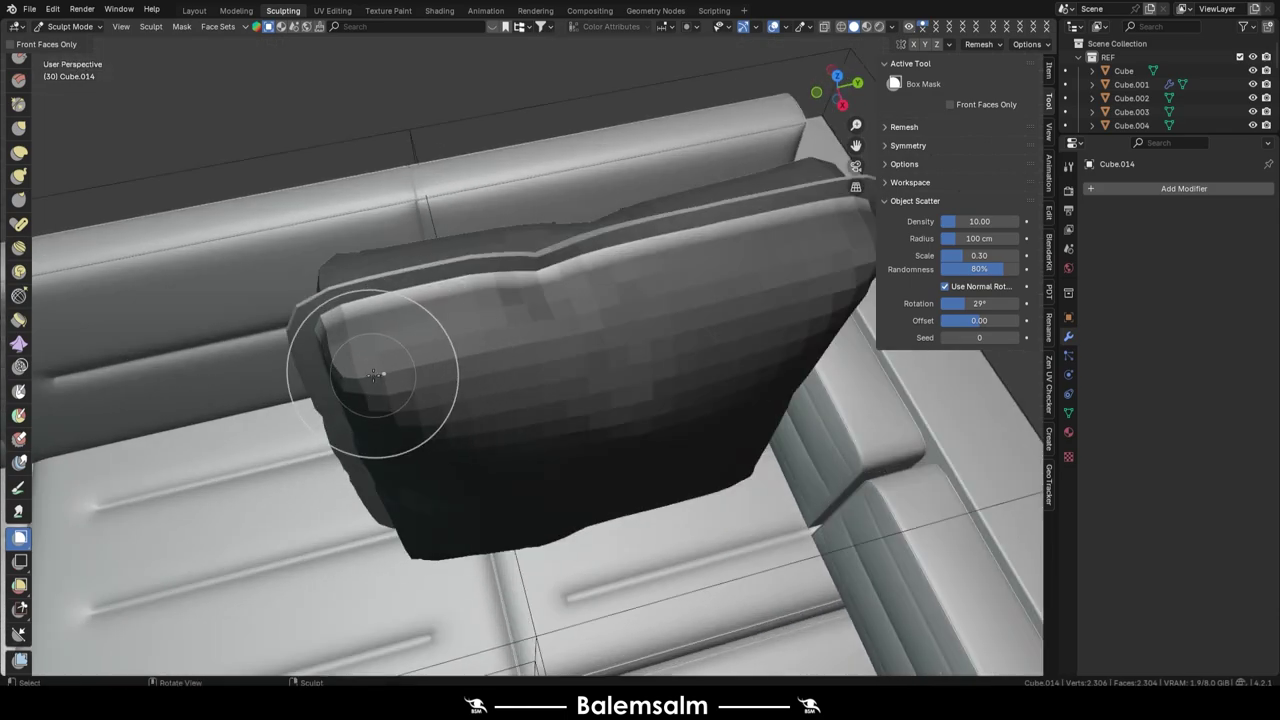
scroll(19, 662, down, 2)
click(19, 535)
scroll(630, 233, up, 3)
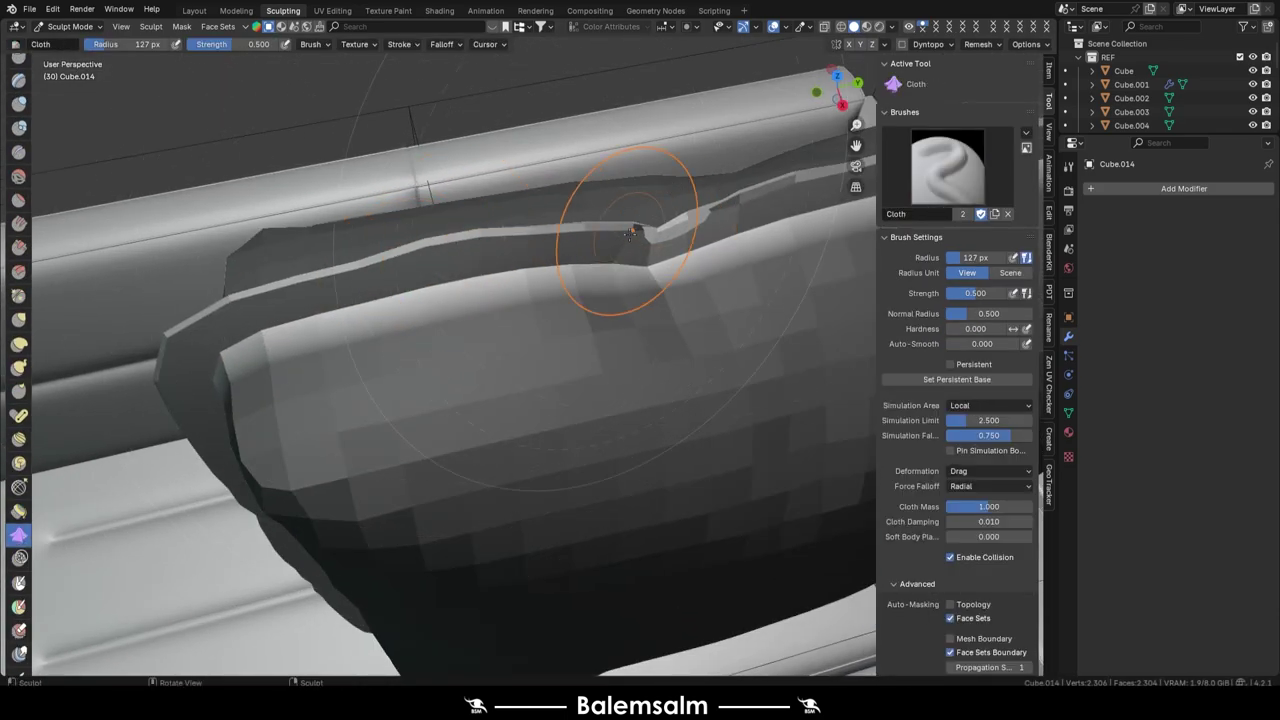
mouse_move(218, 316)
middle_down()
mouse_move(771, 271)
mouse_move(514, 214)
mouse_move(534, 272)
mouse_move(509, 140)
middle_up()
mouse_move(470, 505)
middle_down()
mouse_move(294, 443)
mouse_move(220, 443)
mouse_move(306, 157)
mouse_move(404, 401)
middle_up()
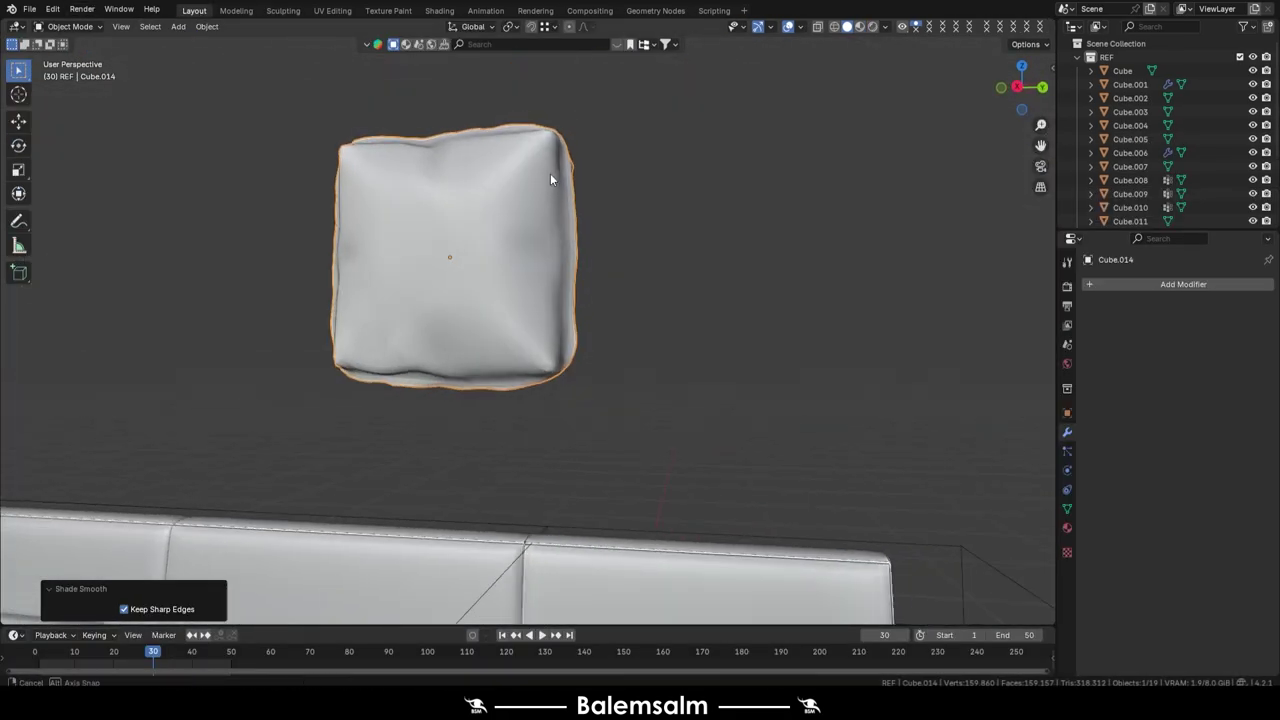
- Move the pillow along Y onto the sofa's backrest, checking from top view
middle_drag(550, 178, 500, 226)
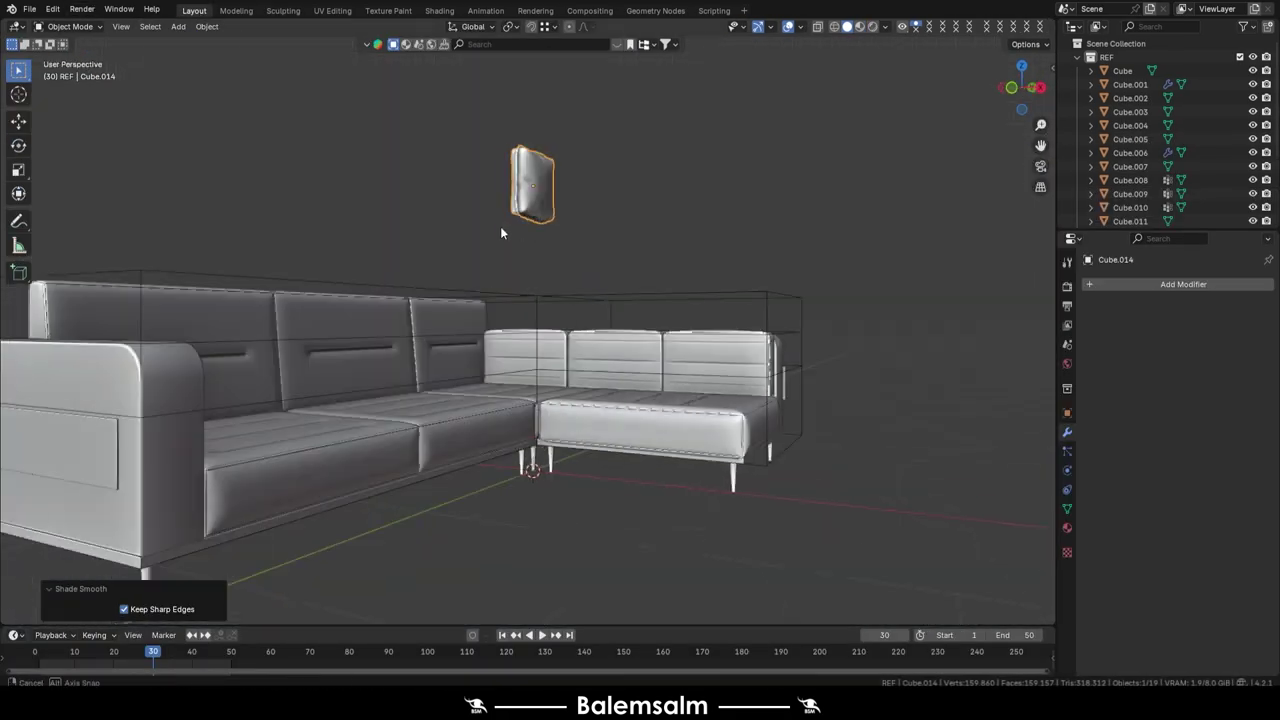
key(g)
key(y)
click(510, 240)
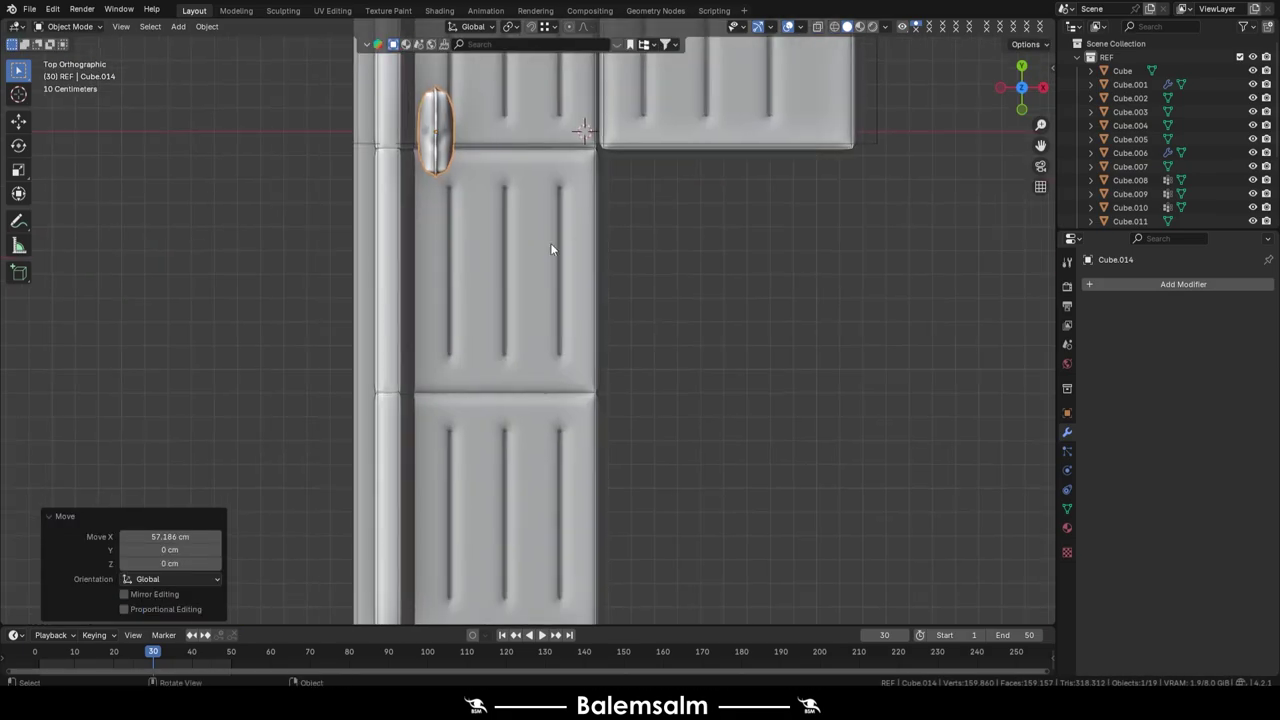
middle_drag(550, 248, 578, 233)
key(Tab)
scroll(690, 228, up, 4)
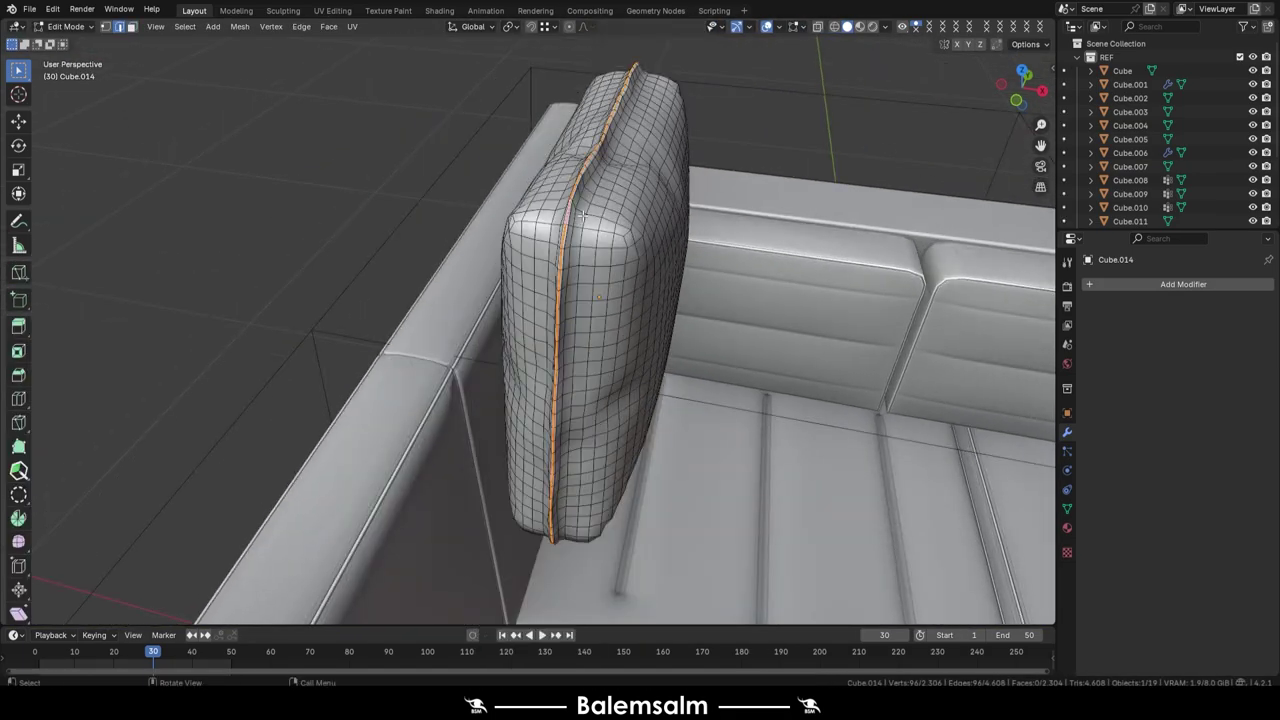
- Assign the existing 240918.couch.mat.07 material to the pillow
click(1067, 527)
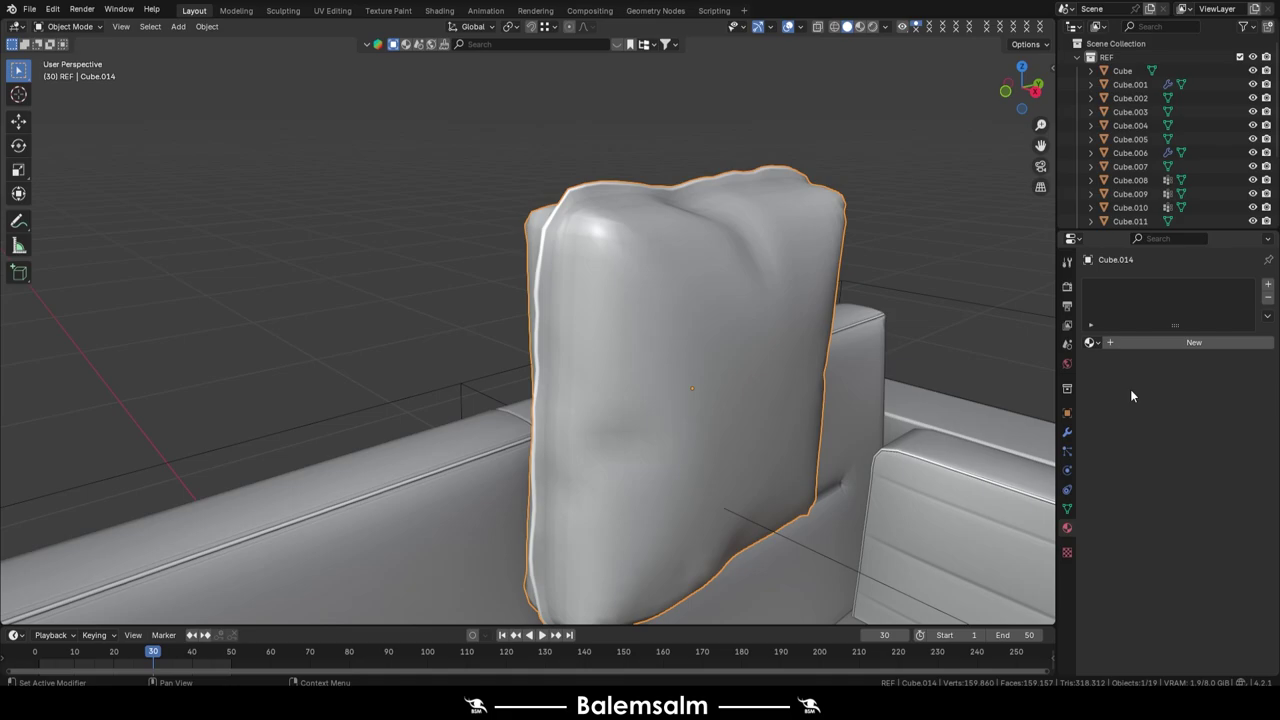
click(1091, 342)
click(1230, 345)
click(332, 10)
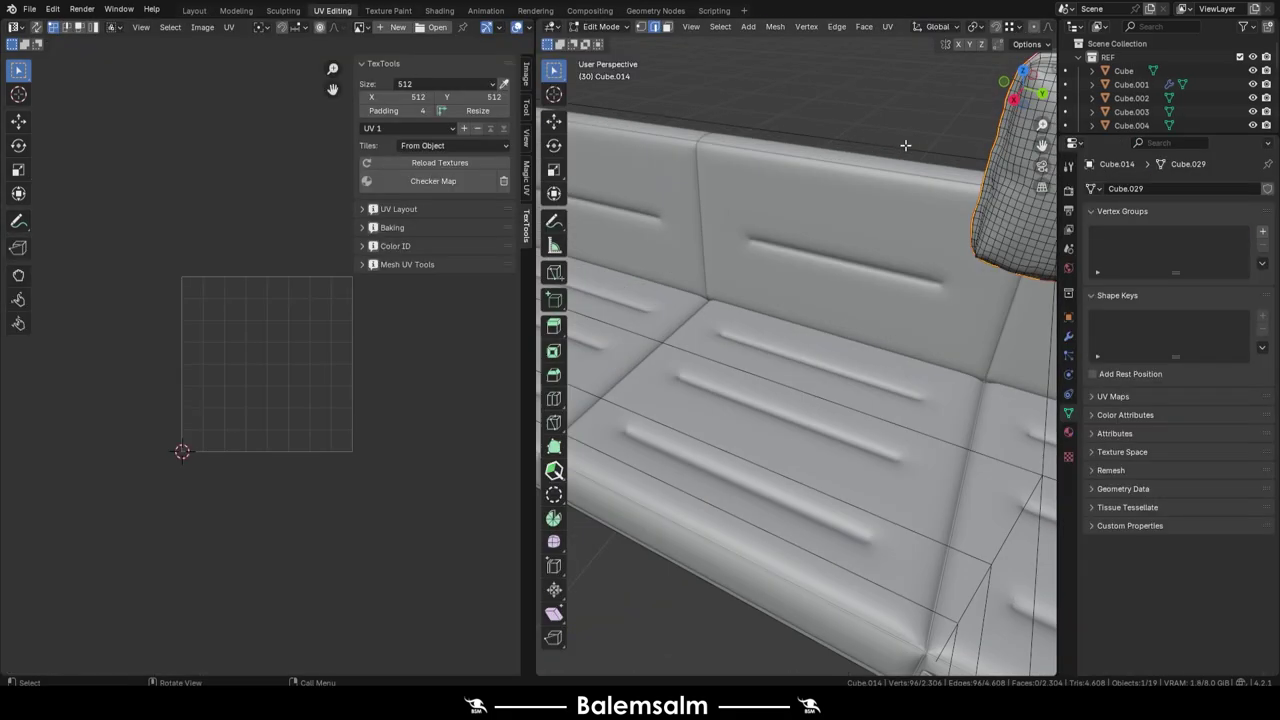
click(197, 10)
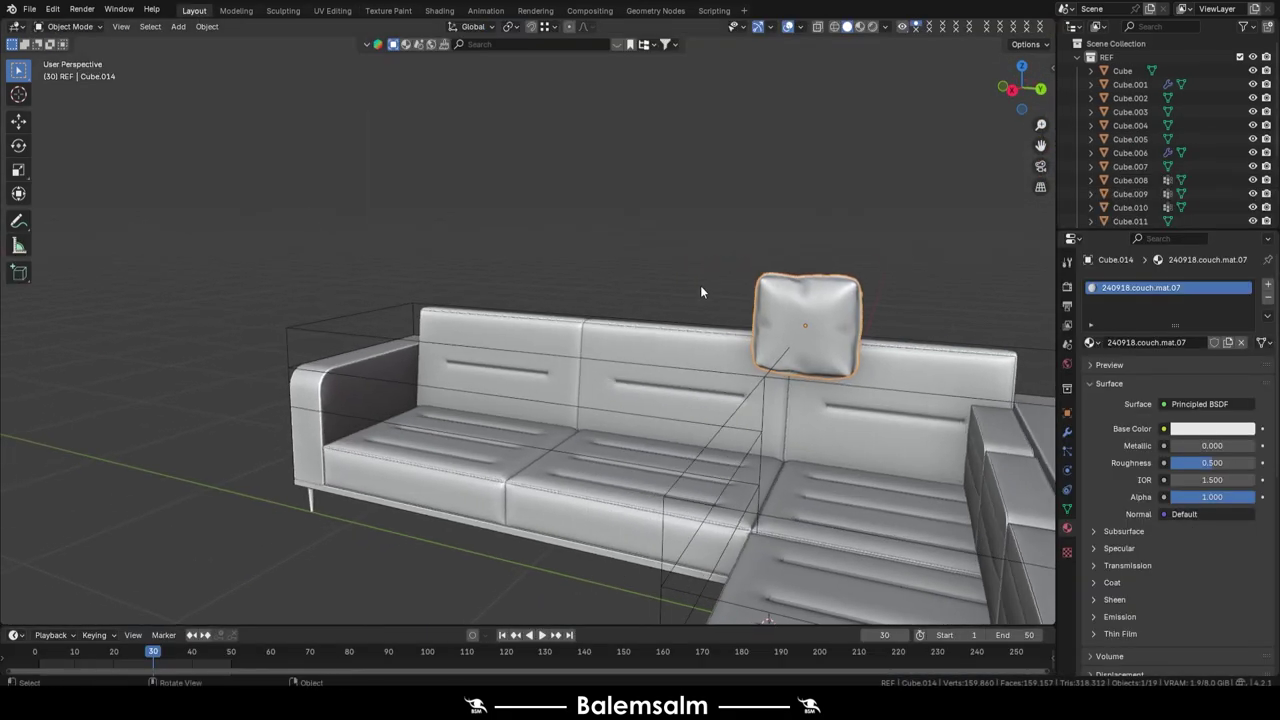
- Duplicate the pillow and place the copy on the sofa
key(KP_1)
key(shift+d)
key(z)
click(456, 186)
middle_drag(456, 186, 464, 311)
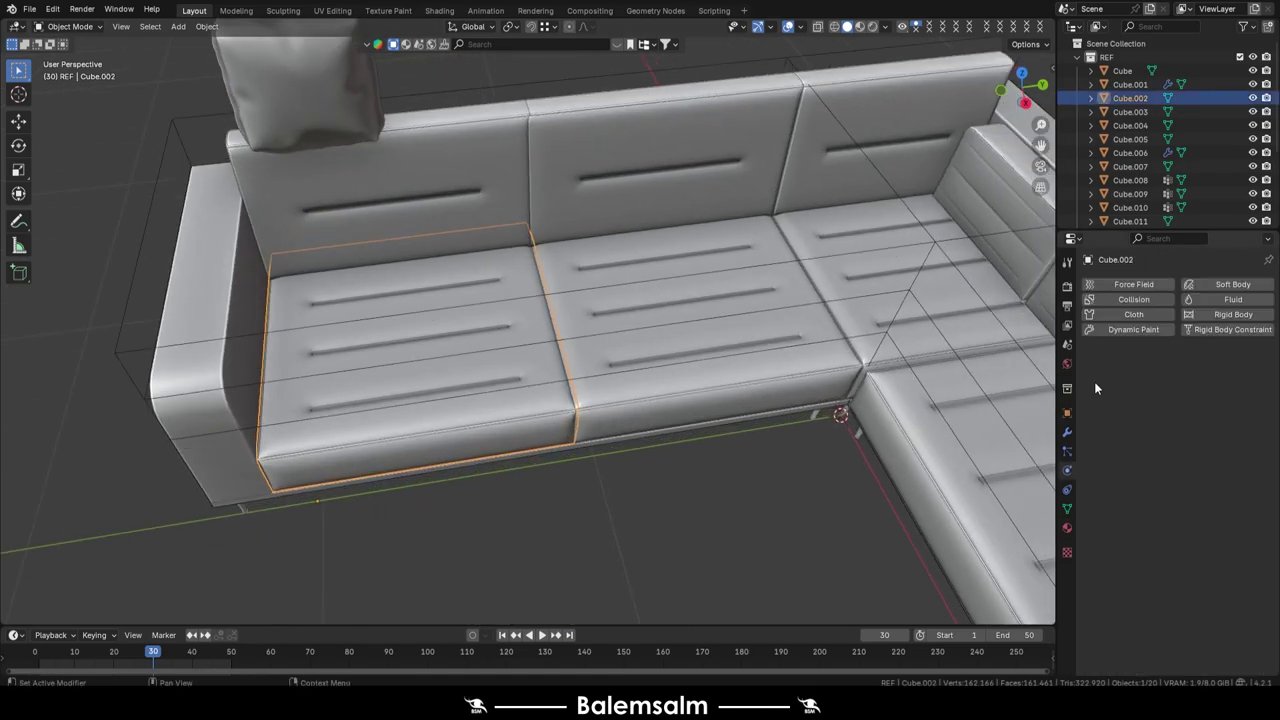